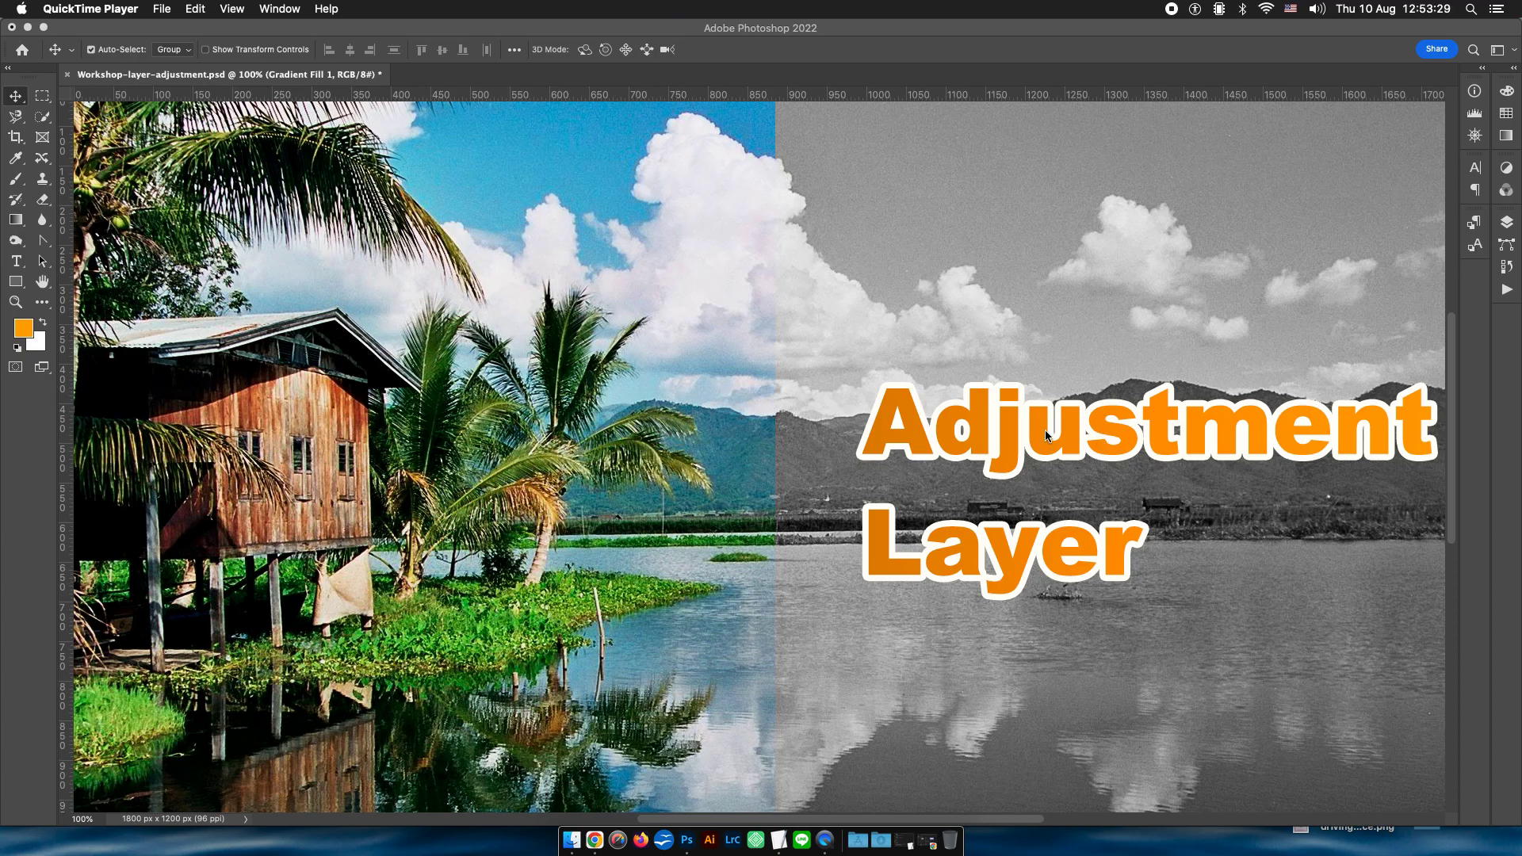
Hide the Gradient Fill 1, Adjustment Layer text and Black & White 1 layers, then select Background.
click(1511, 225)
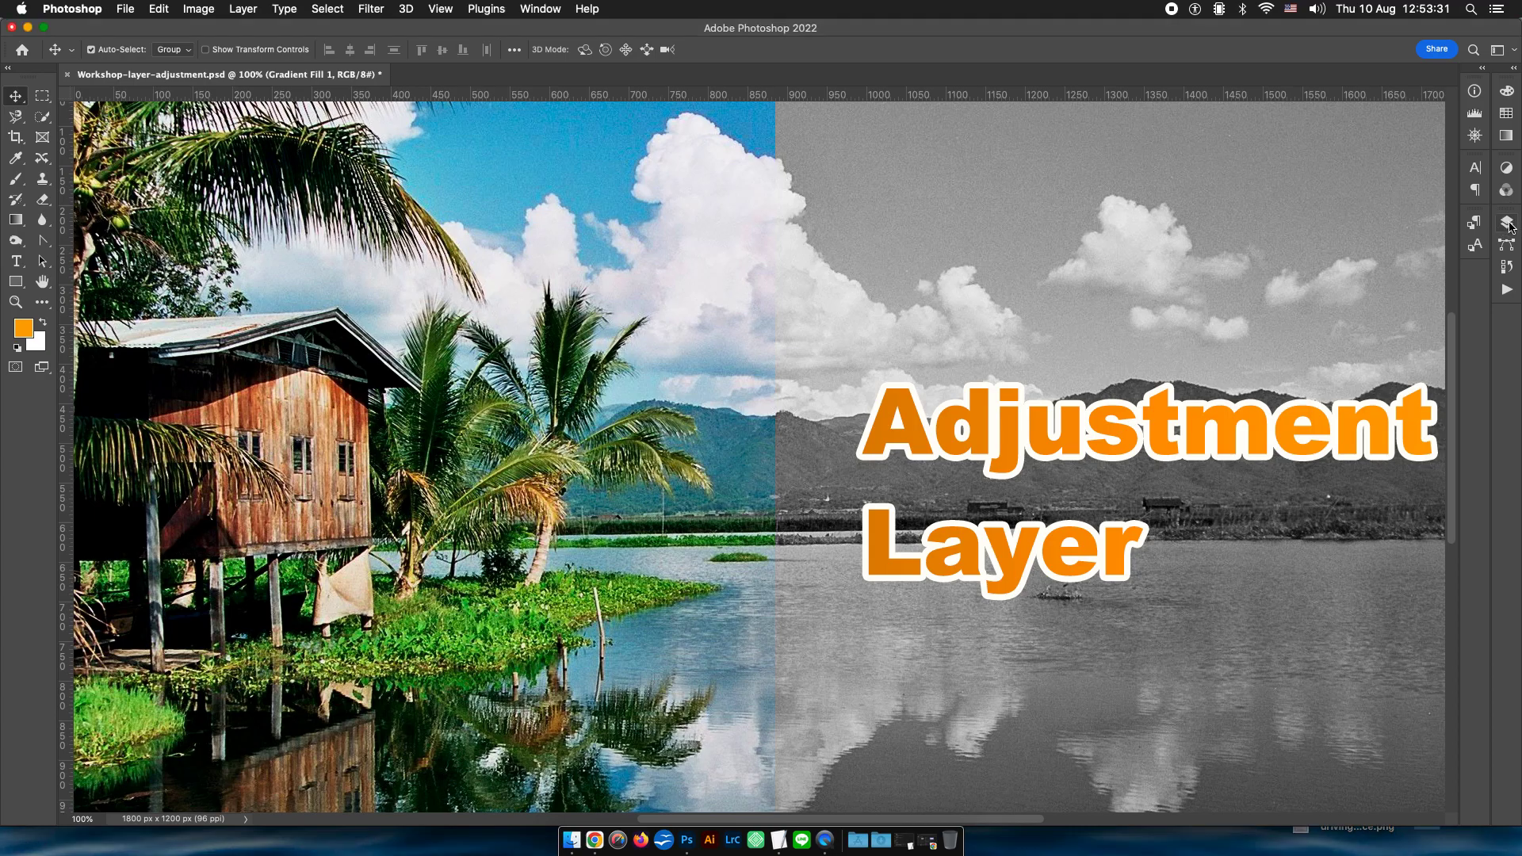
click(1509, 225)
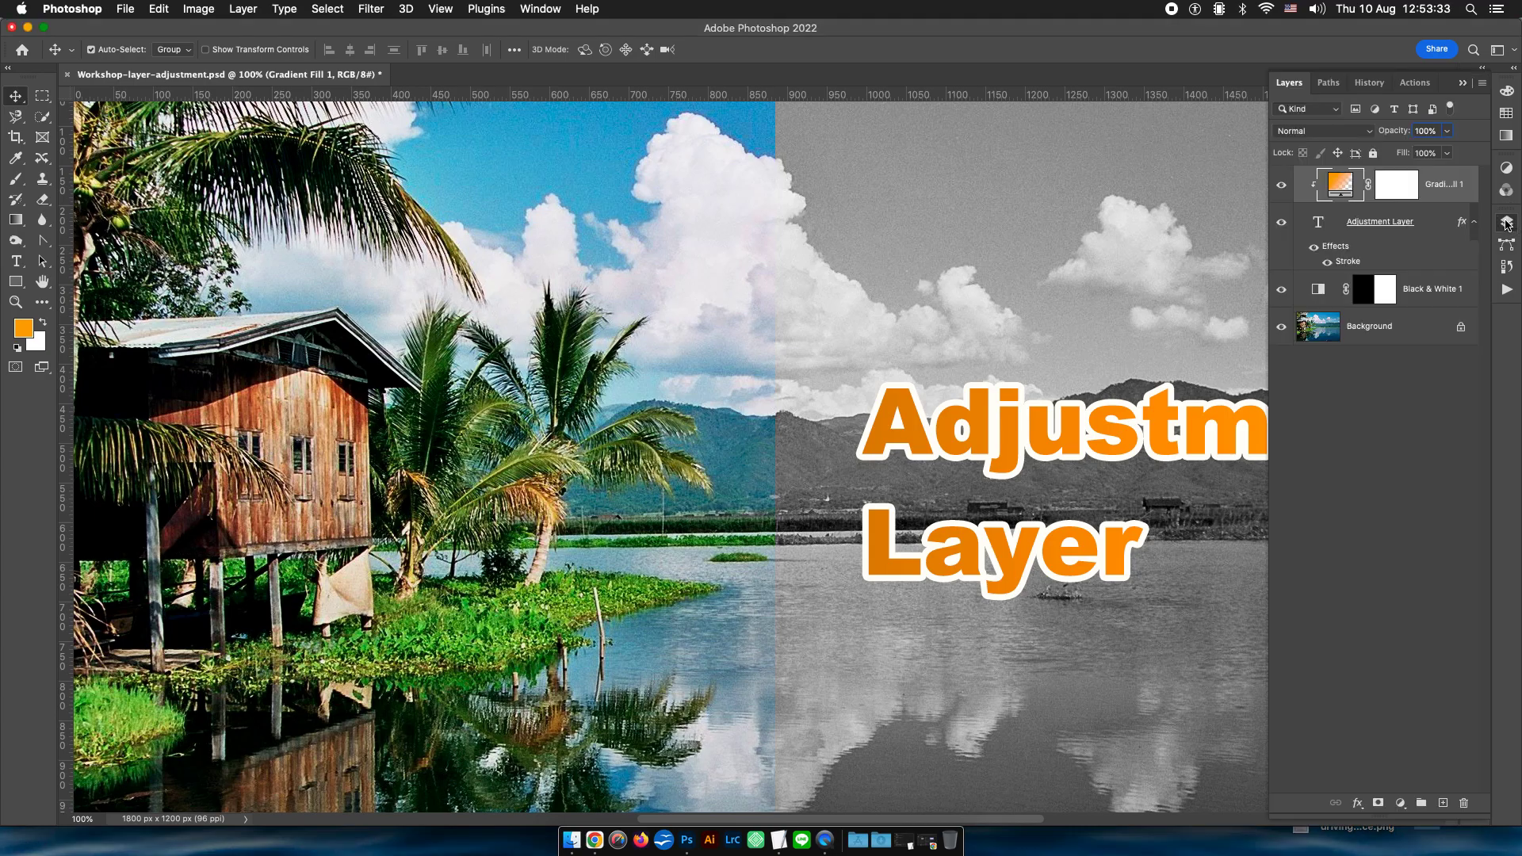
click(1282, 185)
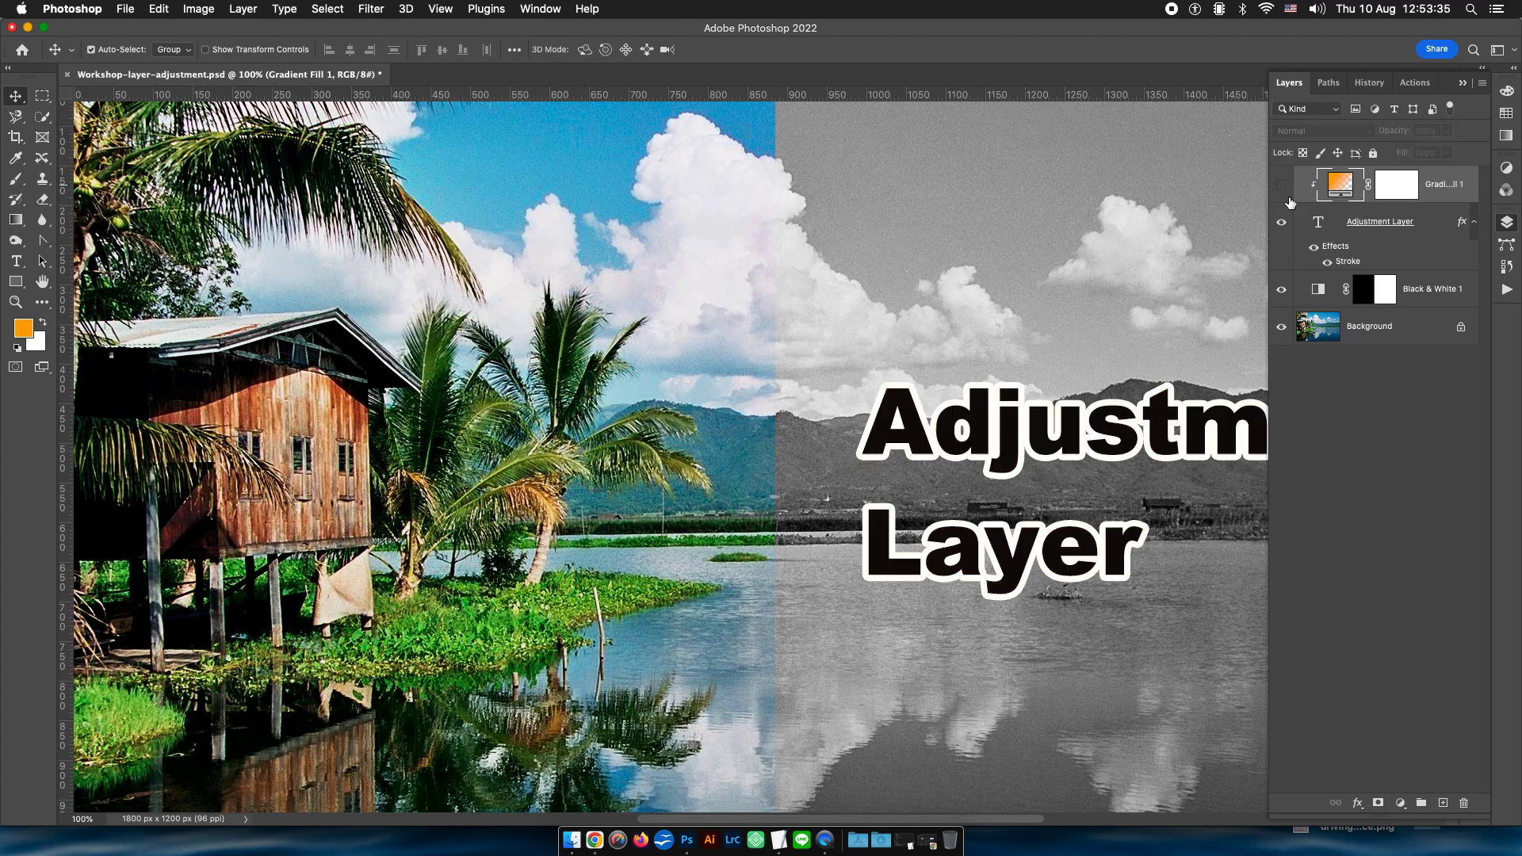
click(1282, 224)
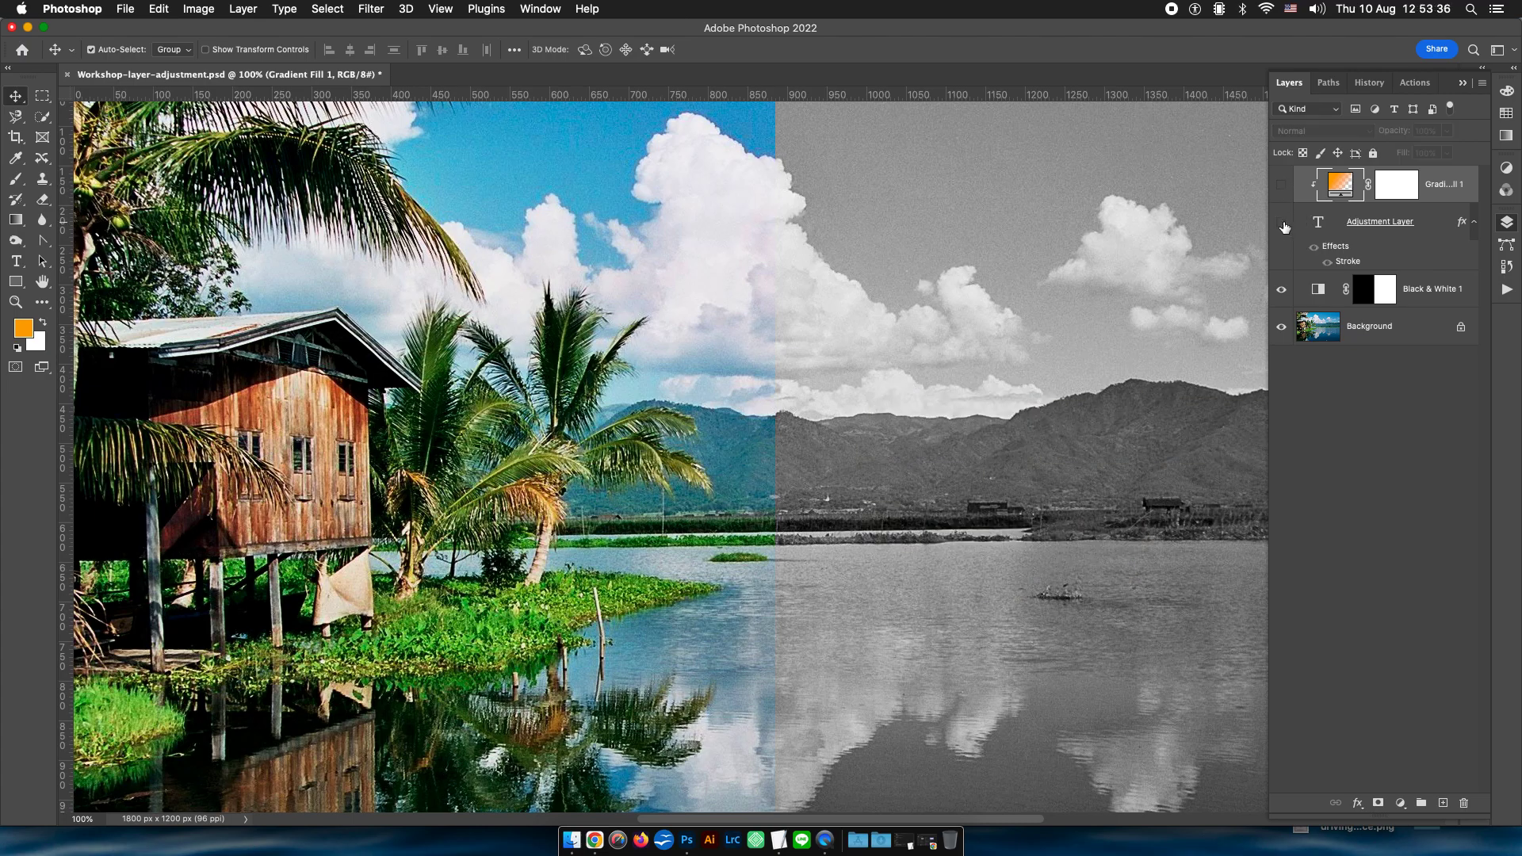
click(1282, 290)
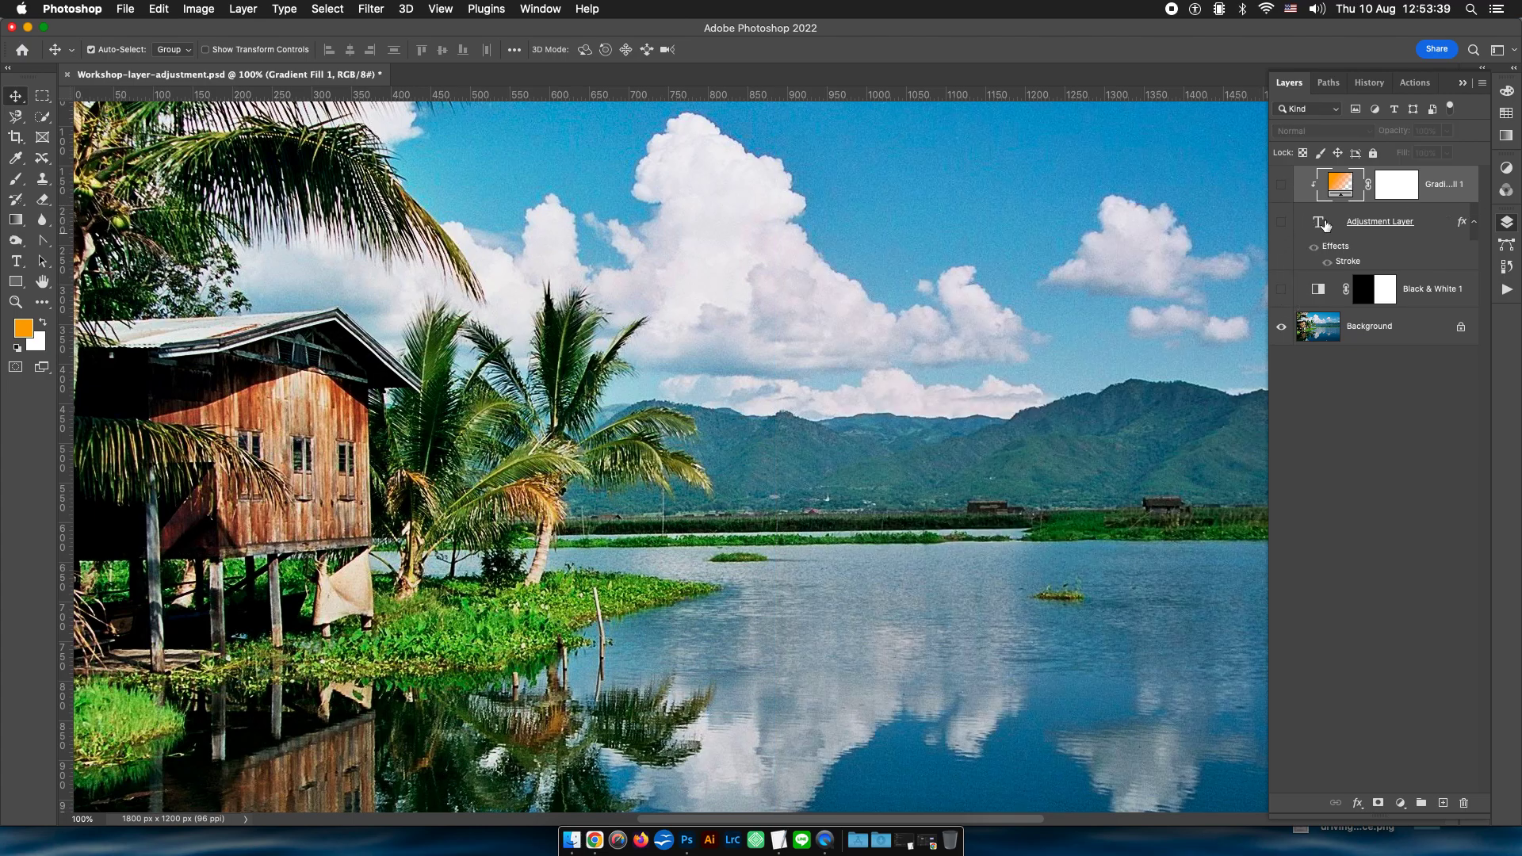
click(1472, 222)
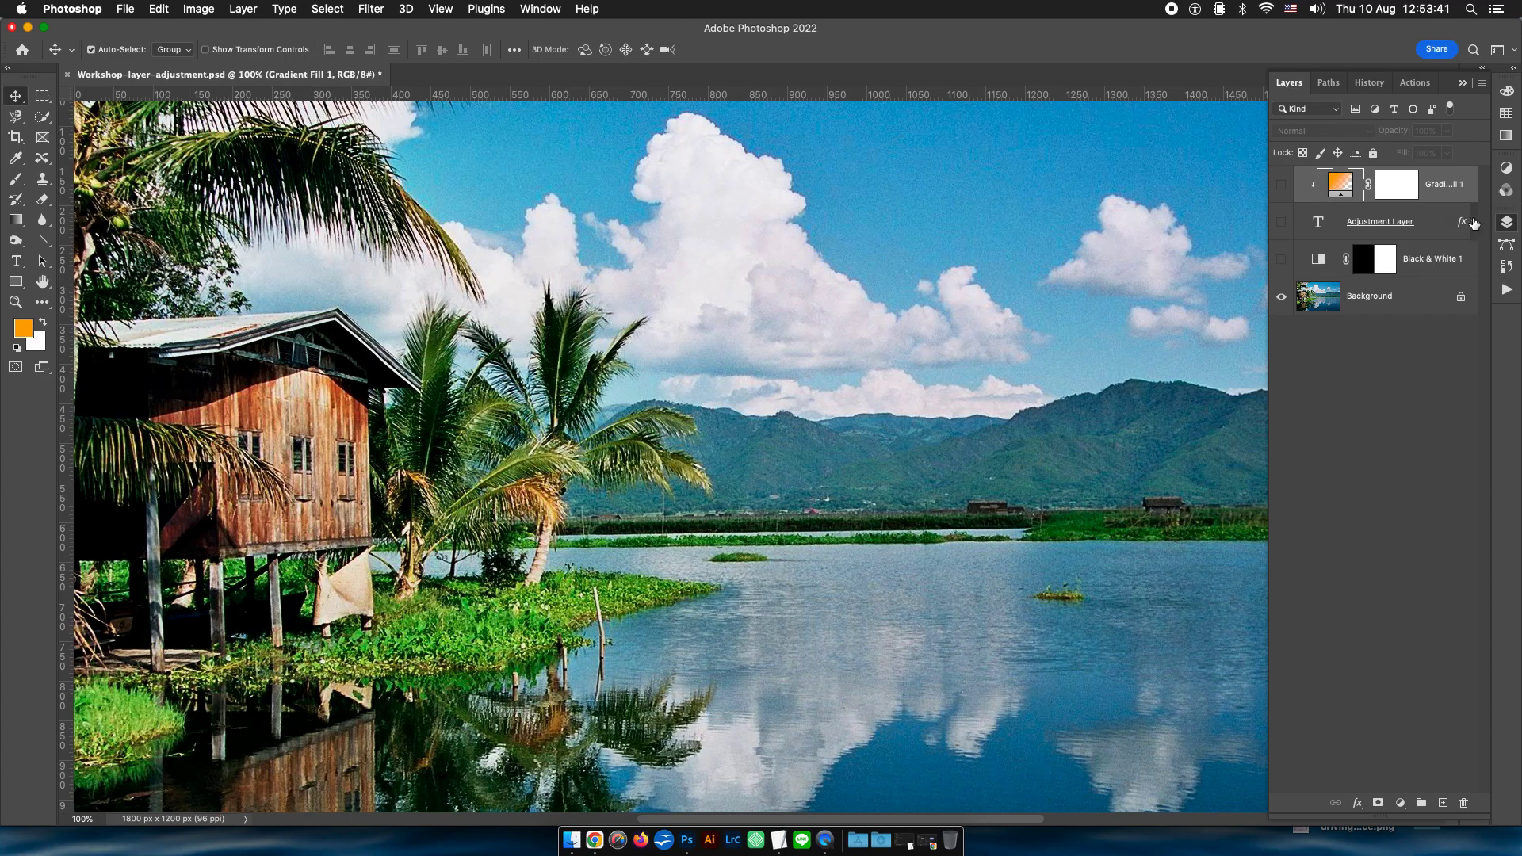
click(1402, 297)
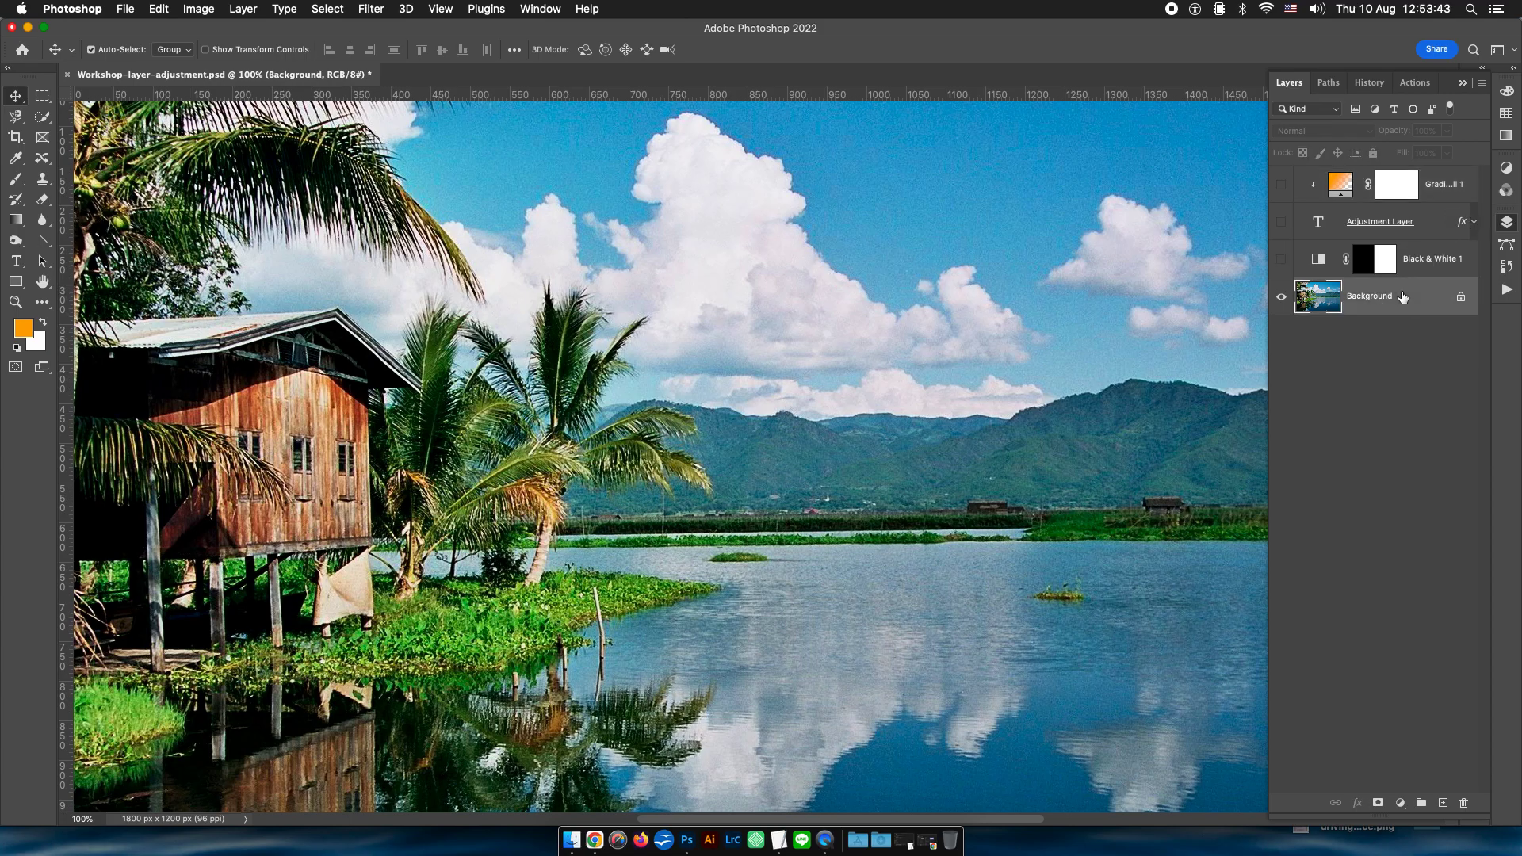
Duplicate the Background layer and group the three upper layers into Group 1.
key(super+j)
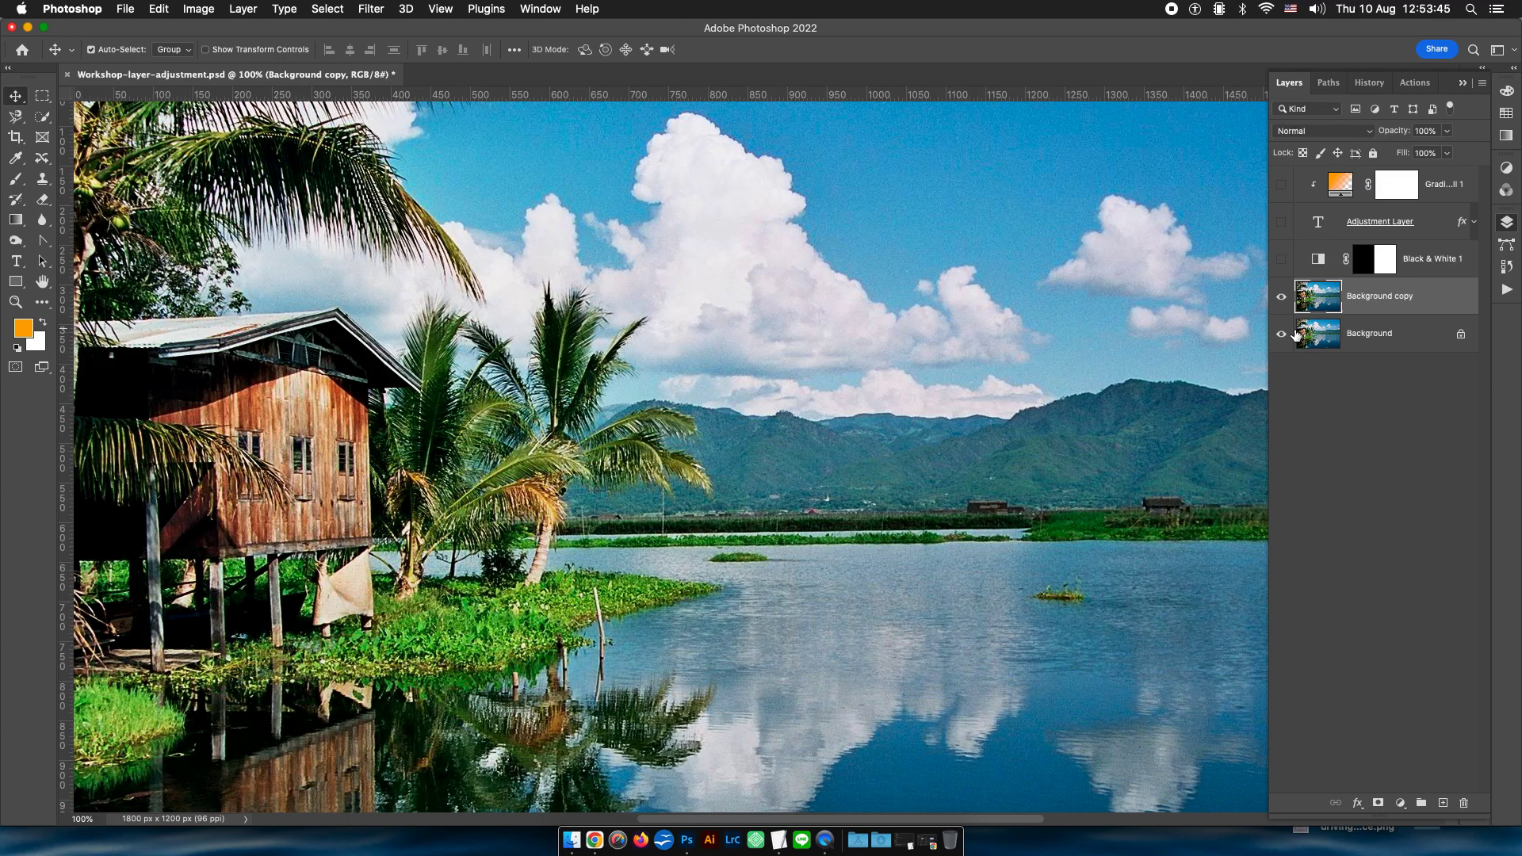
click(1444, 199)
shift+click(1424, 261)
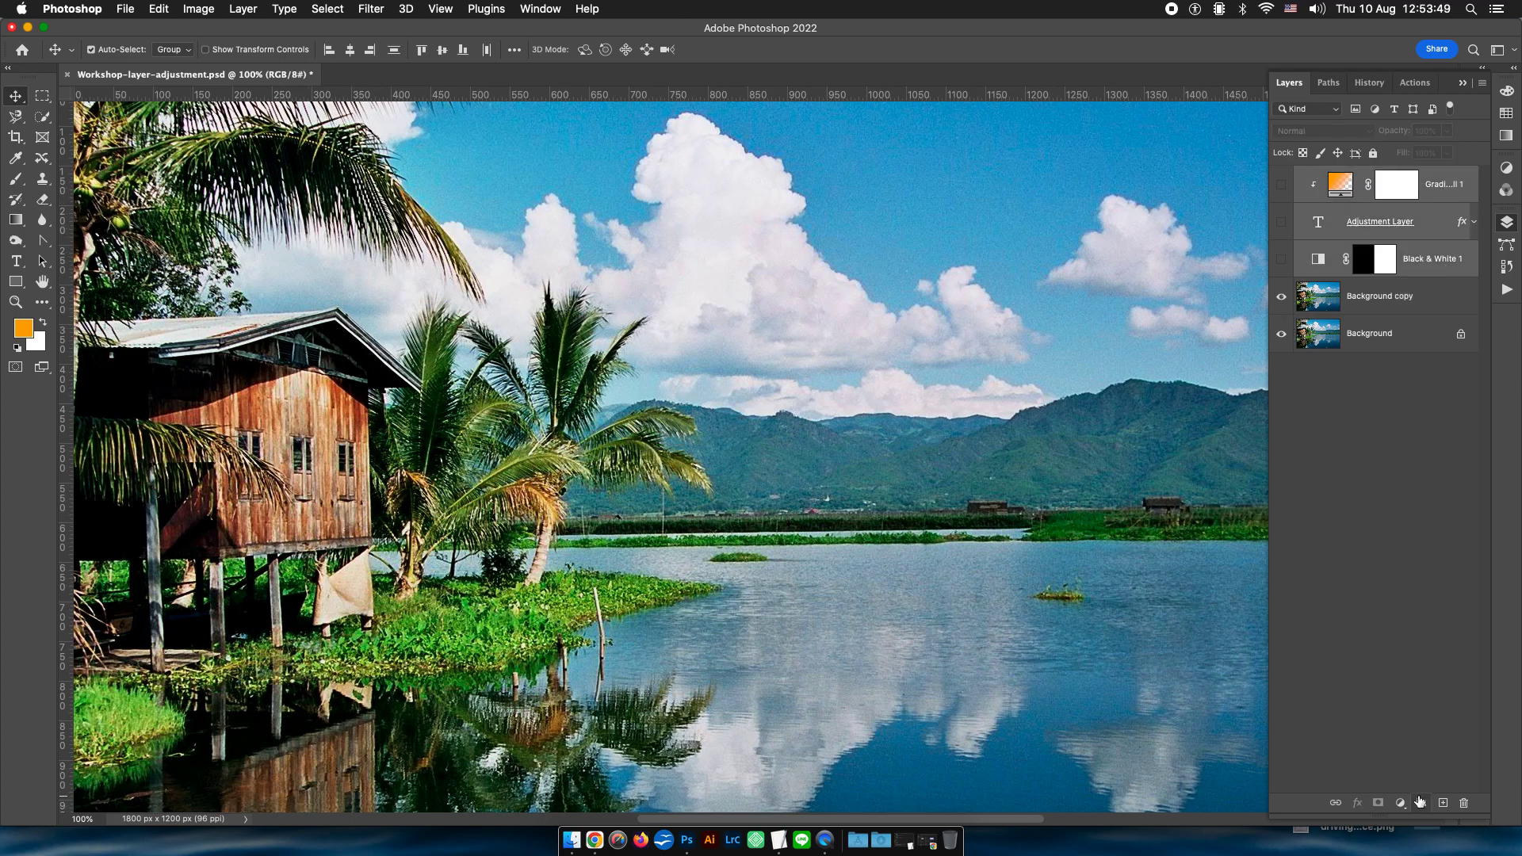
click(1420, 802)
click(1410, 214)
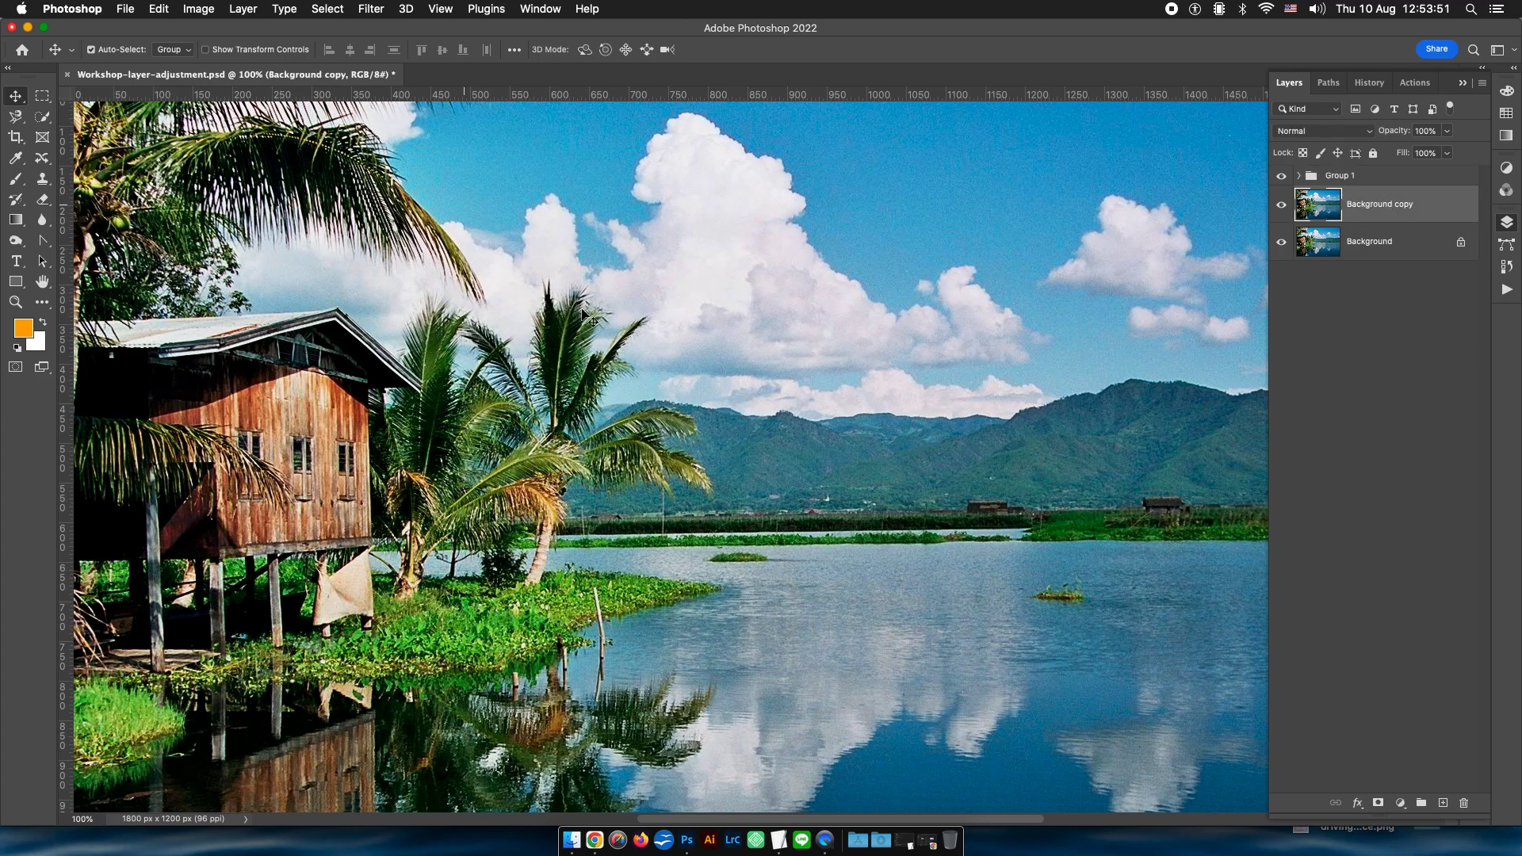
key(super+minus)
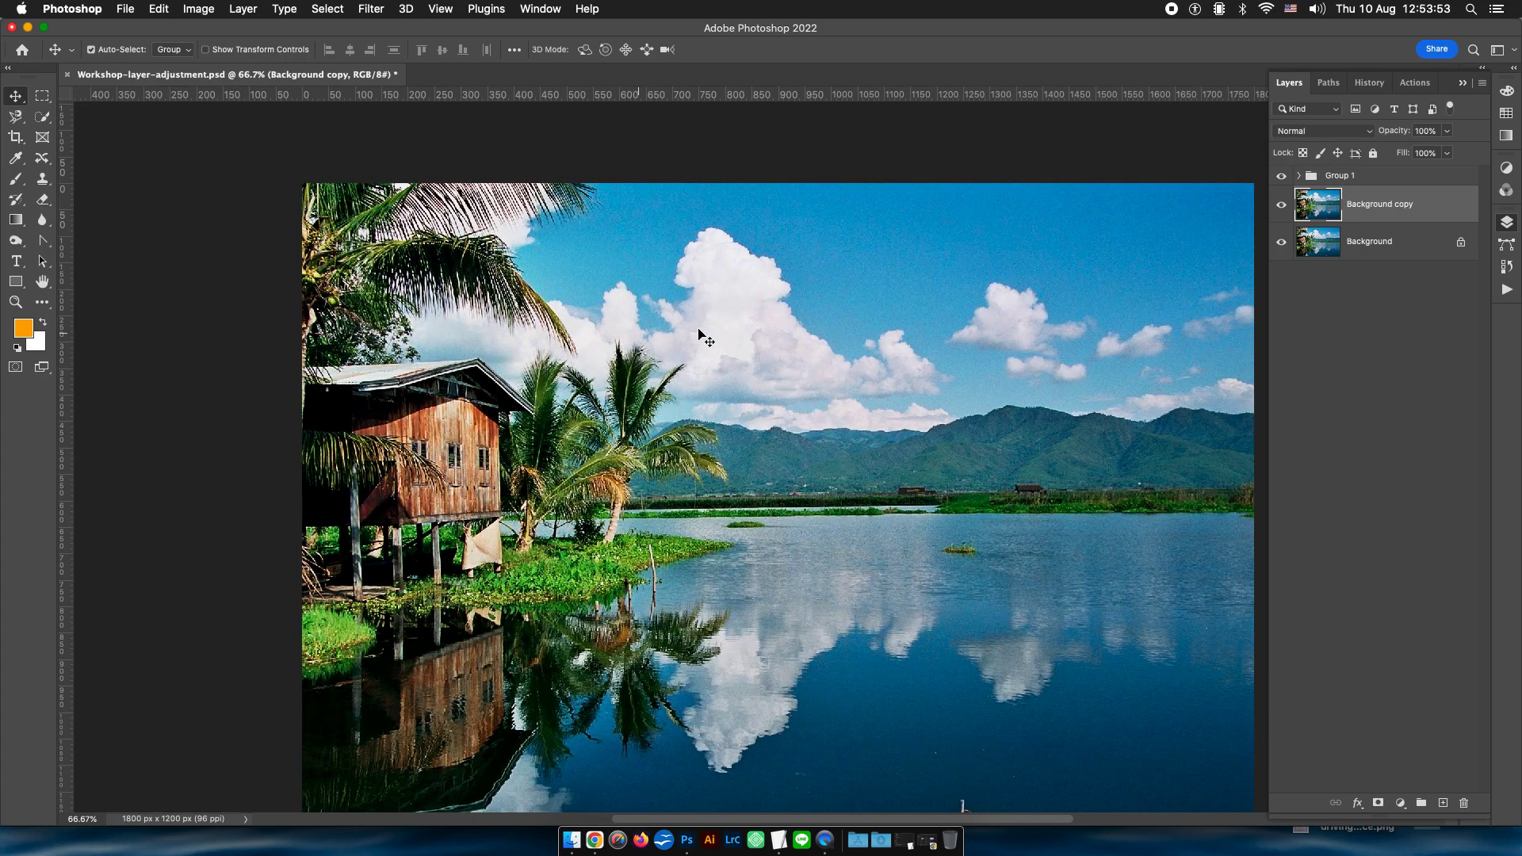
click(198, 9)
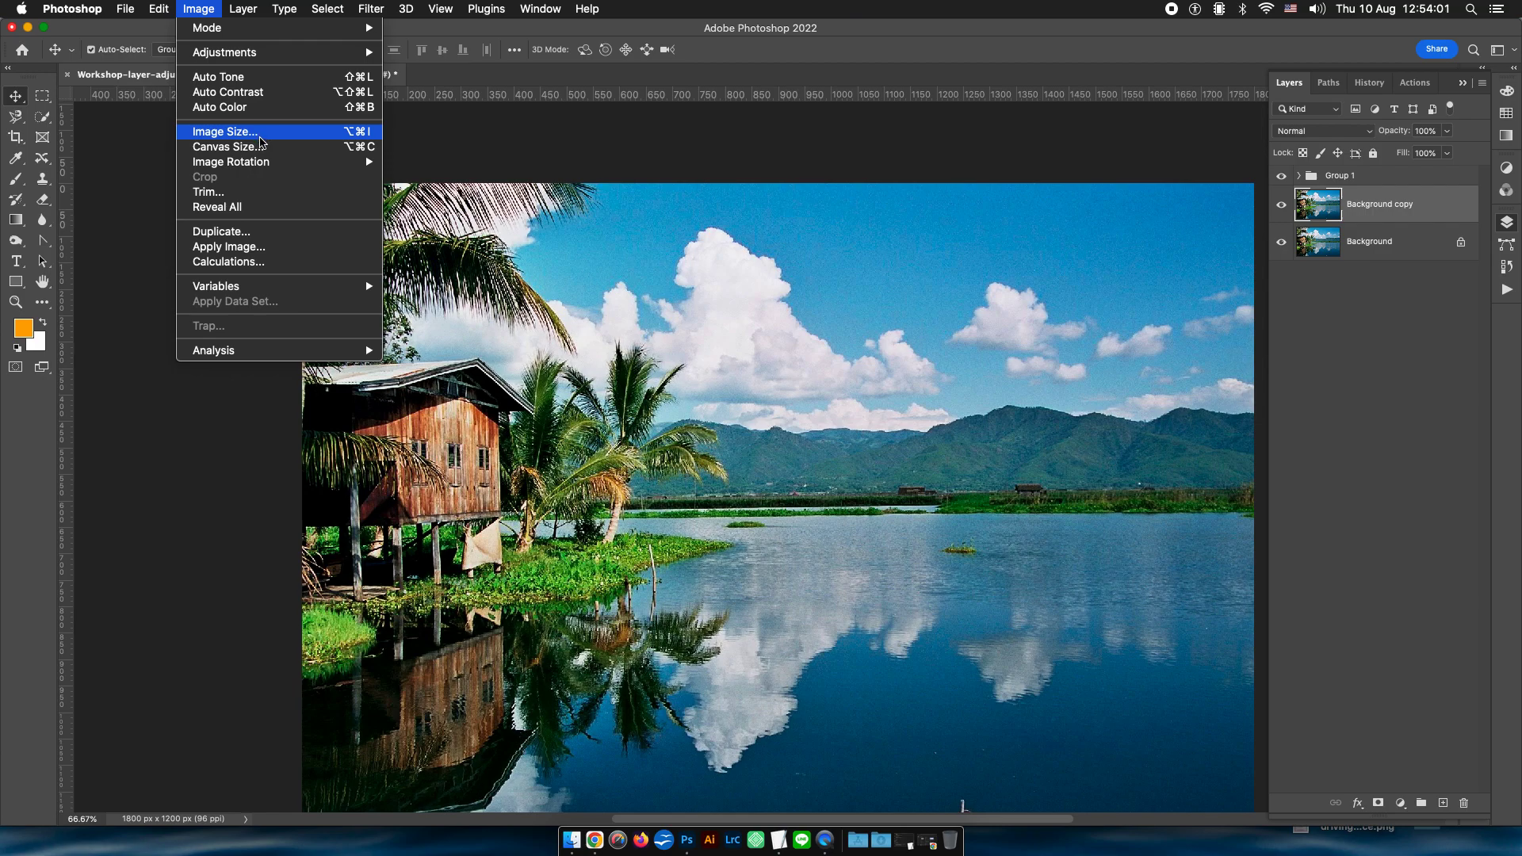
mouse_move(225, 52)
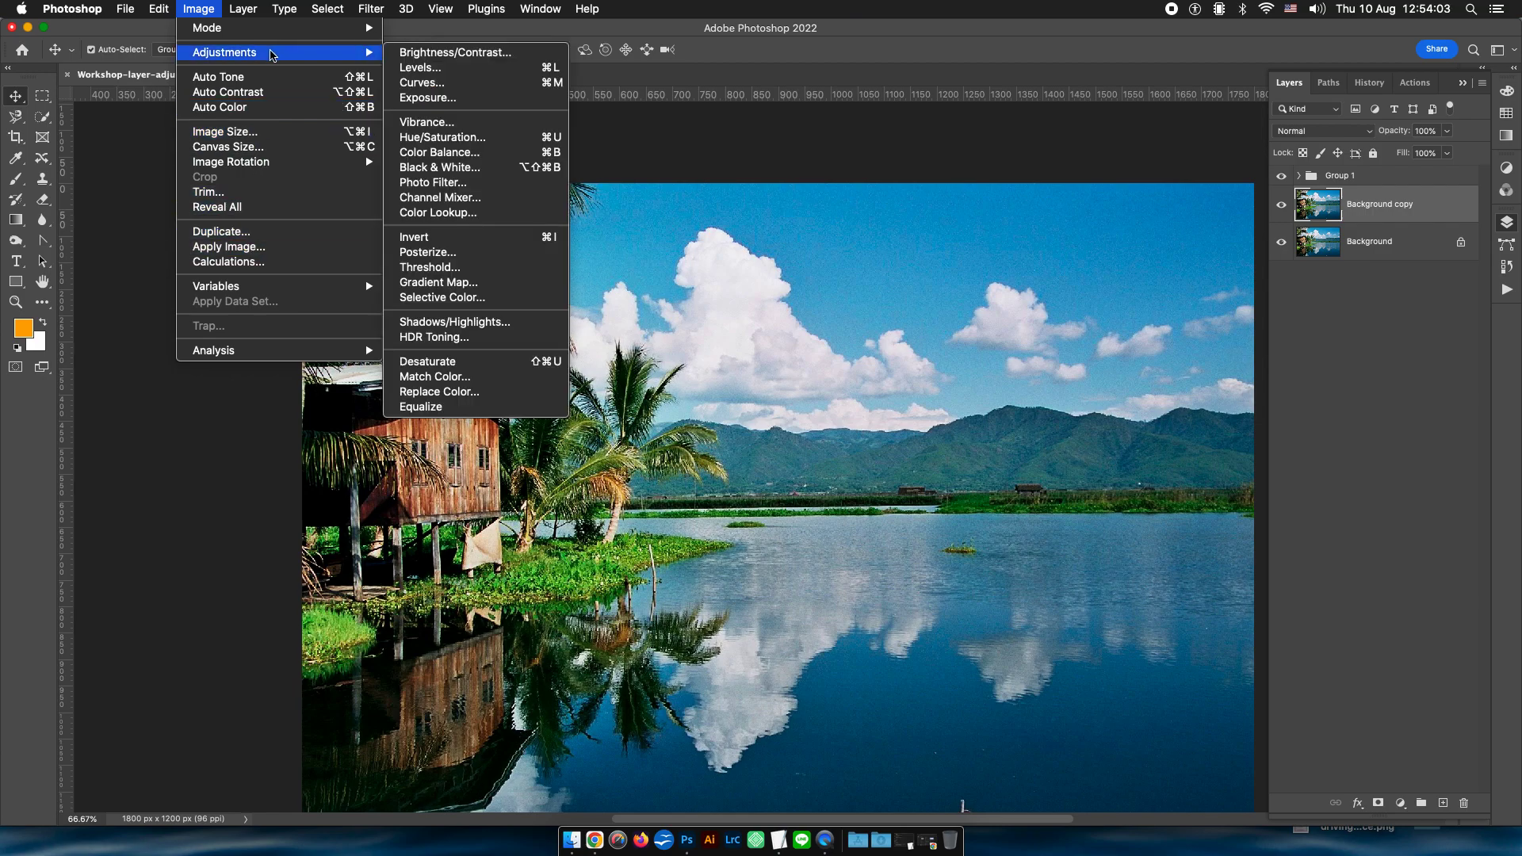
Apply Brightness/Contrast to Background copy with brightness 95 and contrast -39.
click(428, 52)
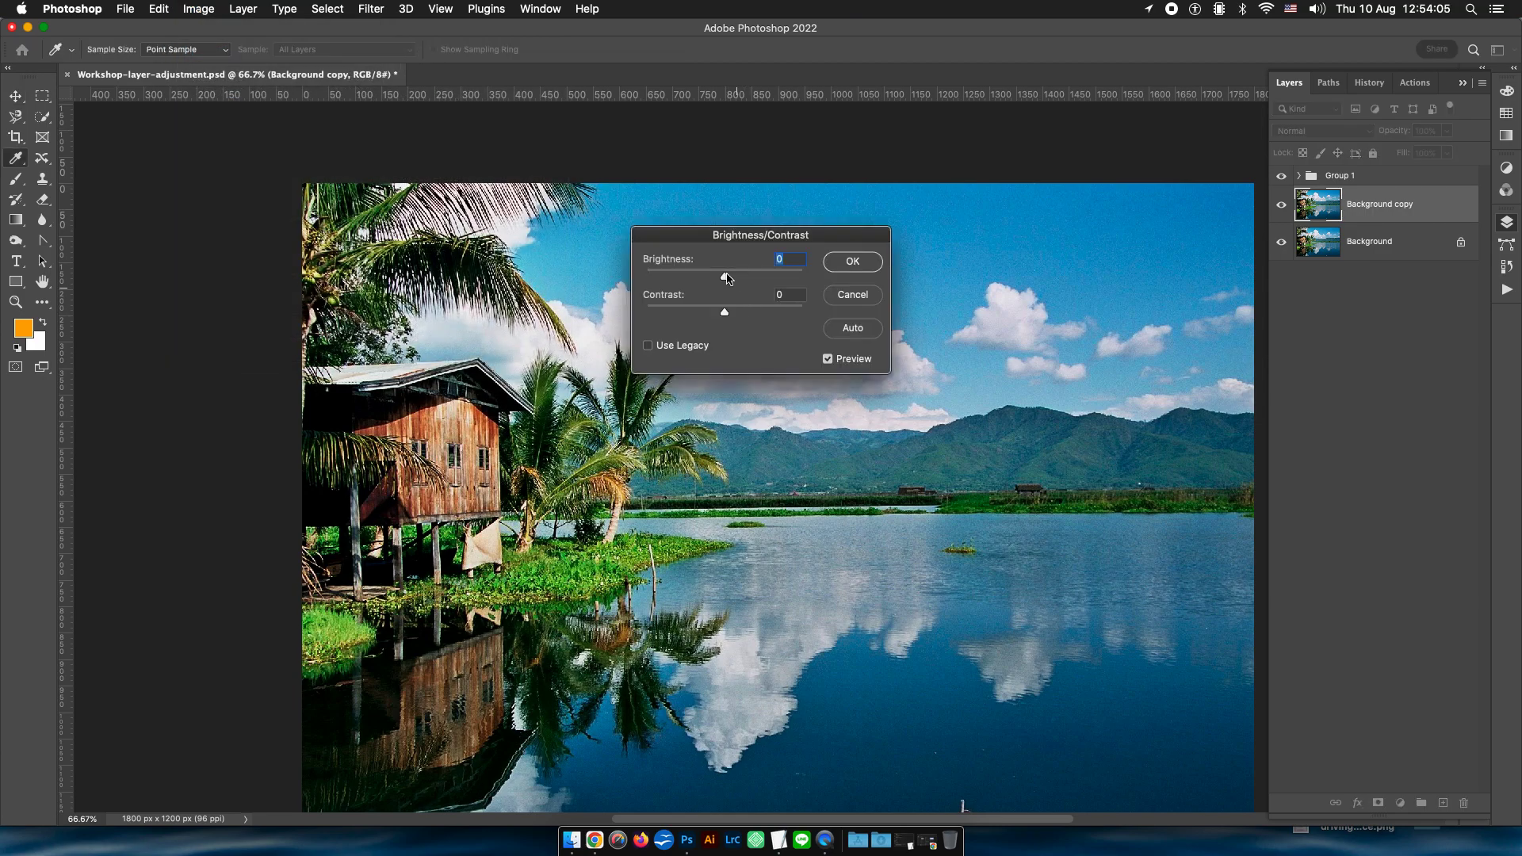
mouse_move(725, 277)
mouse_down()
mouse_move(768, 279)
mouse_move(663, 313)
mouse_move(720, 281)
mouse_move(775, 277)
mouse_up()
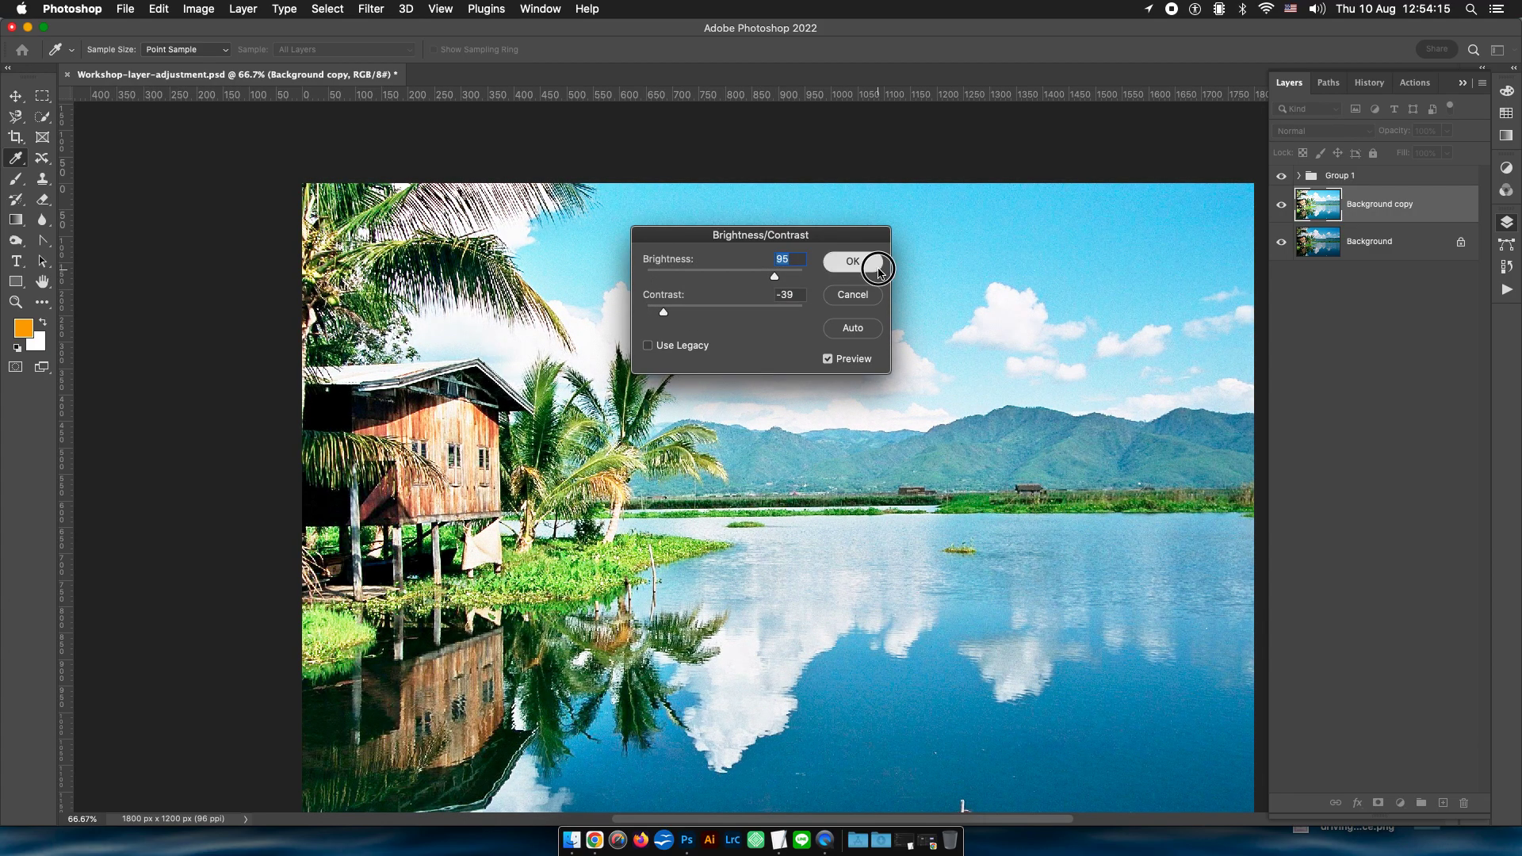
click(878, 269)
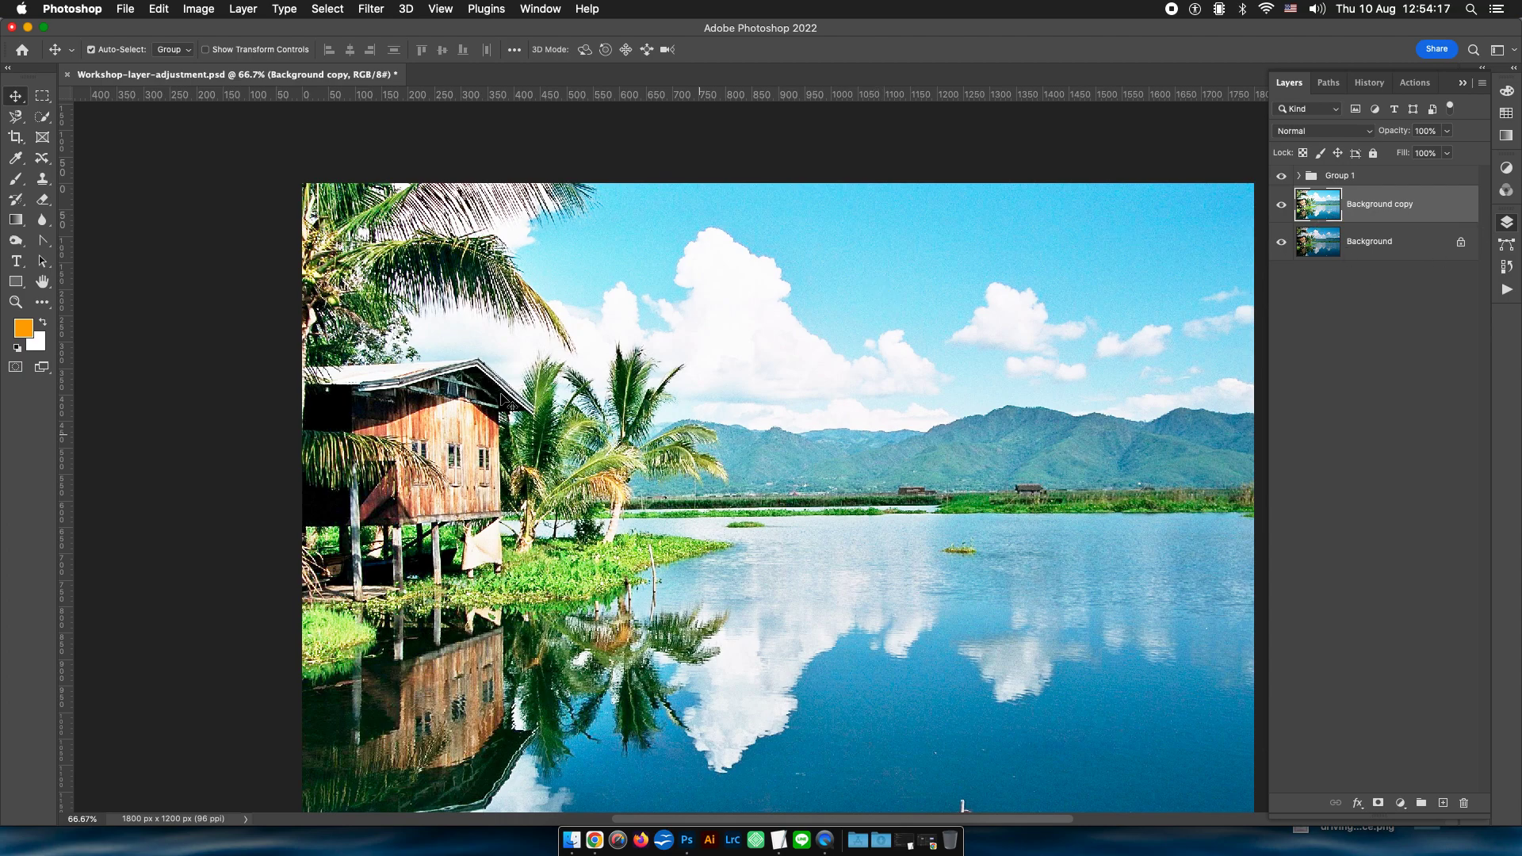
Hide the original Background layer so only the brightened Background copy is visible.
key(super+minus)
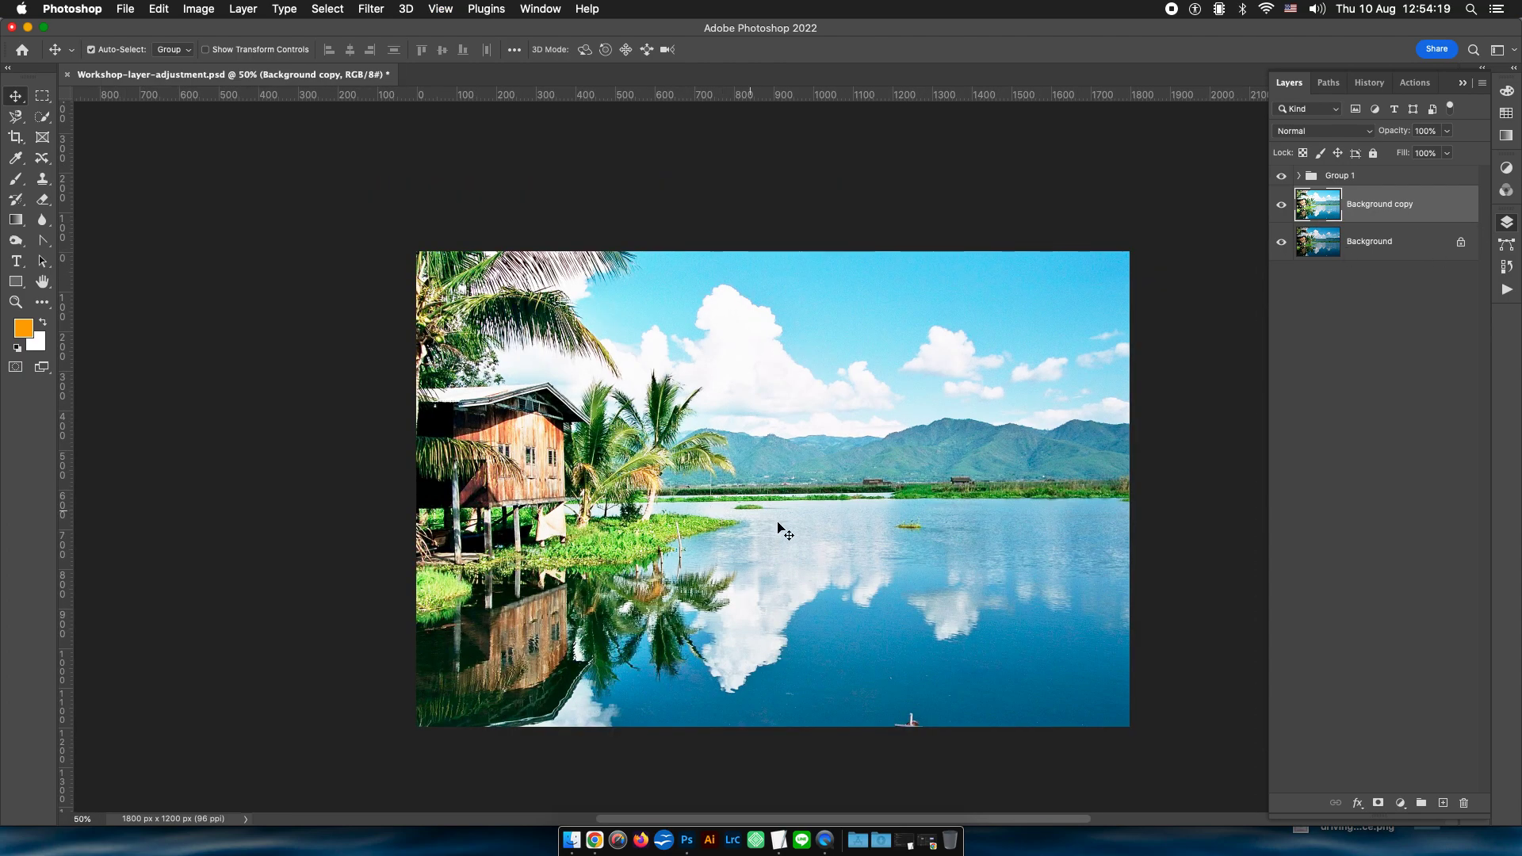
drag(805, 510, 644, 453)
key(super+plus)
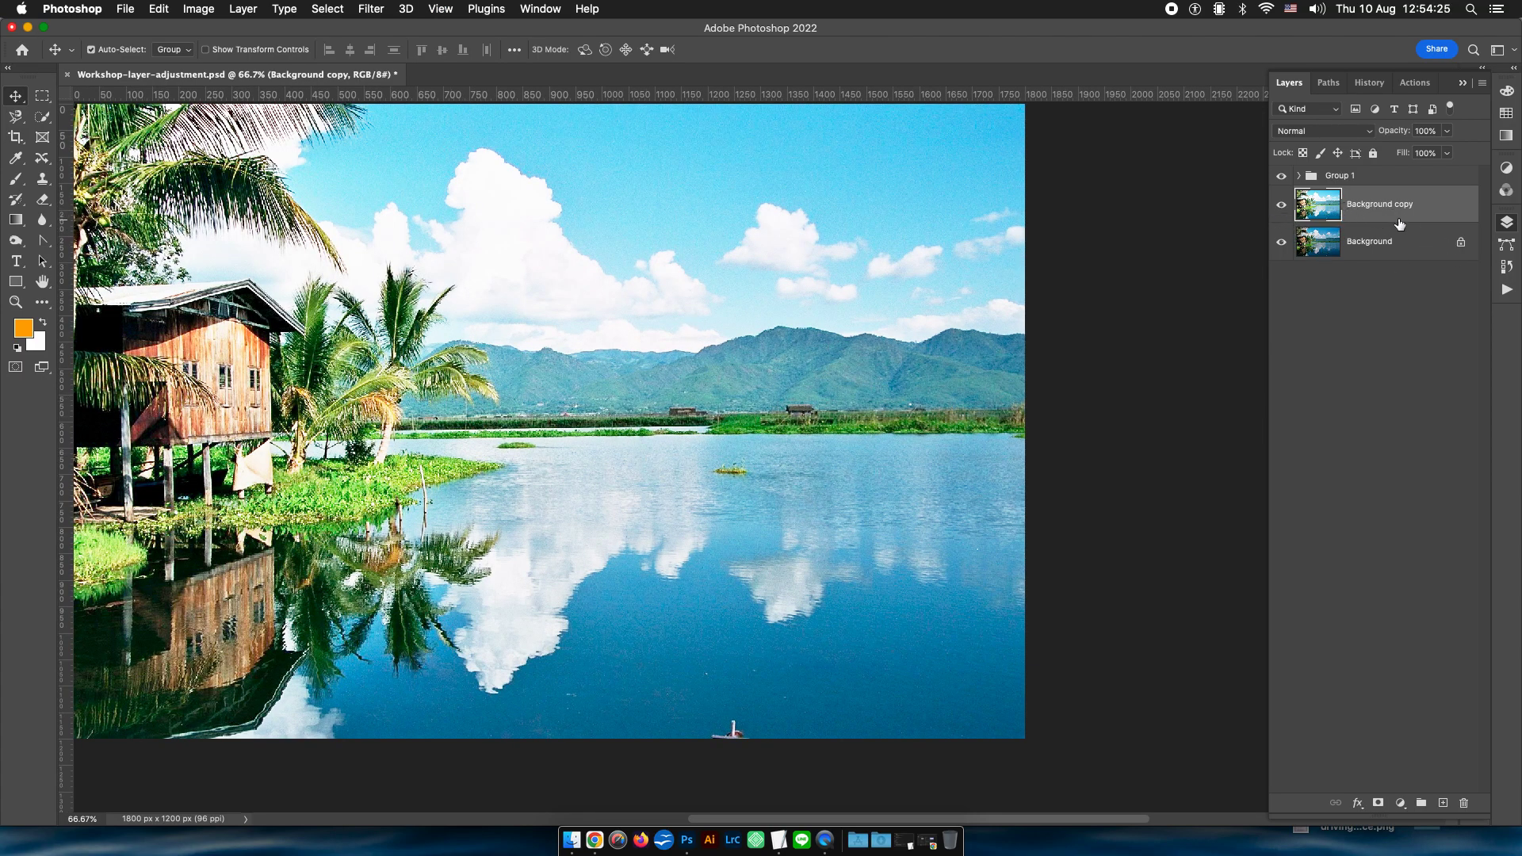
click(1281, 242)
click(198, 8)
mouse_move(225, 53)
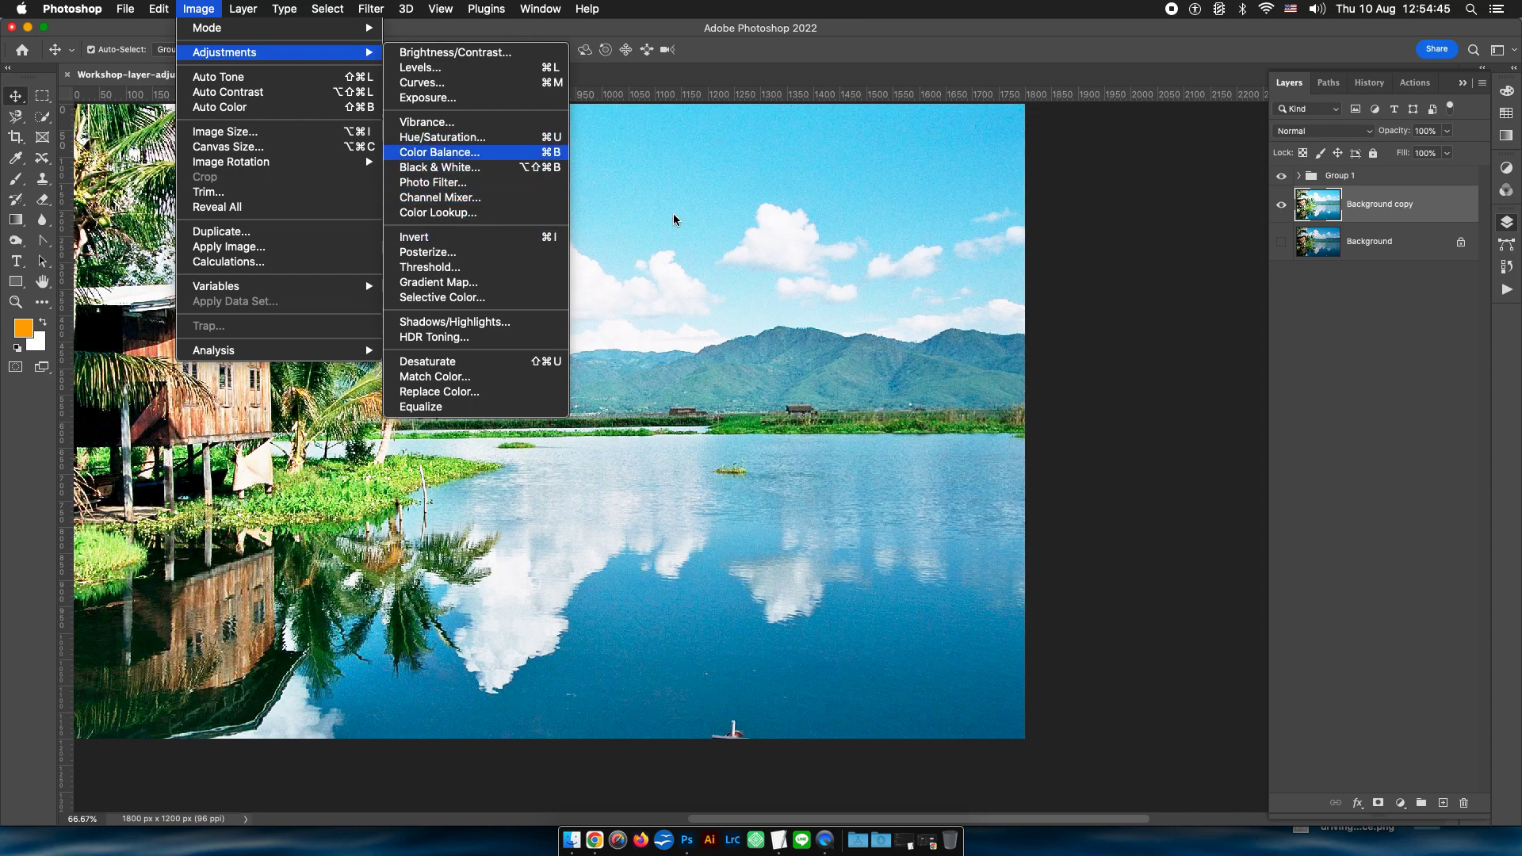
Add a layer mask to Background copy and test a black brush stroke, then undo it.
click(1487, 485)
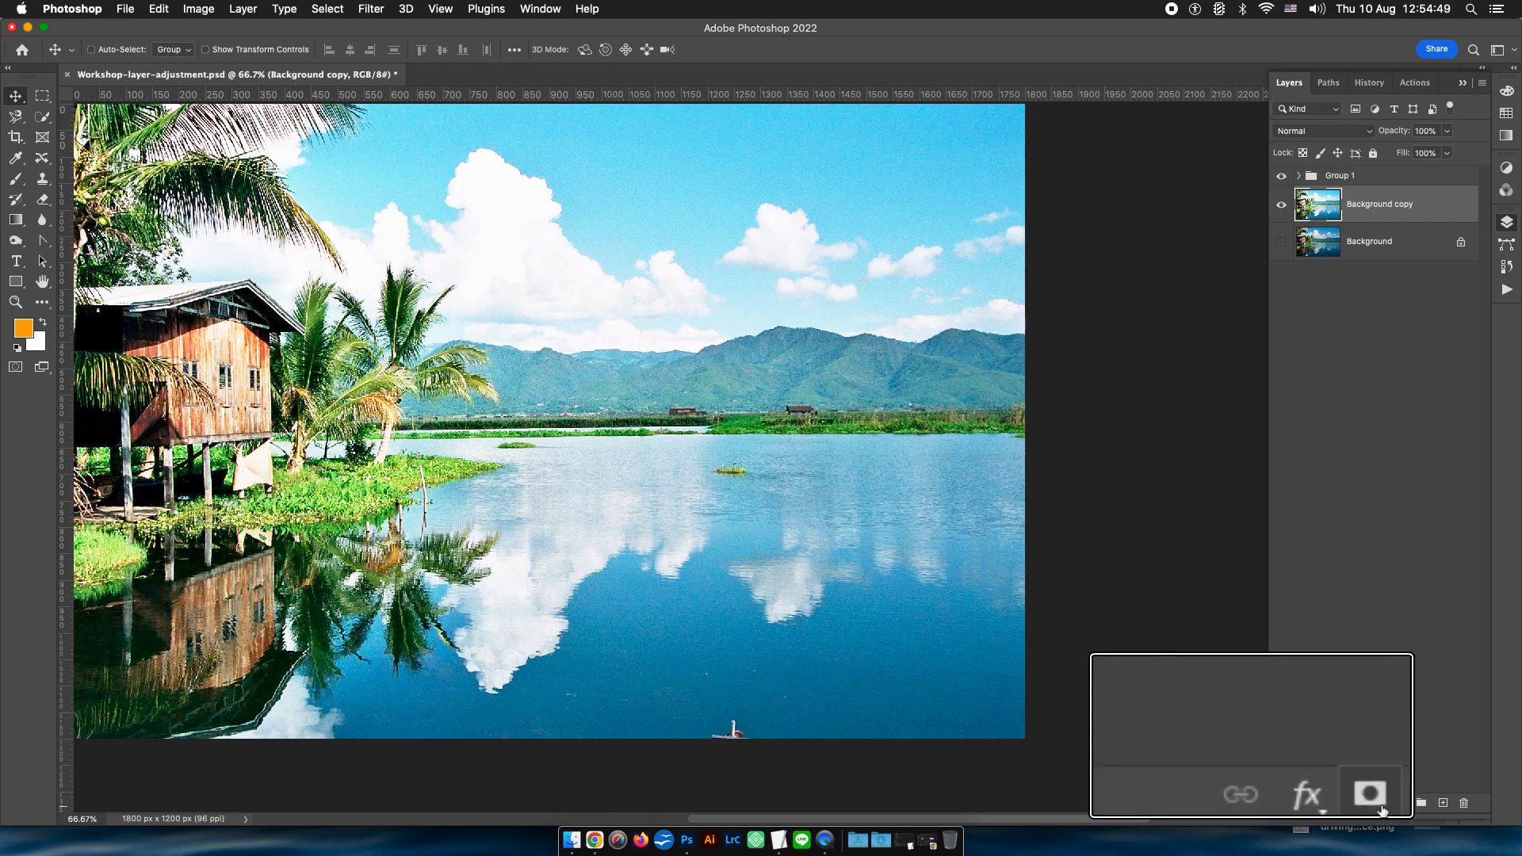
click(1382, 808)
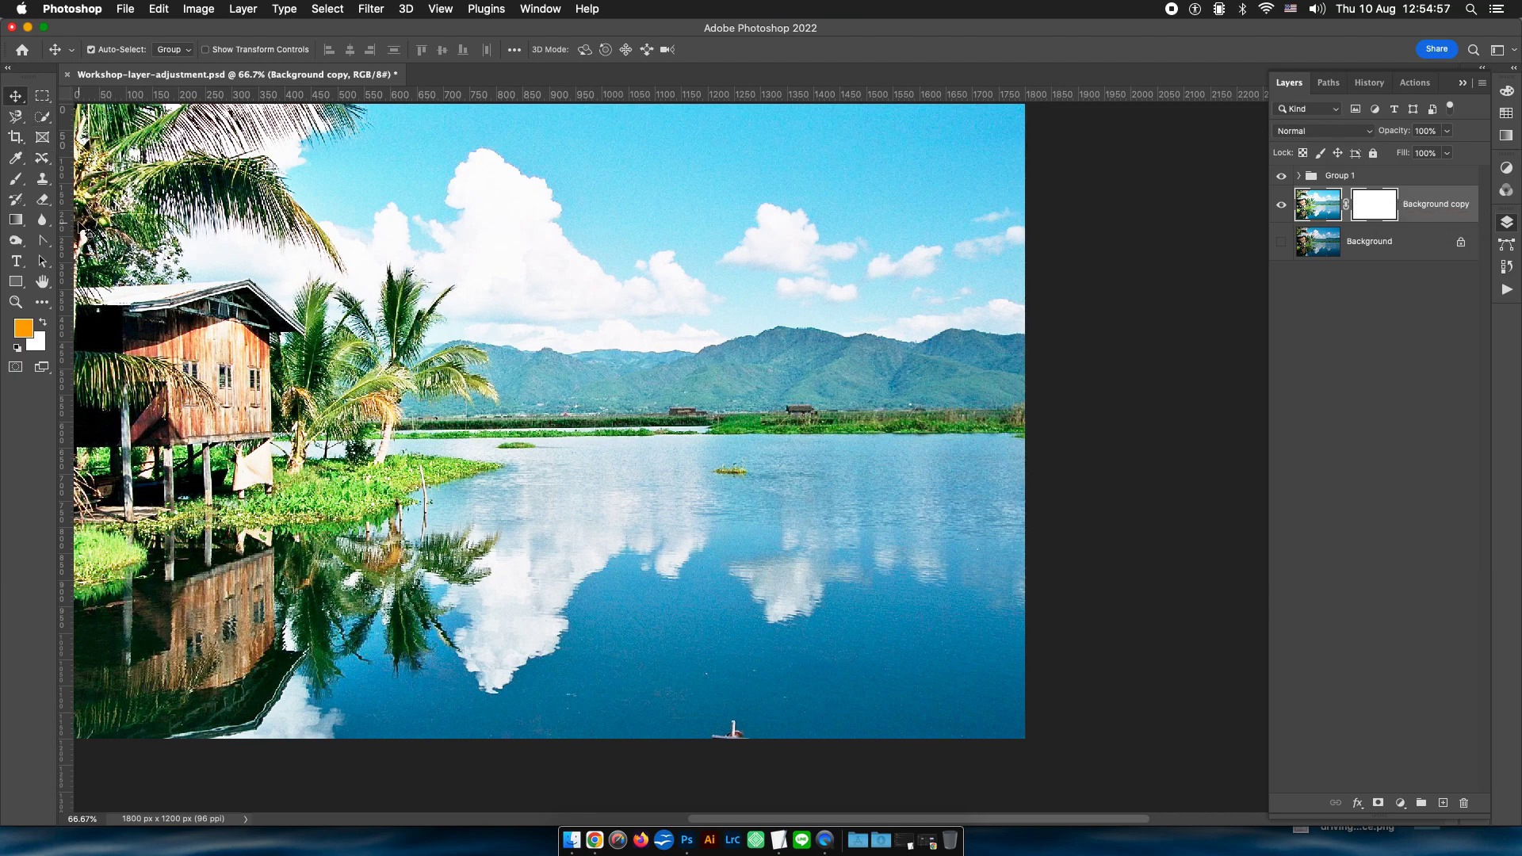
key(b)
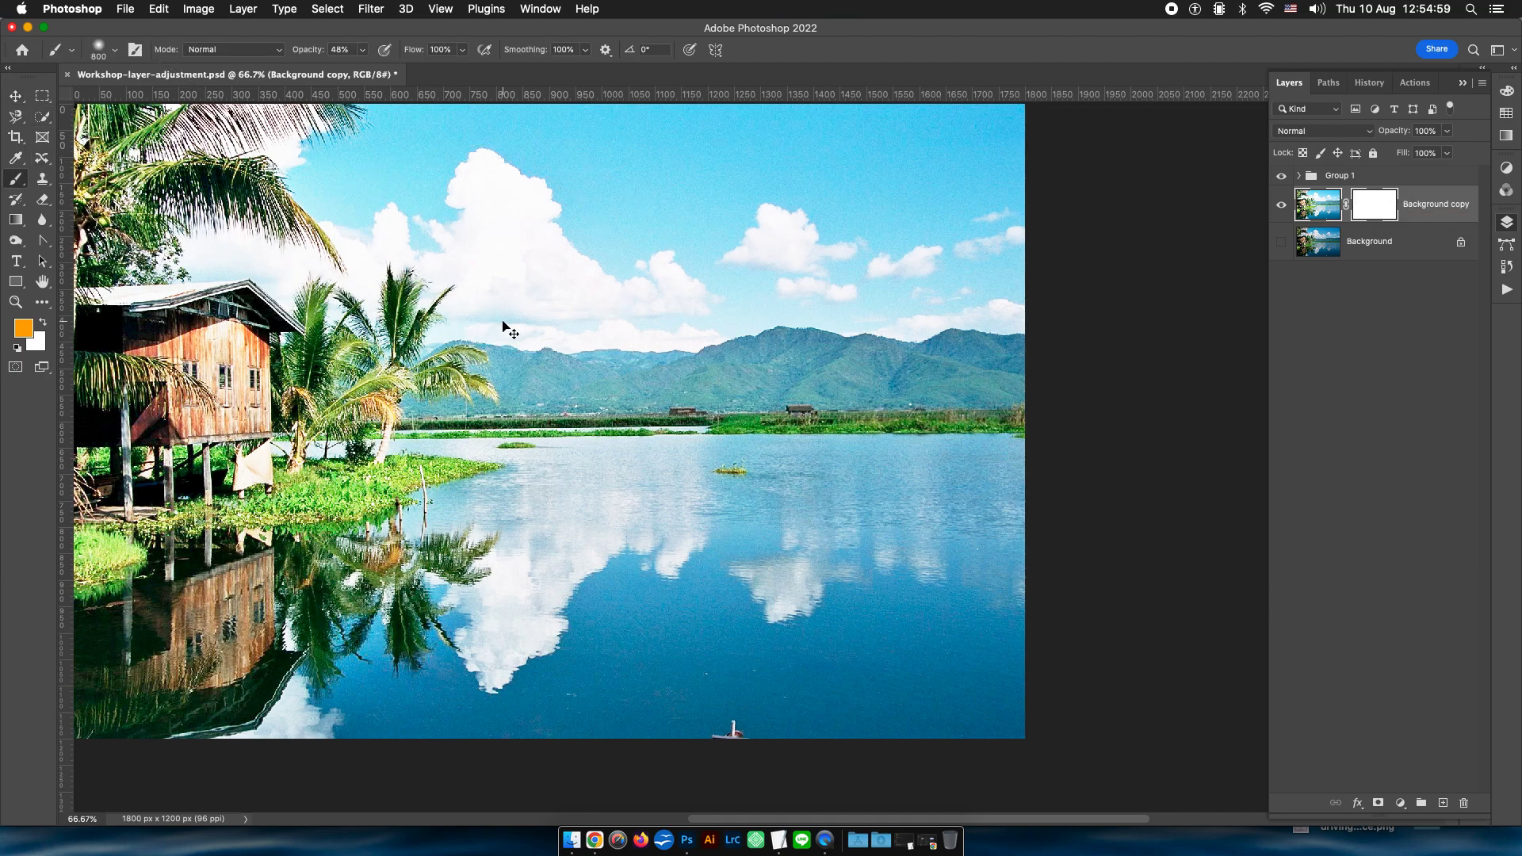
key(super+minus)
key(d)
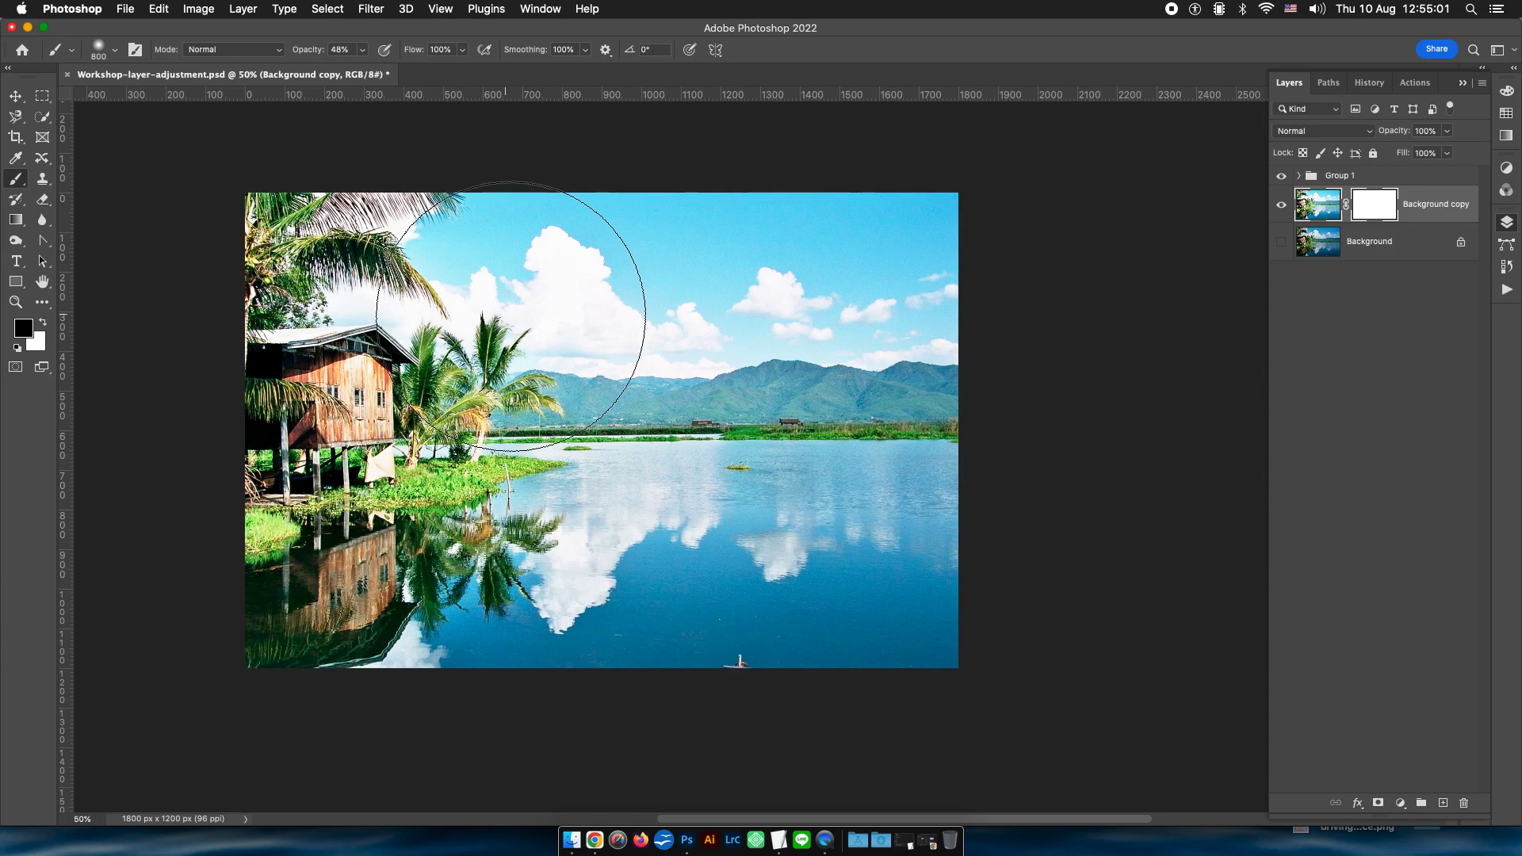
drag(602, 352, 238, 348)
key(super+z)
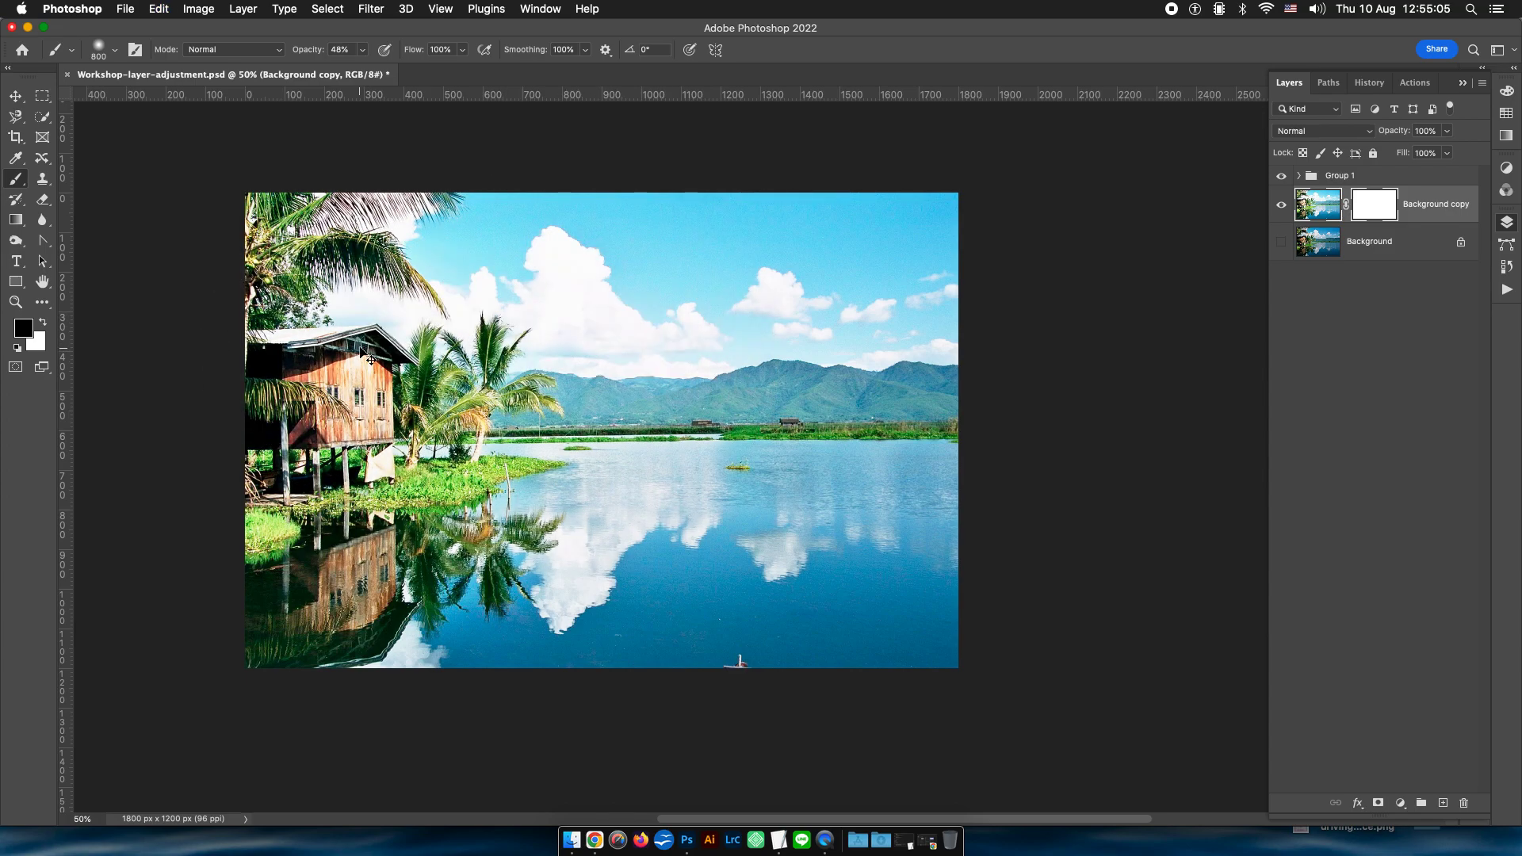
Try more black strokes on the Background copy mask, undoing each, and make Background visible again.
click(1380, 203)
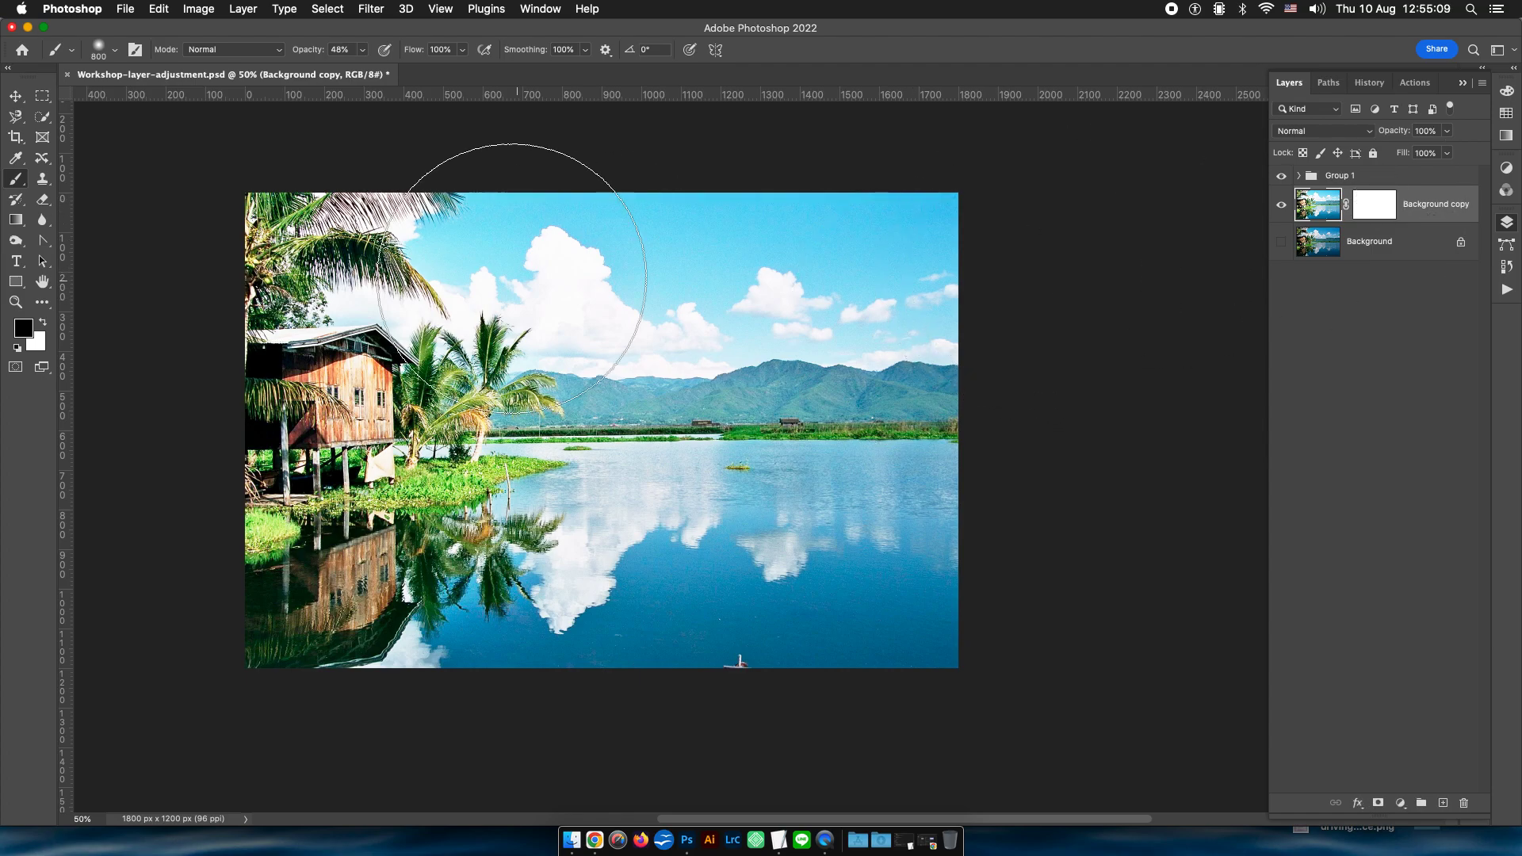
drag(476, 261, 624, 266)
key(super+z)
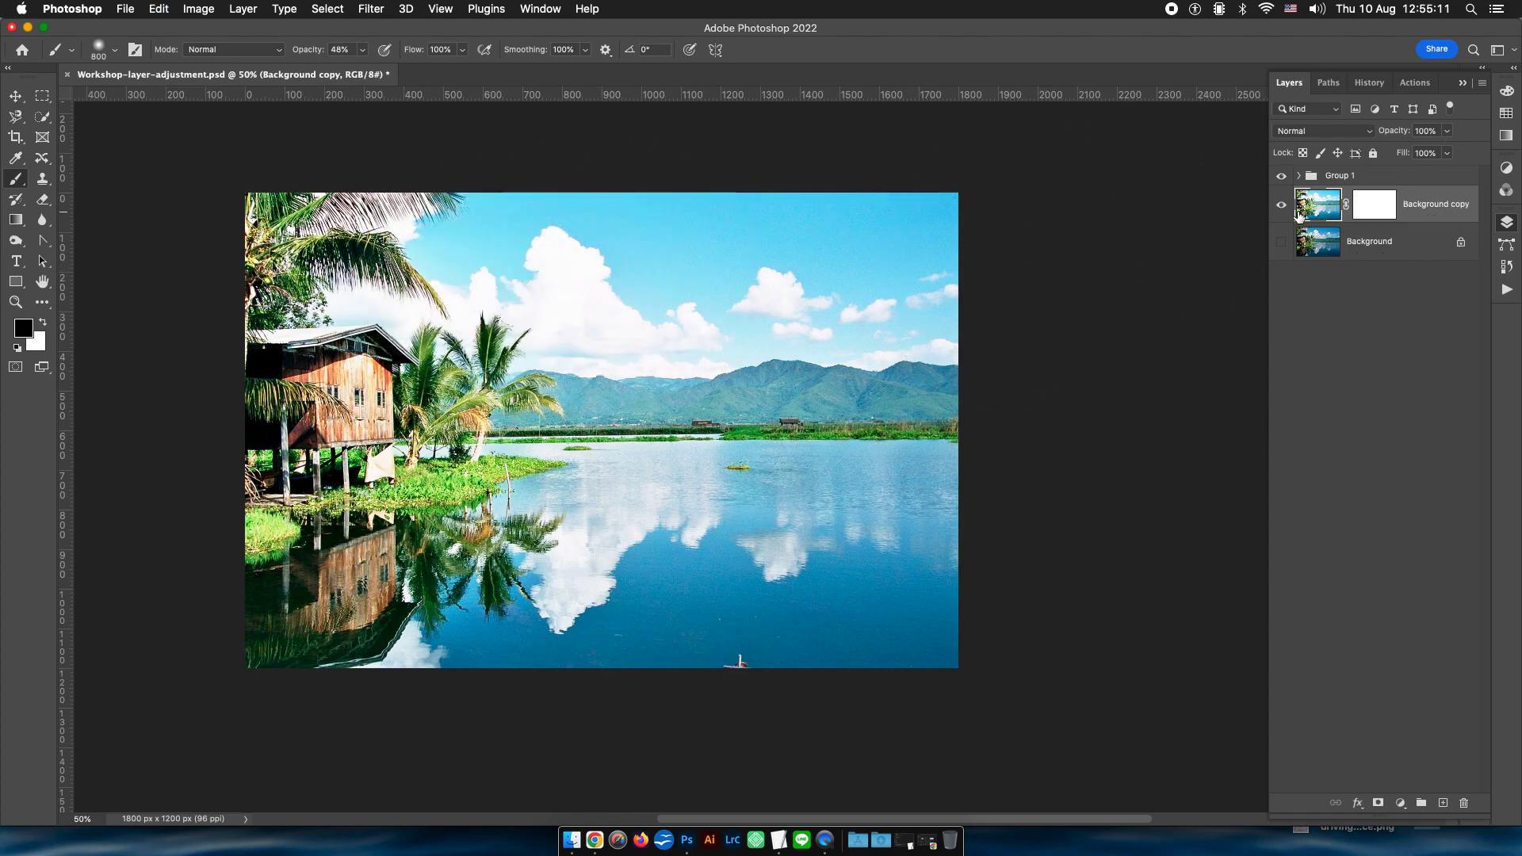
click(1280, 206)
click(1281, 208)
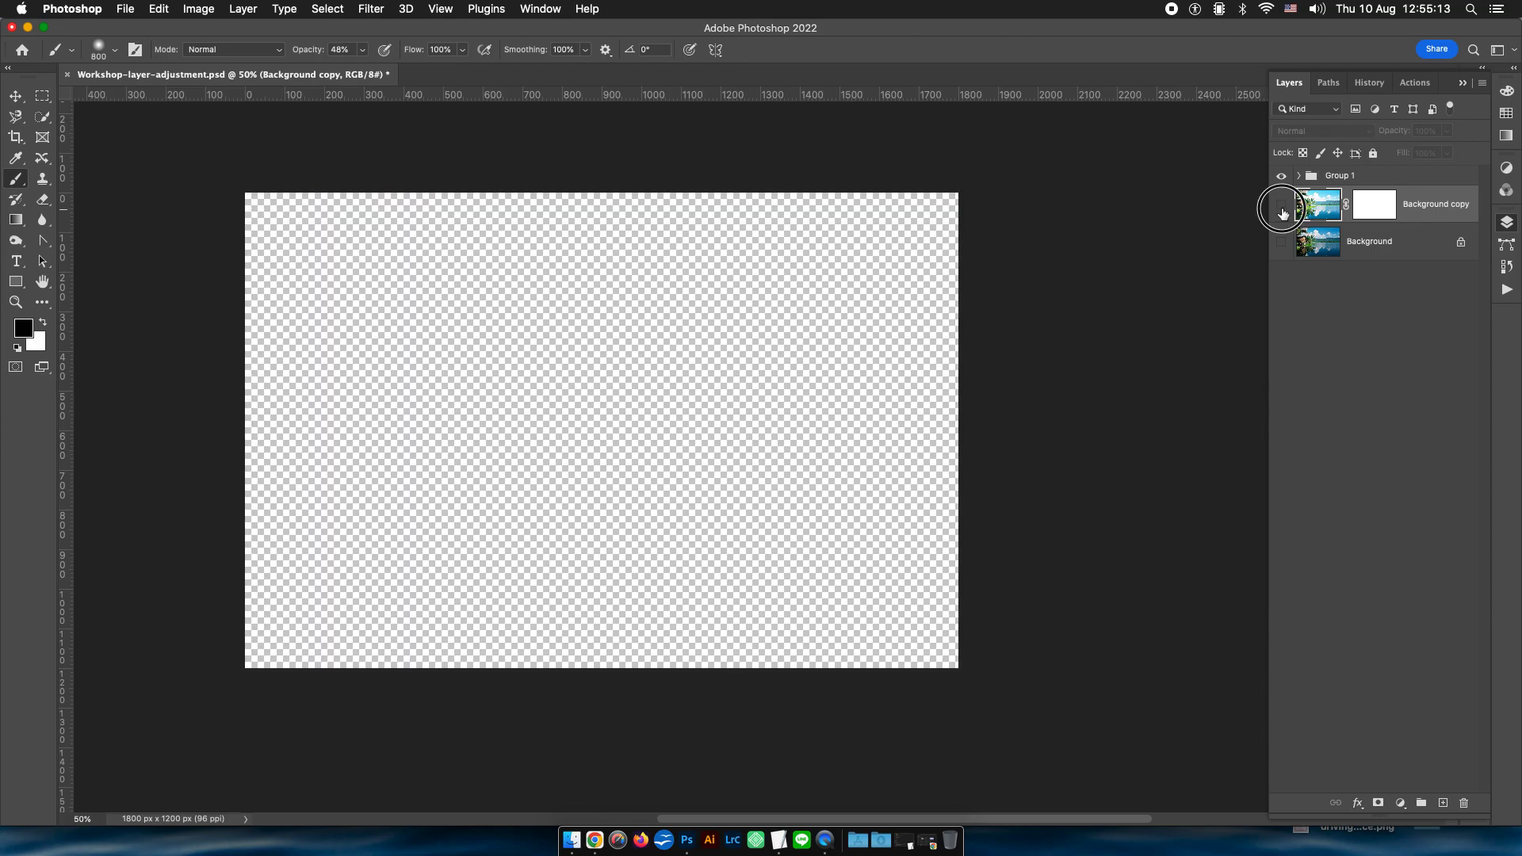
click(1281, 241)
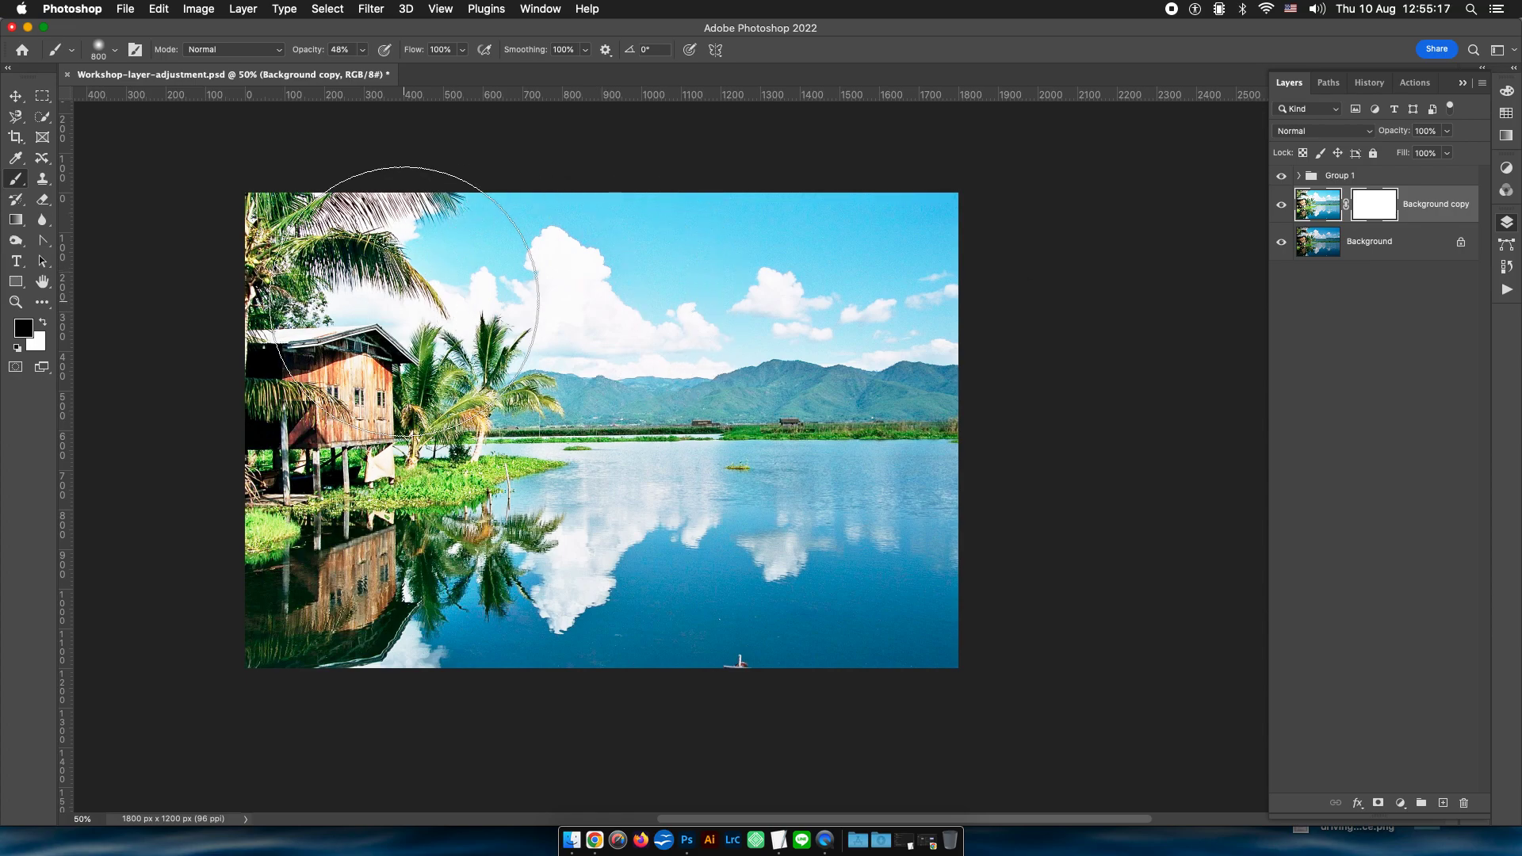
mouse_move(436, 289)
mouse_down()
mouse_move(554, 295)
mouse_move(1020, 450)
mouse_move(153, 561)
mouse_move(918, 628)
mouse_move(877, 560)
mouse_up()
key(super+z)
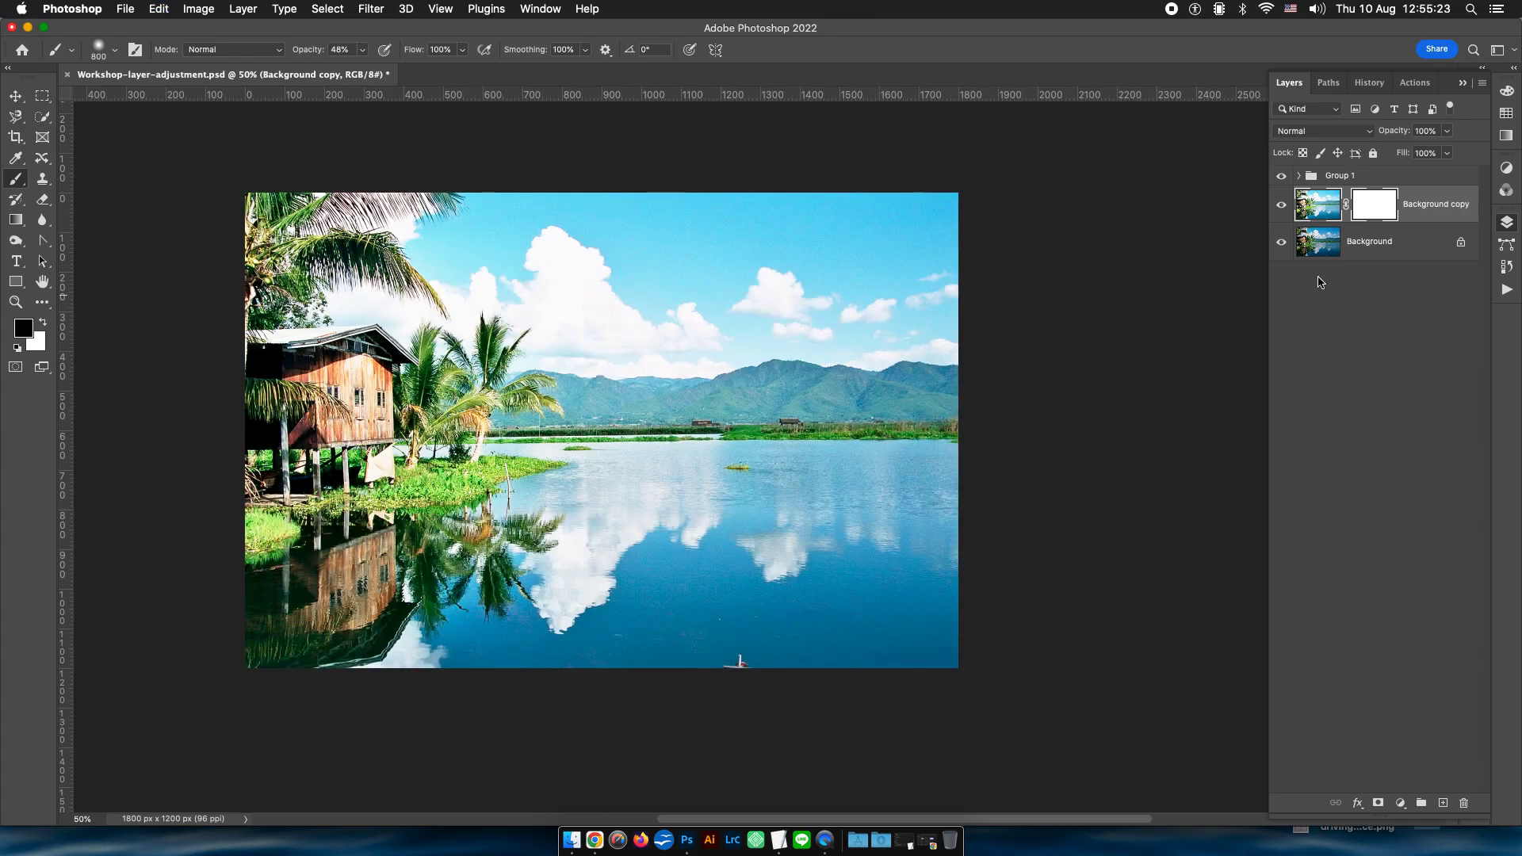
Inspect Background copy's mask and pixel properties, then close the Properties panel.
click(1393, 304)
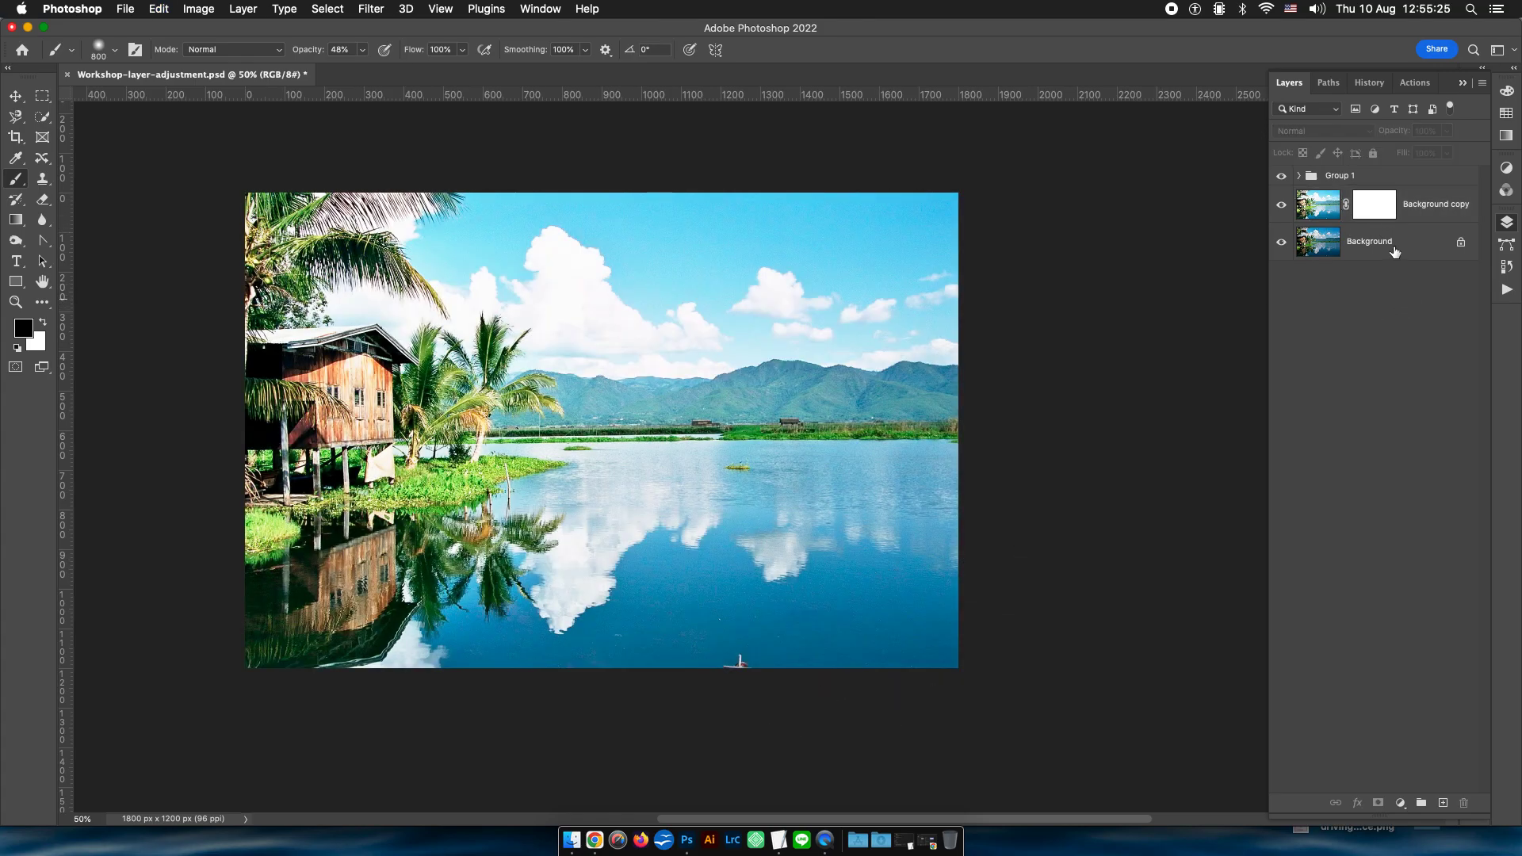
click(1377, 208)
double_click(1377, 209)
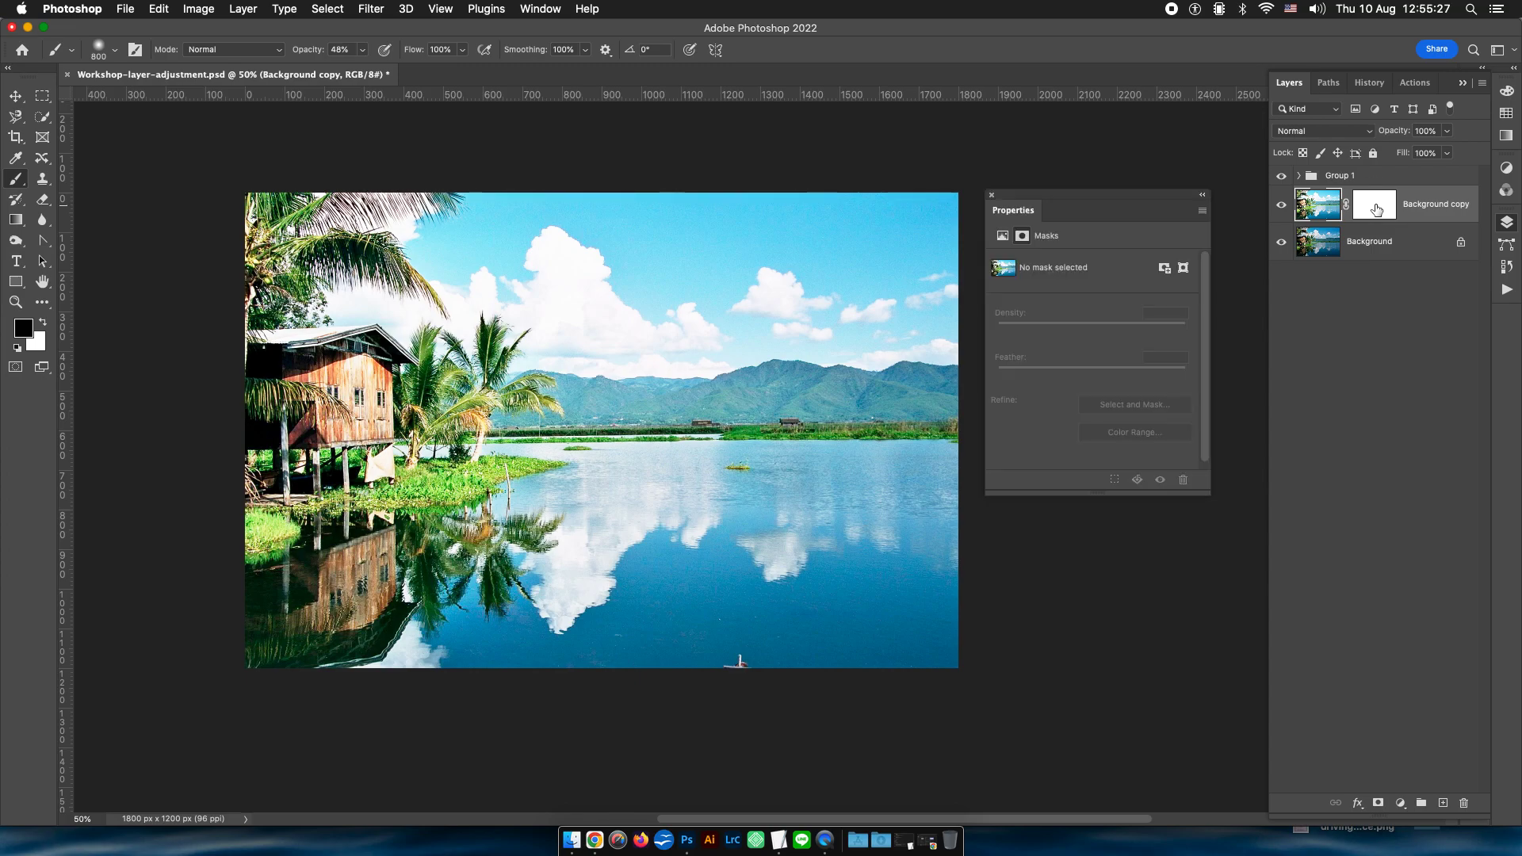
click(1003, 237)
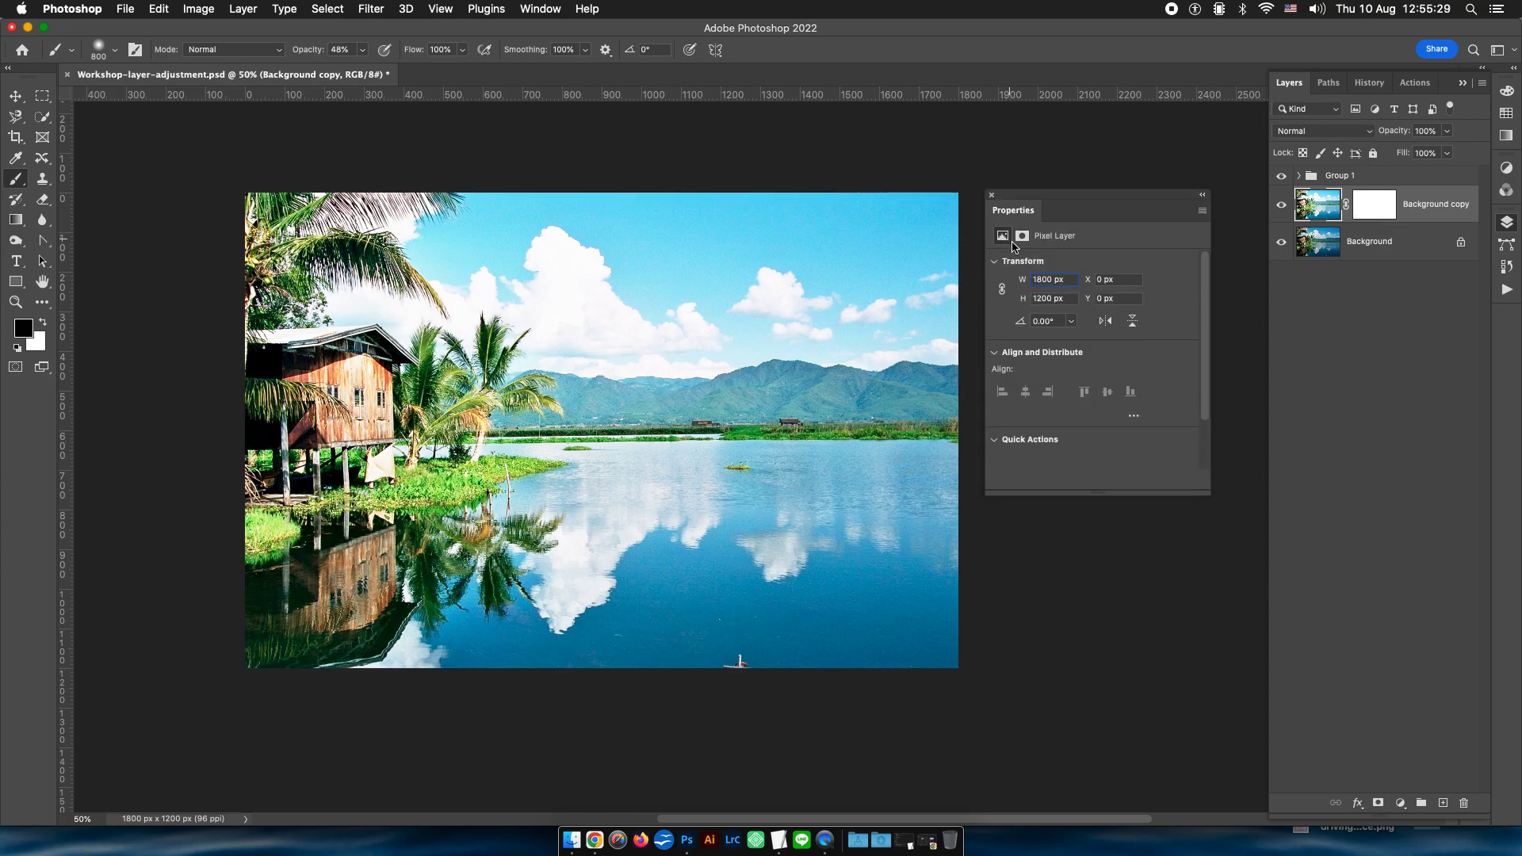
click(1380, 213)
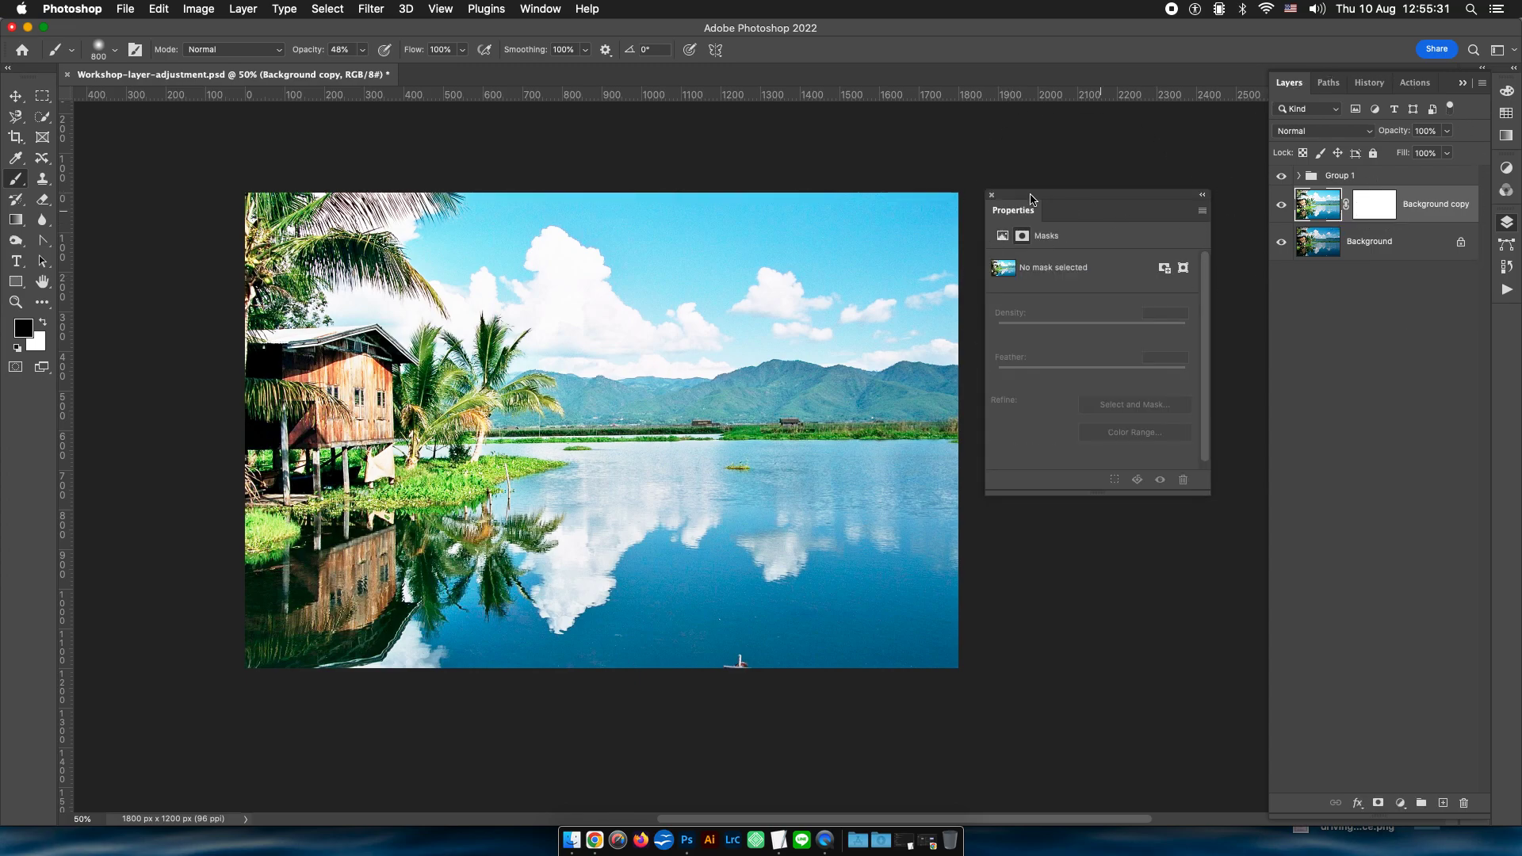
click(990, 196)
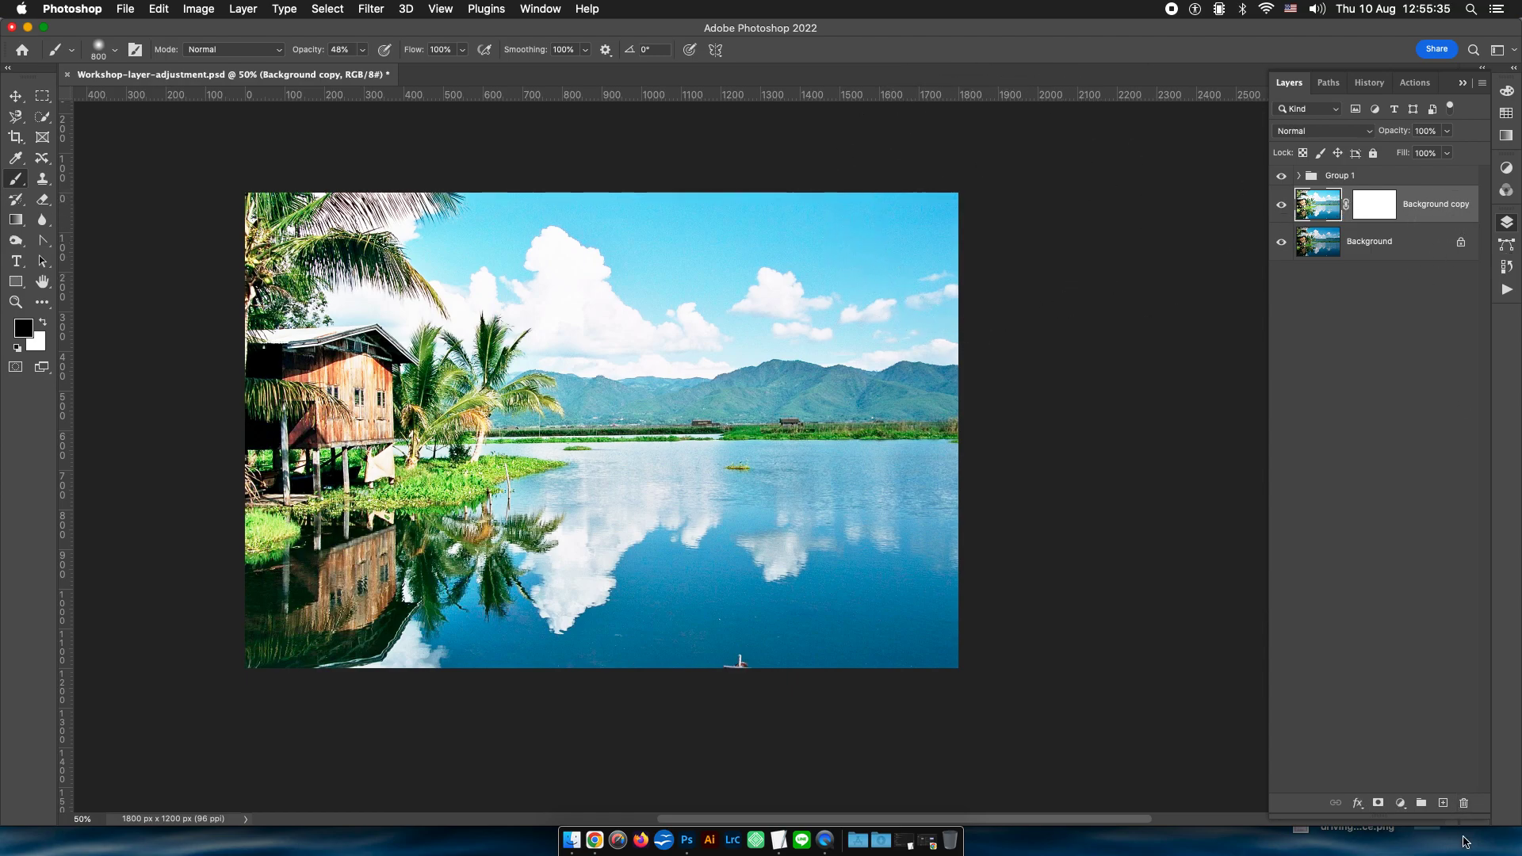
Delete Background copy and create a fresh duplicate of the Background layer.
click(1464, 803)
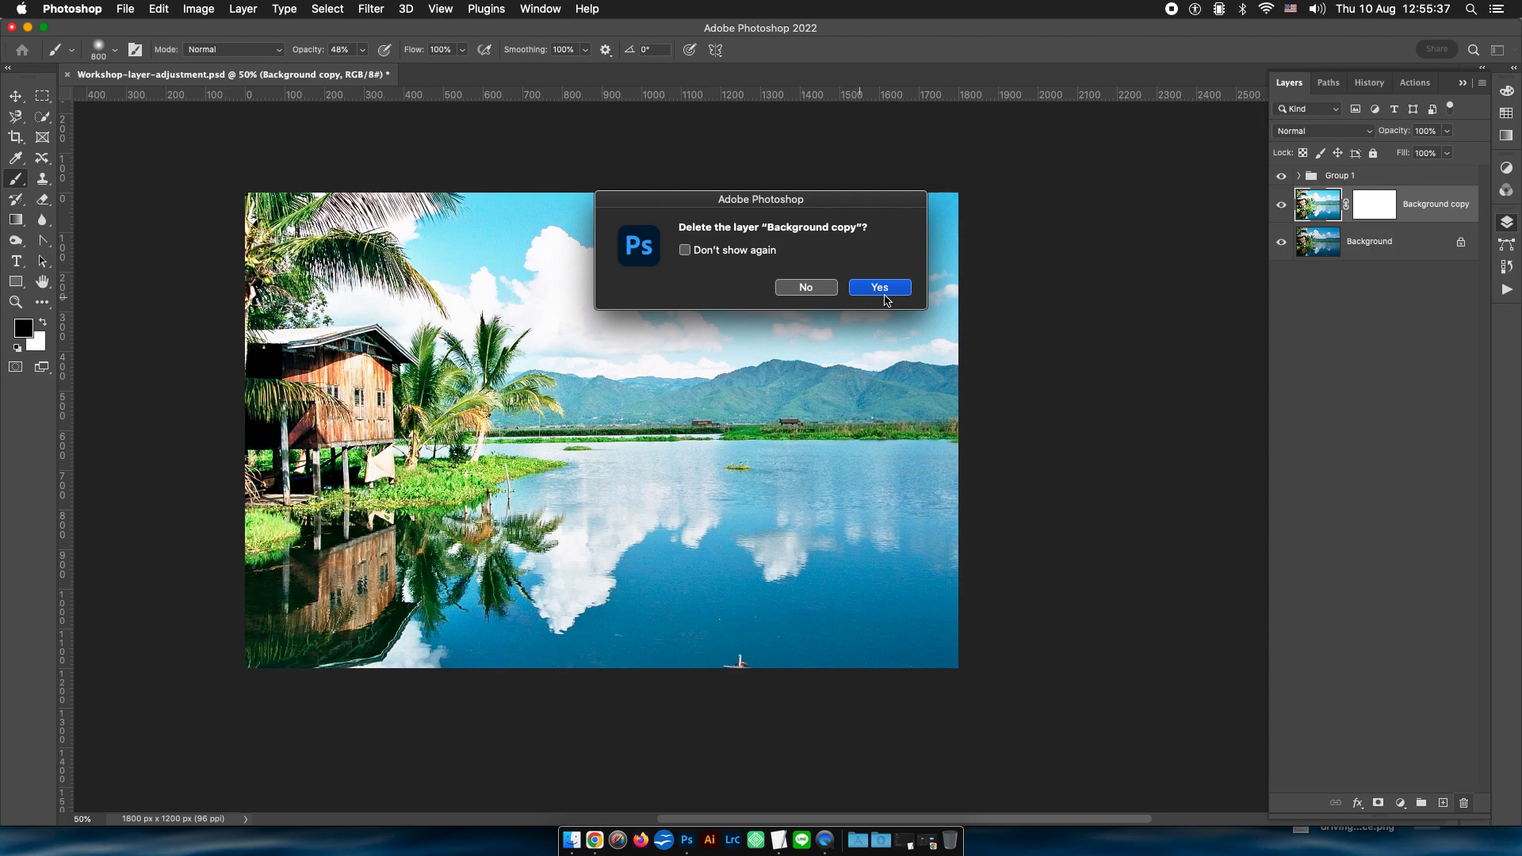
click(878, 289)
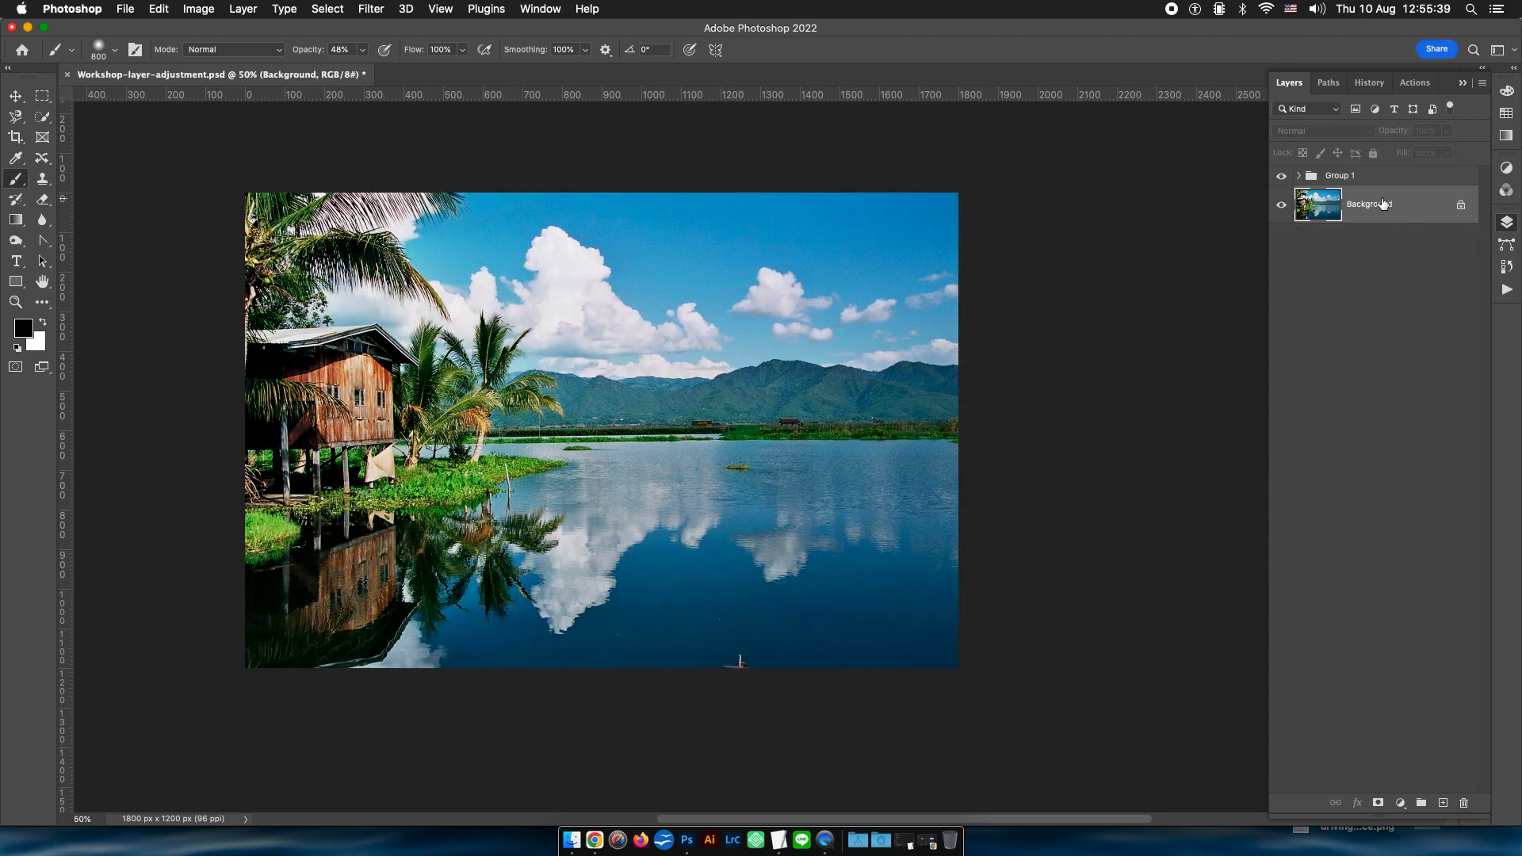
key(super+j)
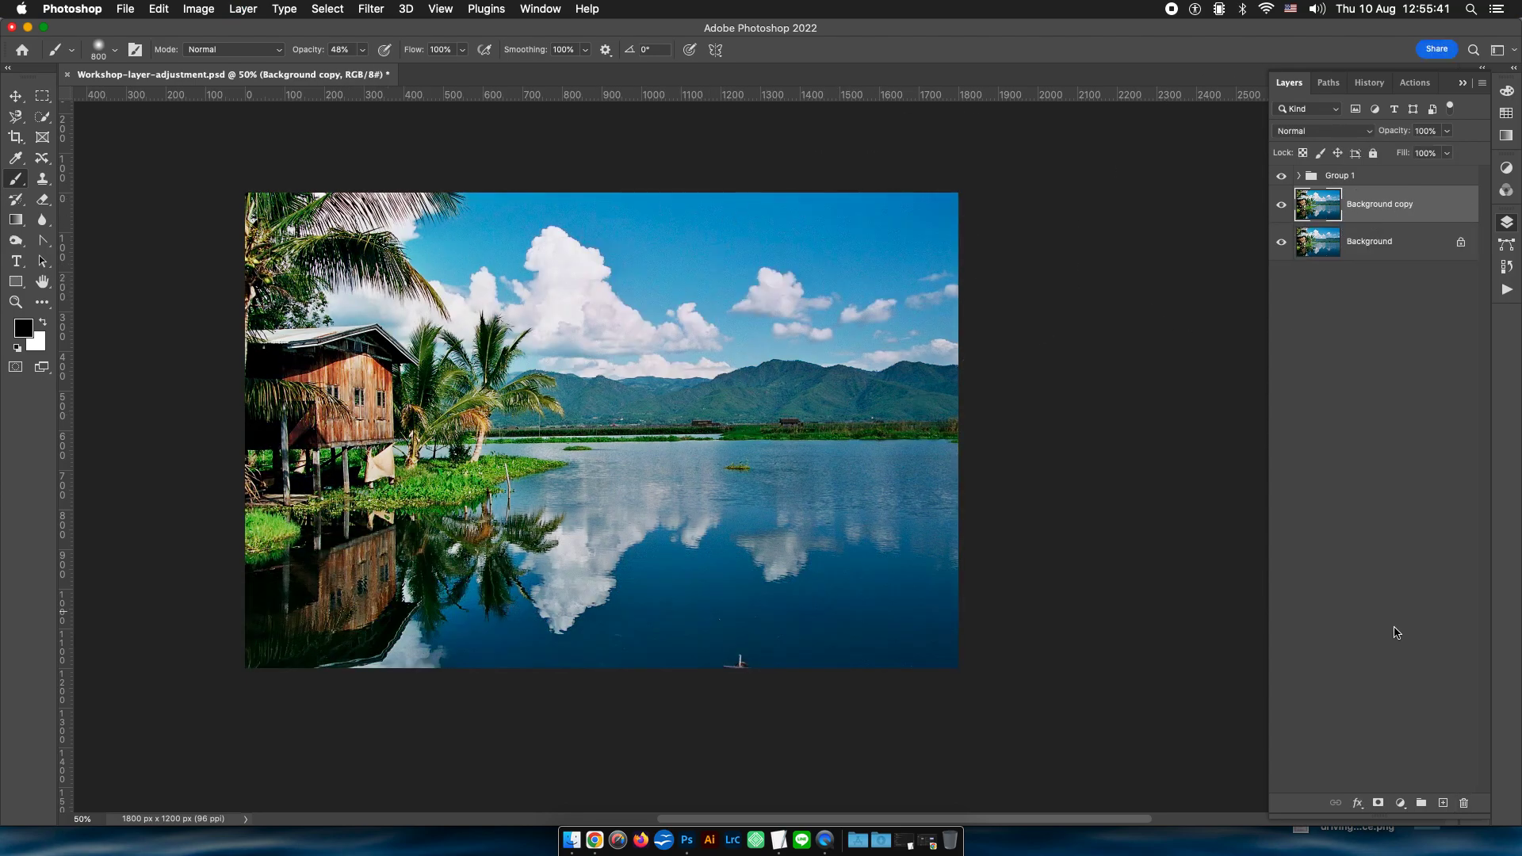
Apply Levels to the new Background copy, raising the midtones to 1.37.
key(super+l)
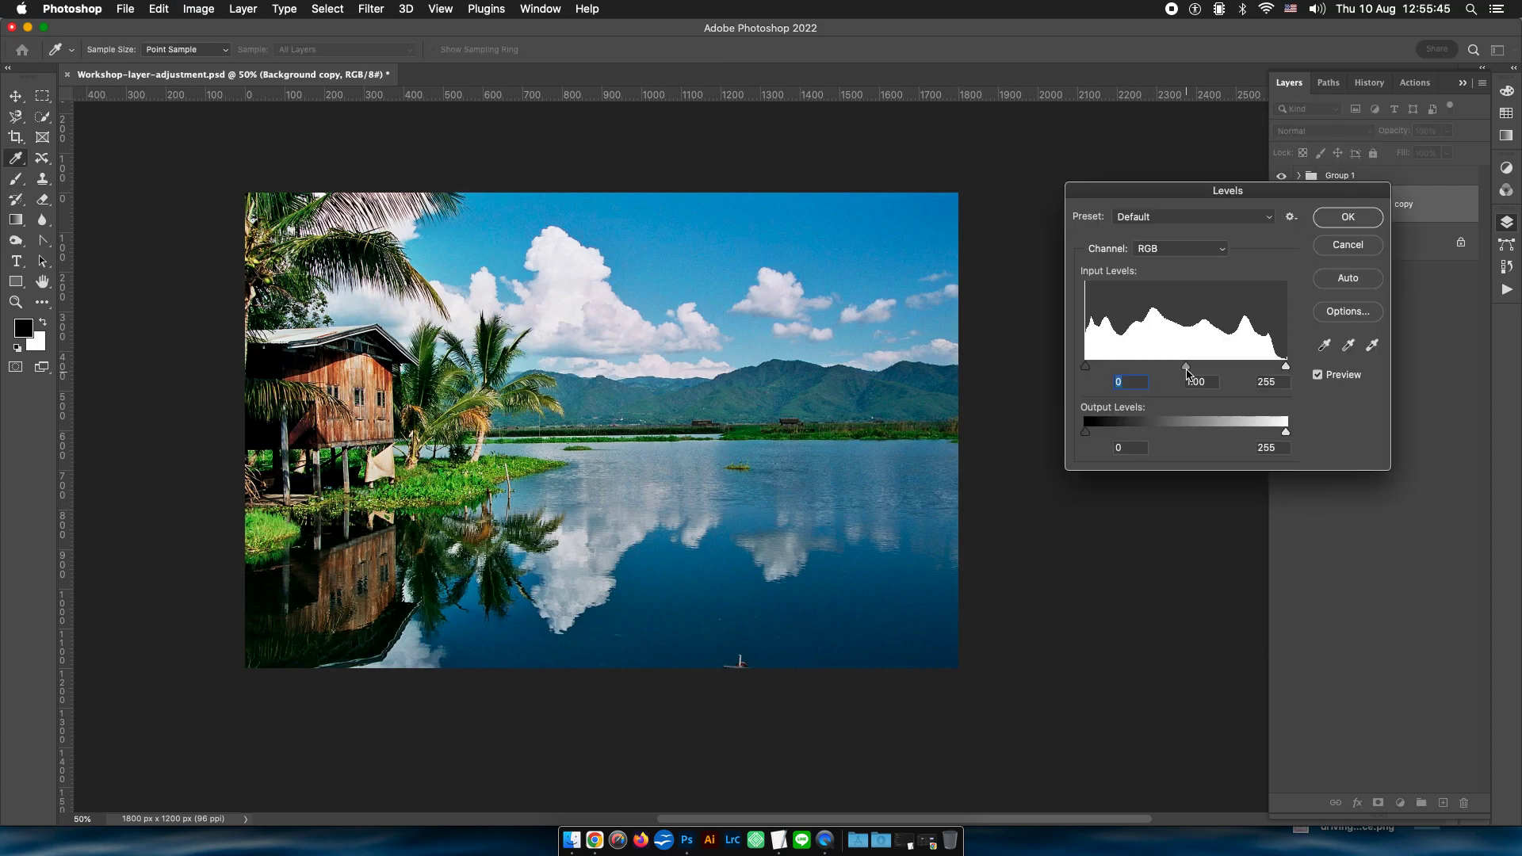
drag(1187, 368, 1163, 368)
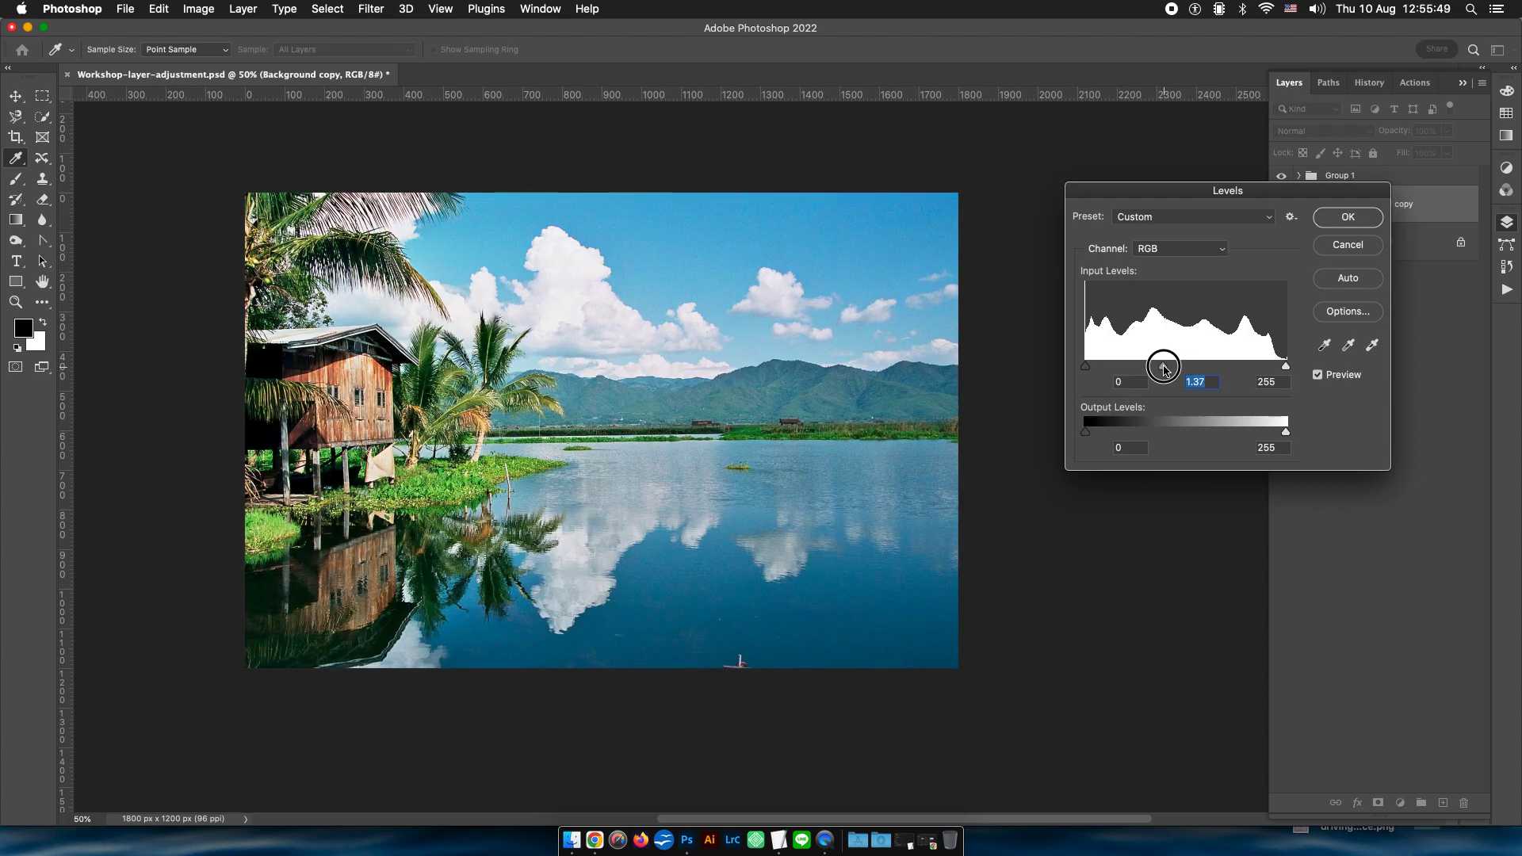
drag(1163, 367, 1134, 369)
click(1348, 217)
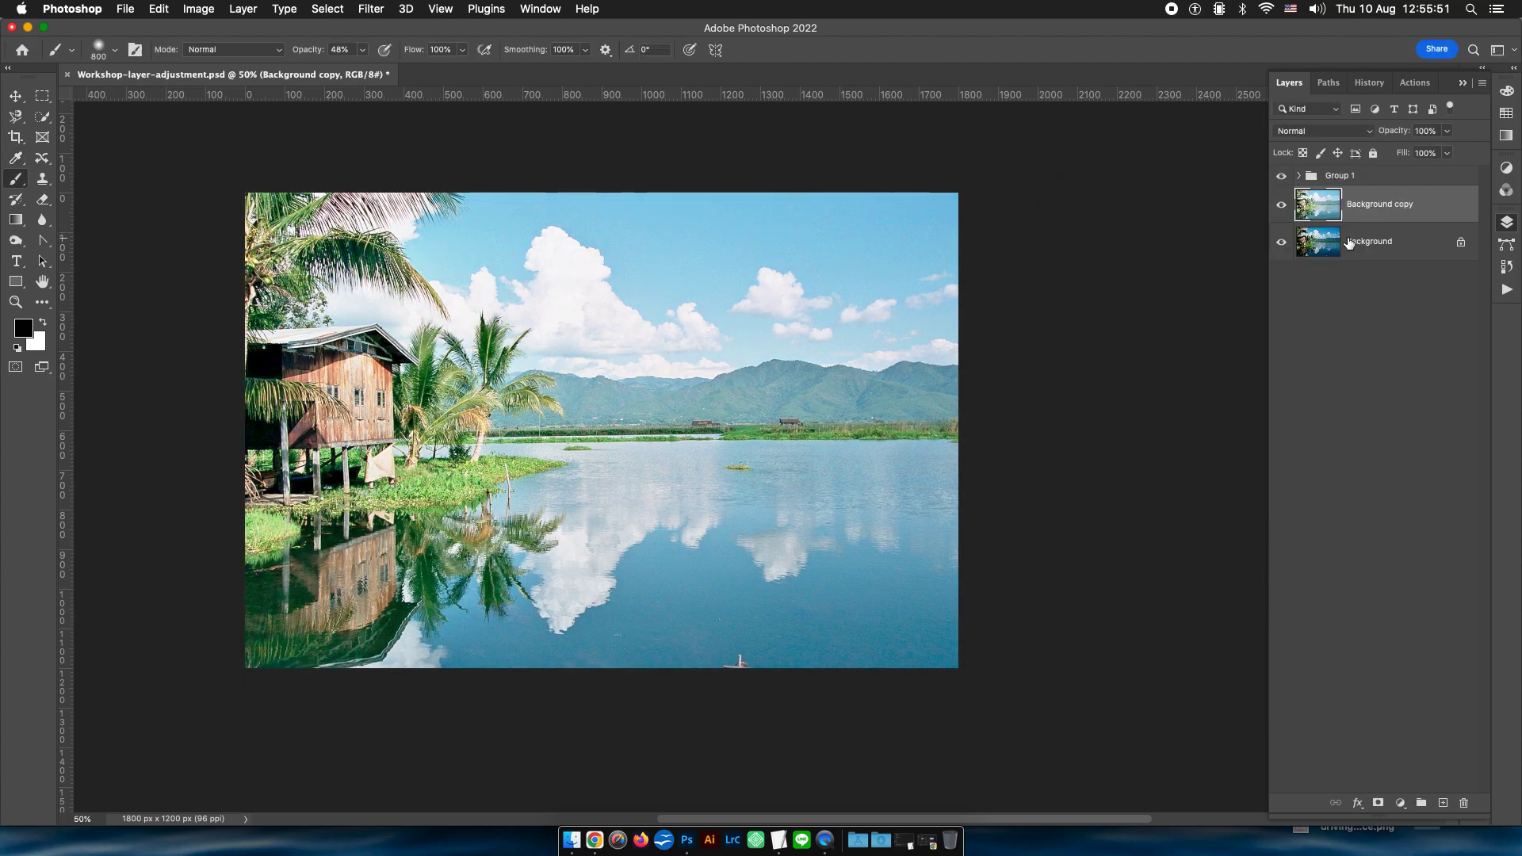
Add a layer mask to Background copy and set the brush to 100% opacity.
click(1281, 206)
click(1281, 207)
click(1281, 207)
click(1379, 803)
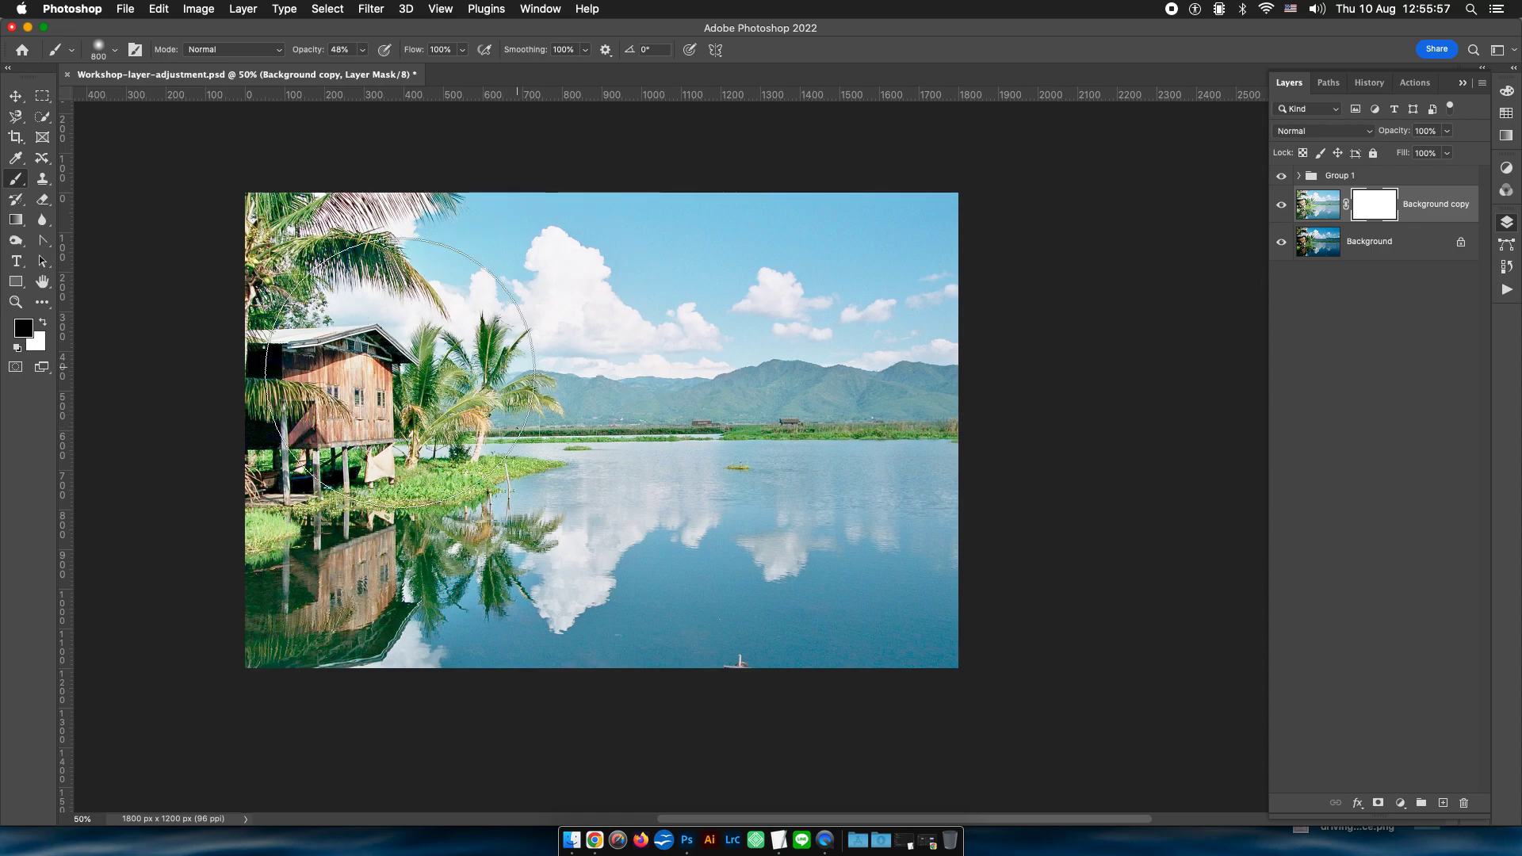
drag(404, 370, 842, 306)
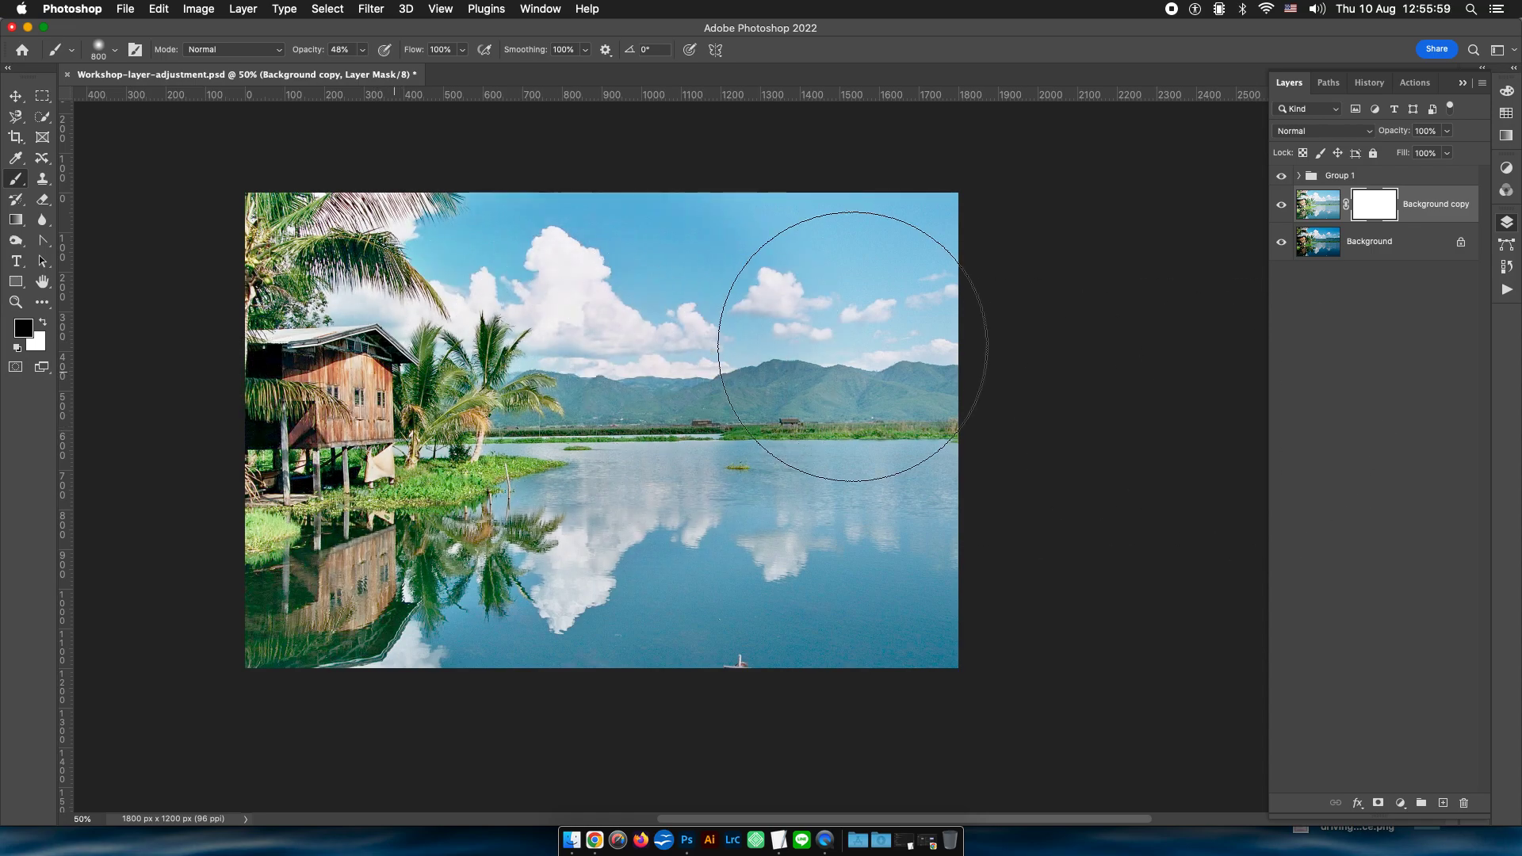
click(363, 49)
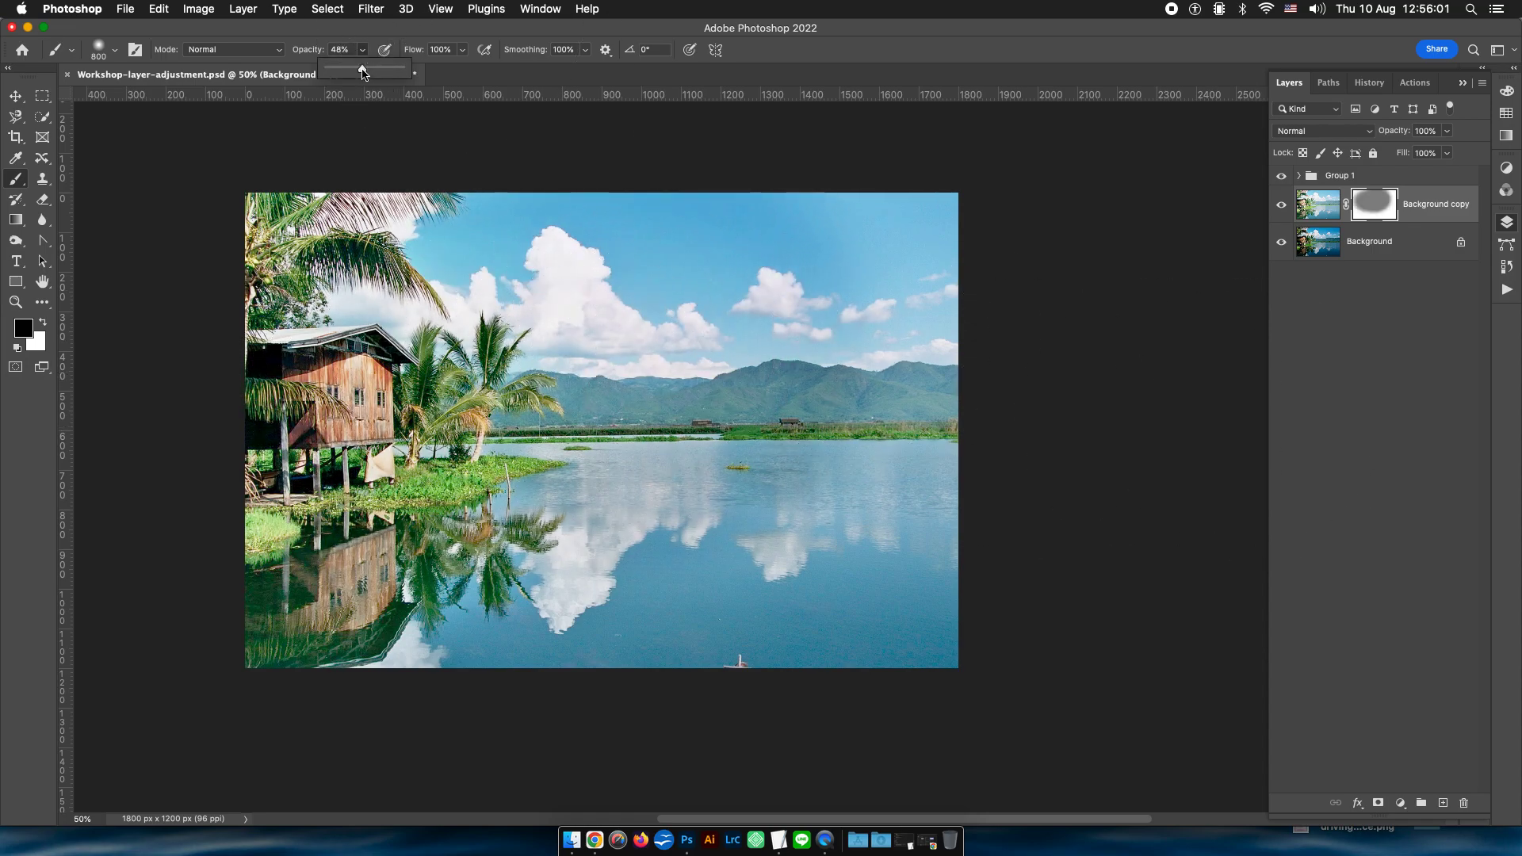
drag(361, 69, 400, 69)
Mask the brightening off the sky and water, keeping it on the lower image.
mouse_move(414, 317)
mouse_down()
mouse_move(680, 272)
mouse_move(560, 317)
mouse_move(614, 270)
mouse_move(838, 529)
mouse_move(679, 628)
mouse_move(306, 560)
mouse_move(1010, 510)
mouse_move(922, 140)
mouse_move(272, 663)
mouse_move(204, 340)
mouse_move(968, 594)
mouse_move(965, 569)
mouse_up()
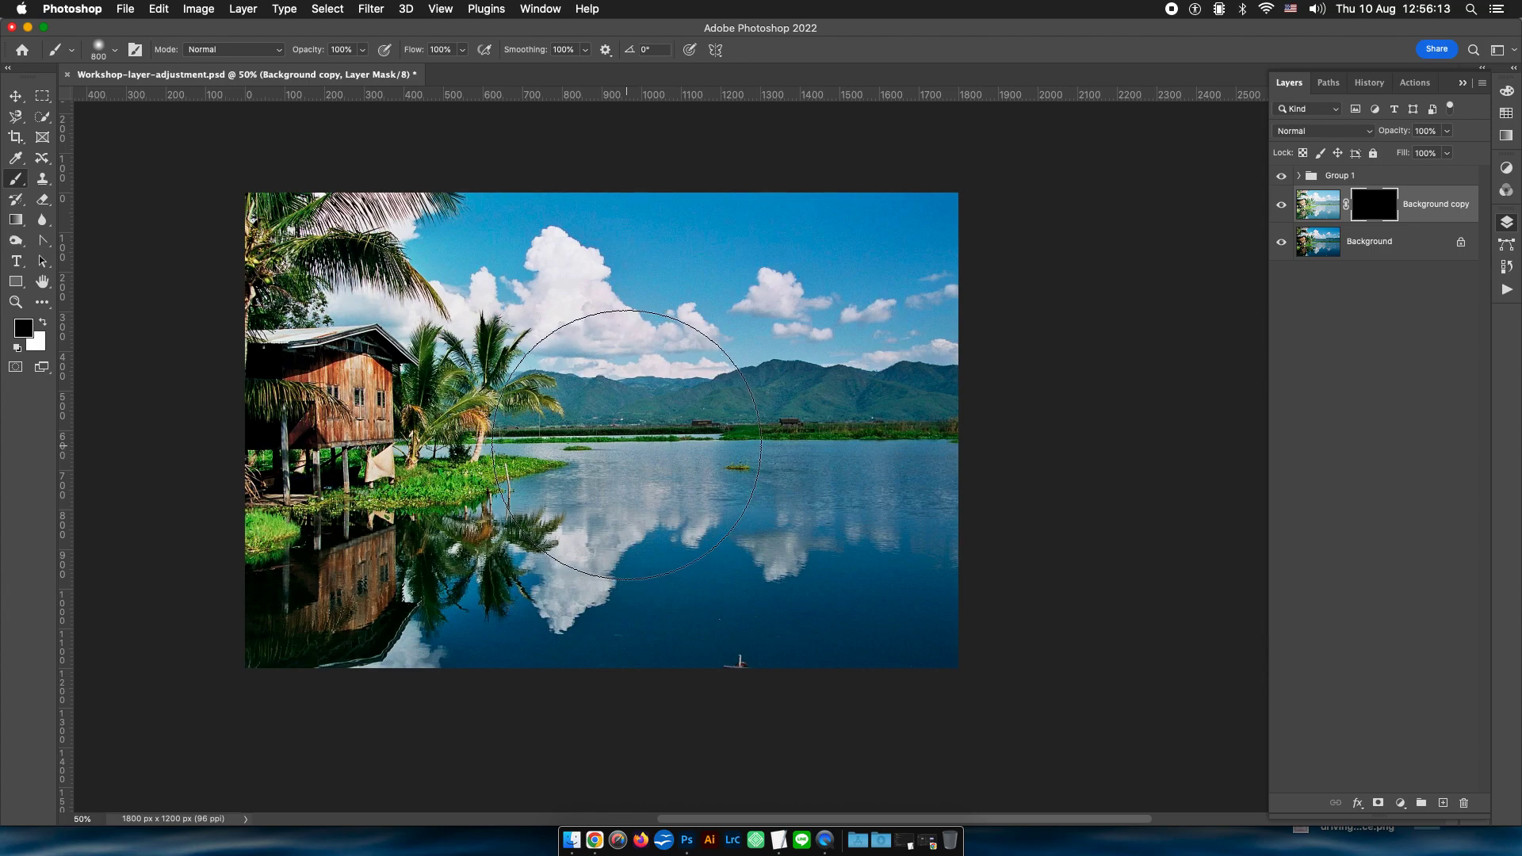
key(x)
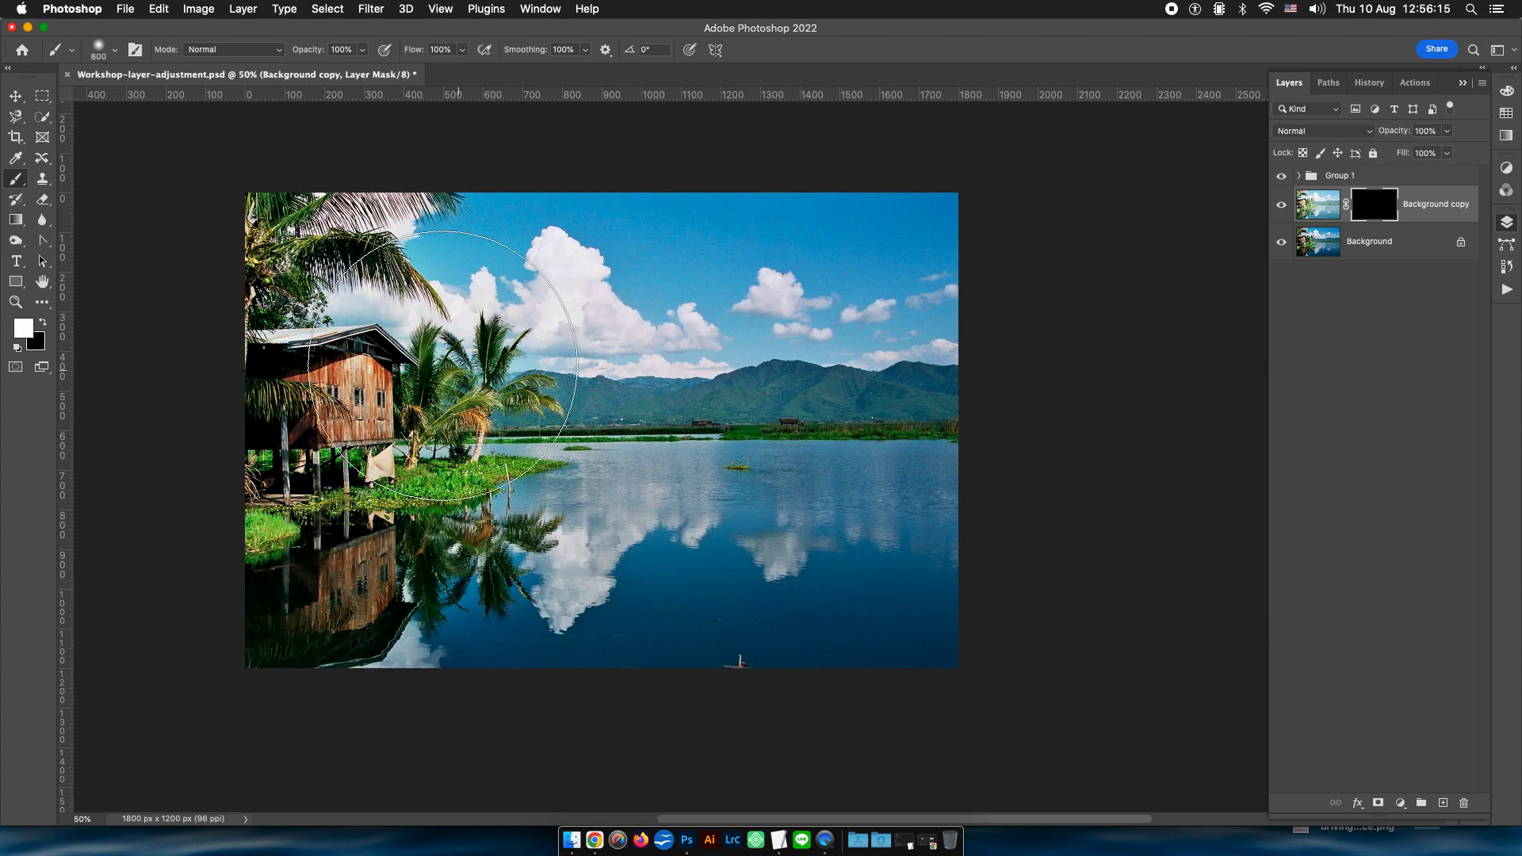
drag(384, 571, 980, 606)
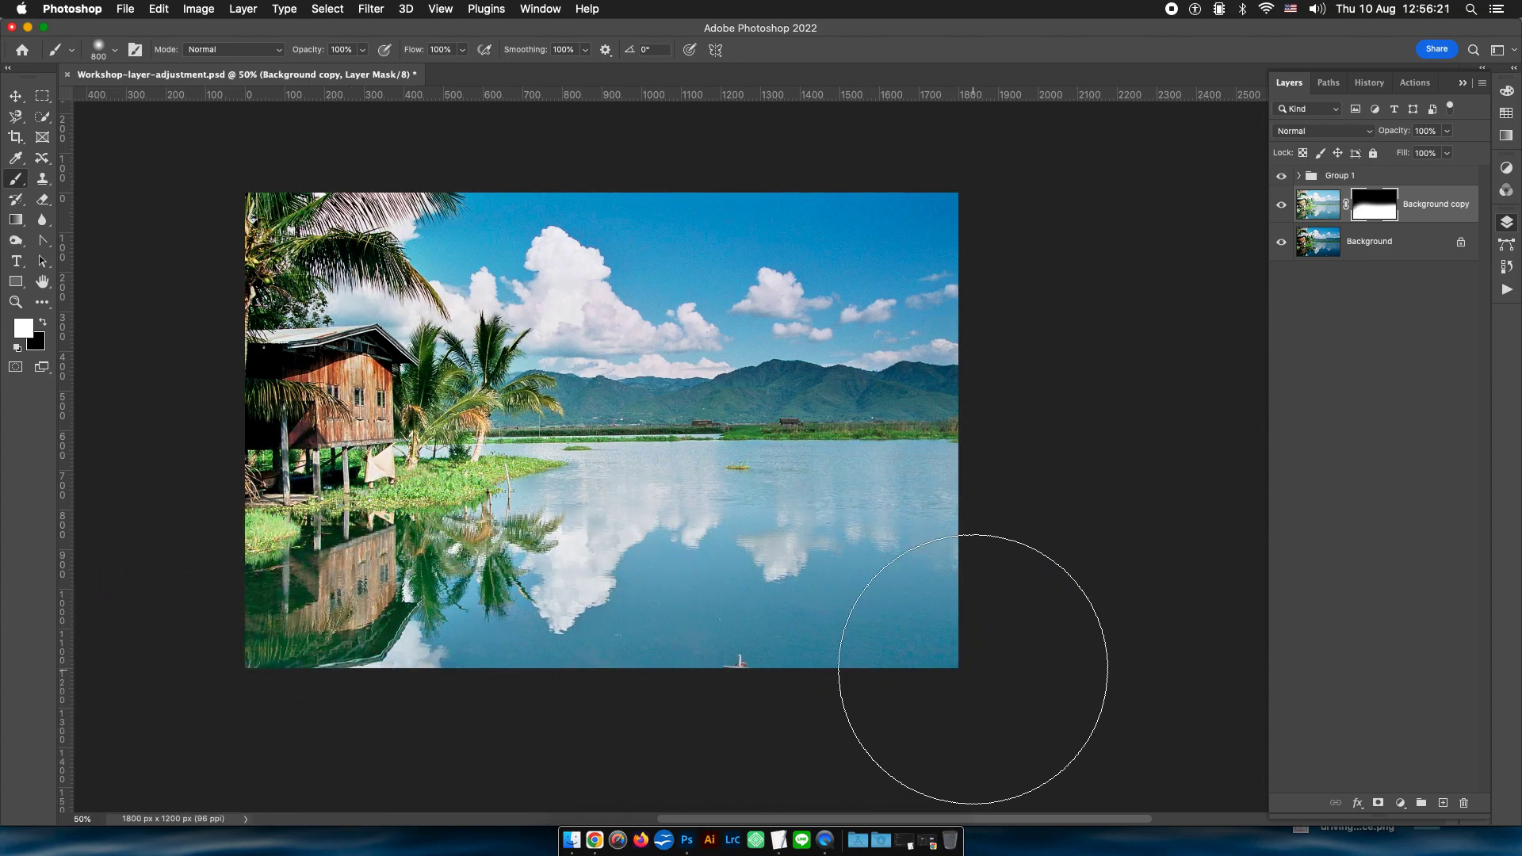
Hide the Background copy layer, then delete it along with its mask.
click(1280, 206)
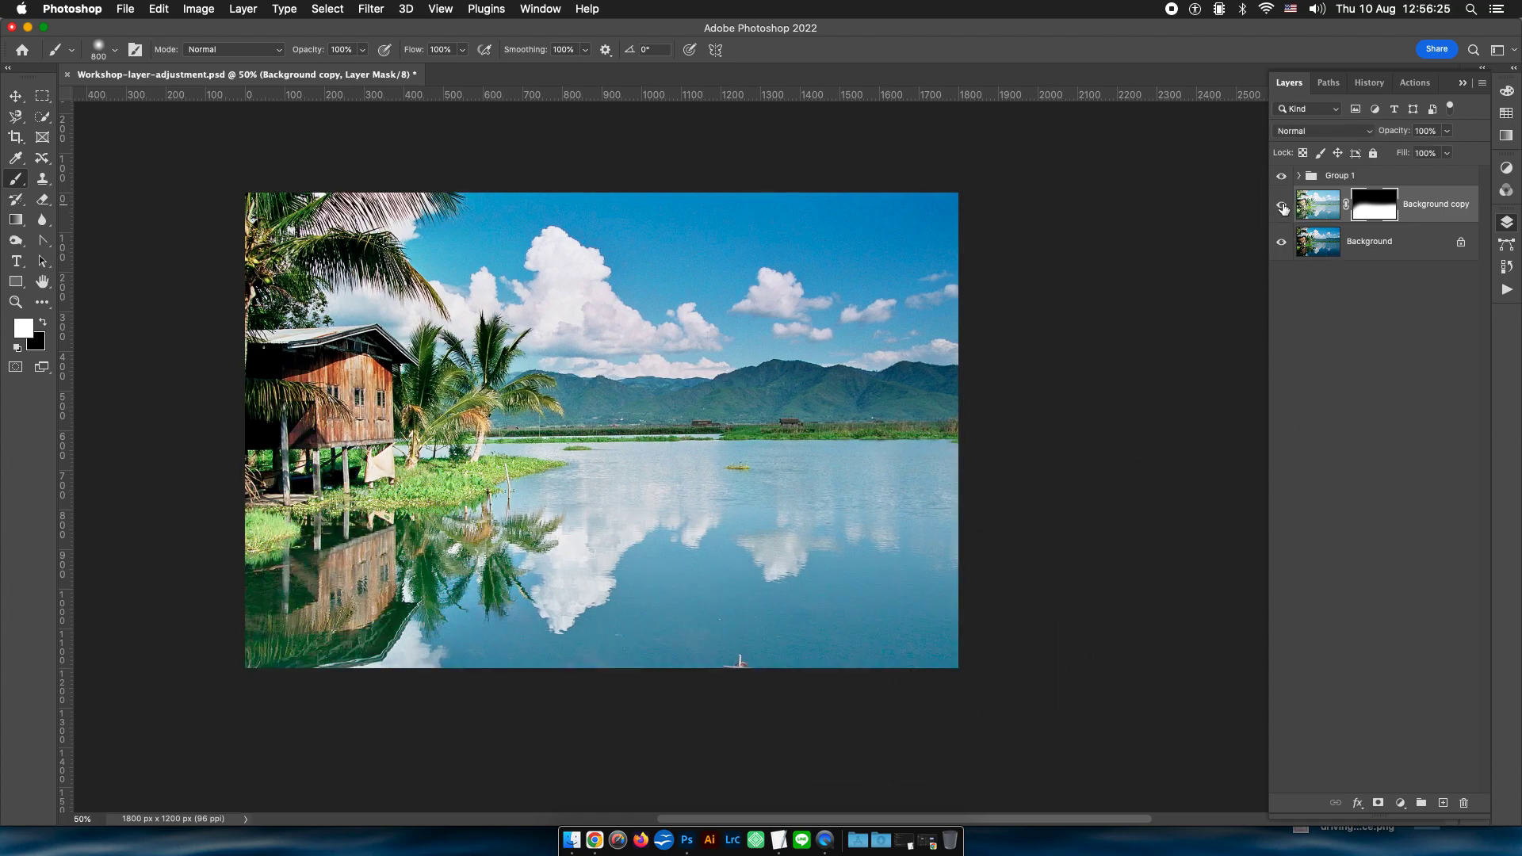
click(1282, 207)
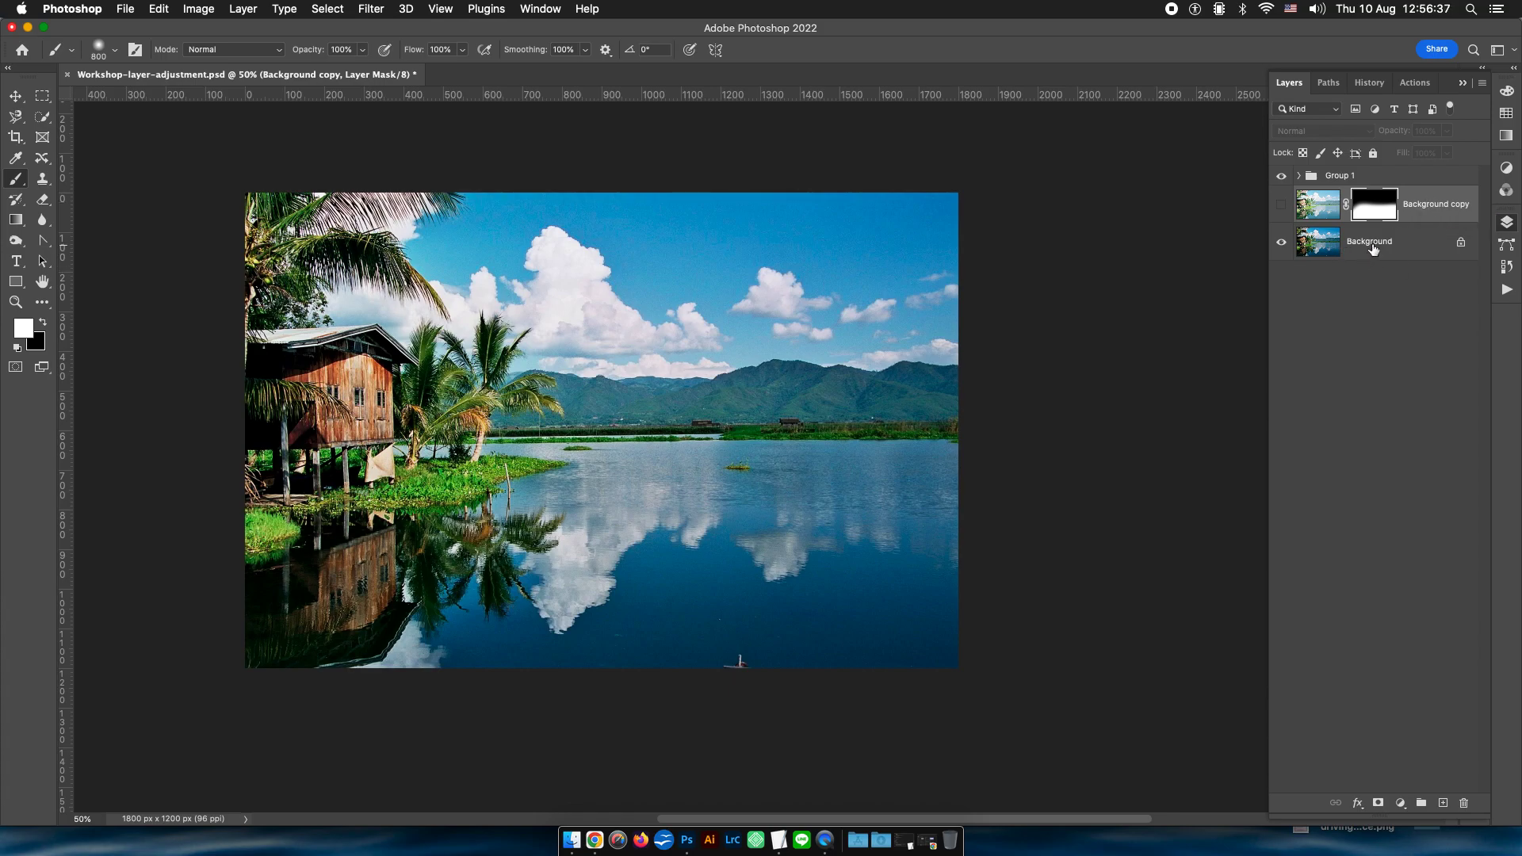
drag(1430, 216, 1464, 803)
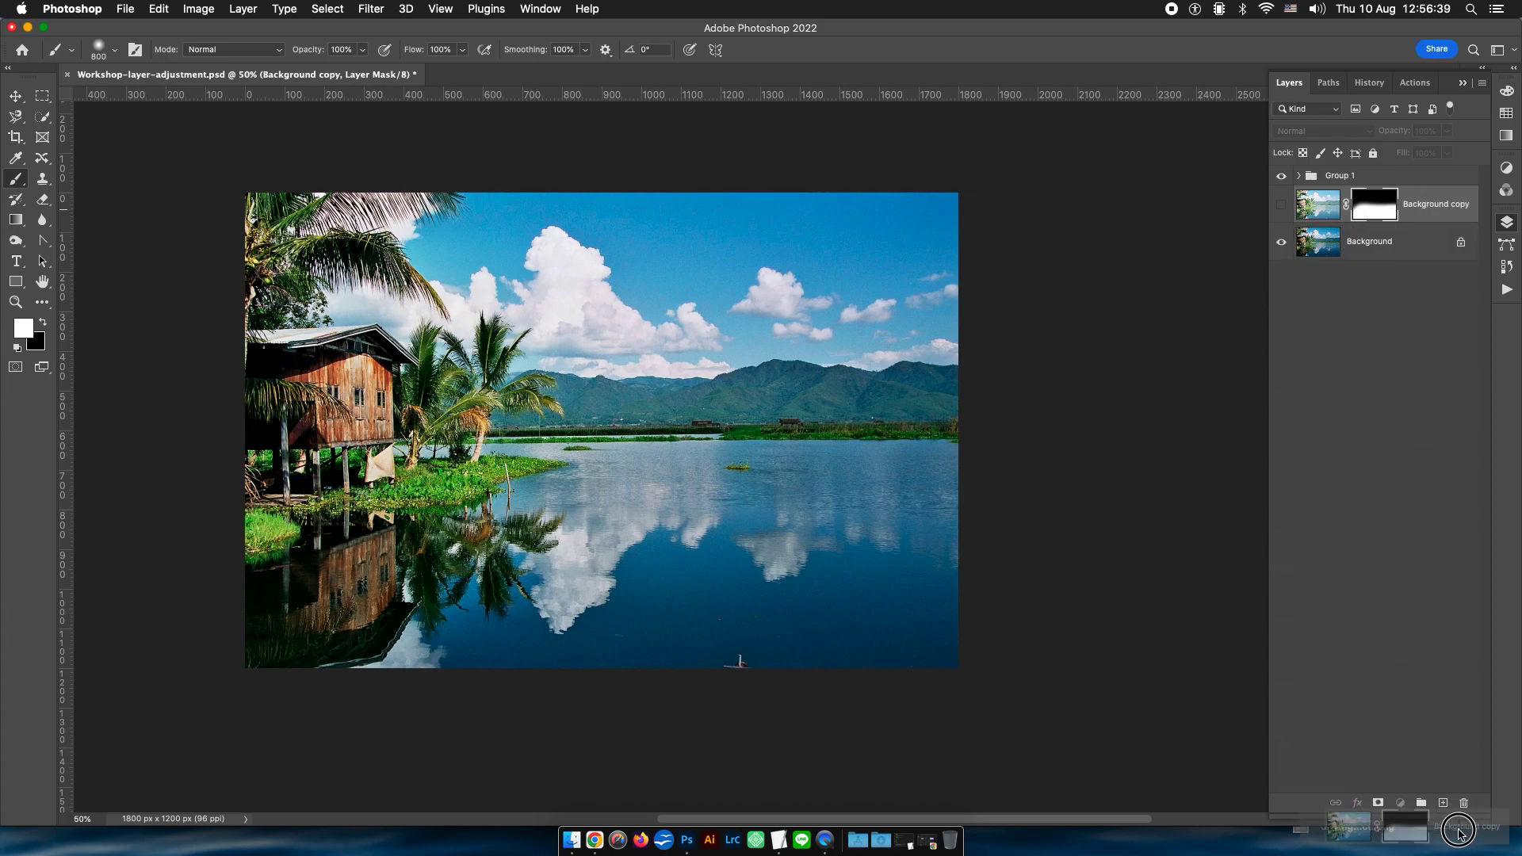
Add a black Solid Color fill layer covering the photo.
click(1400, 804)
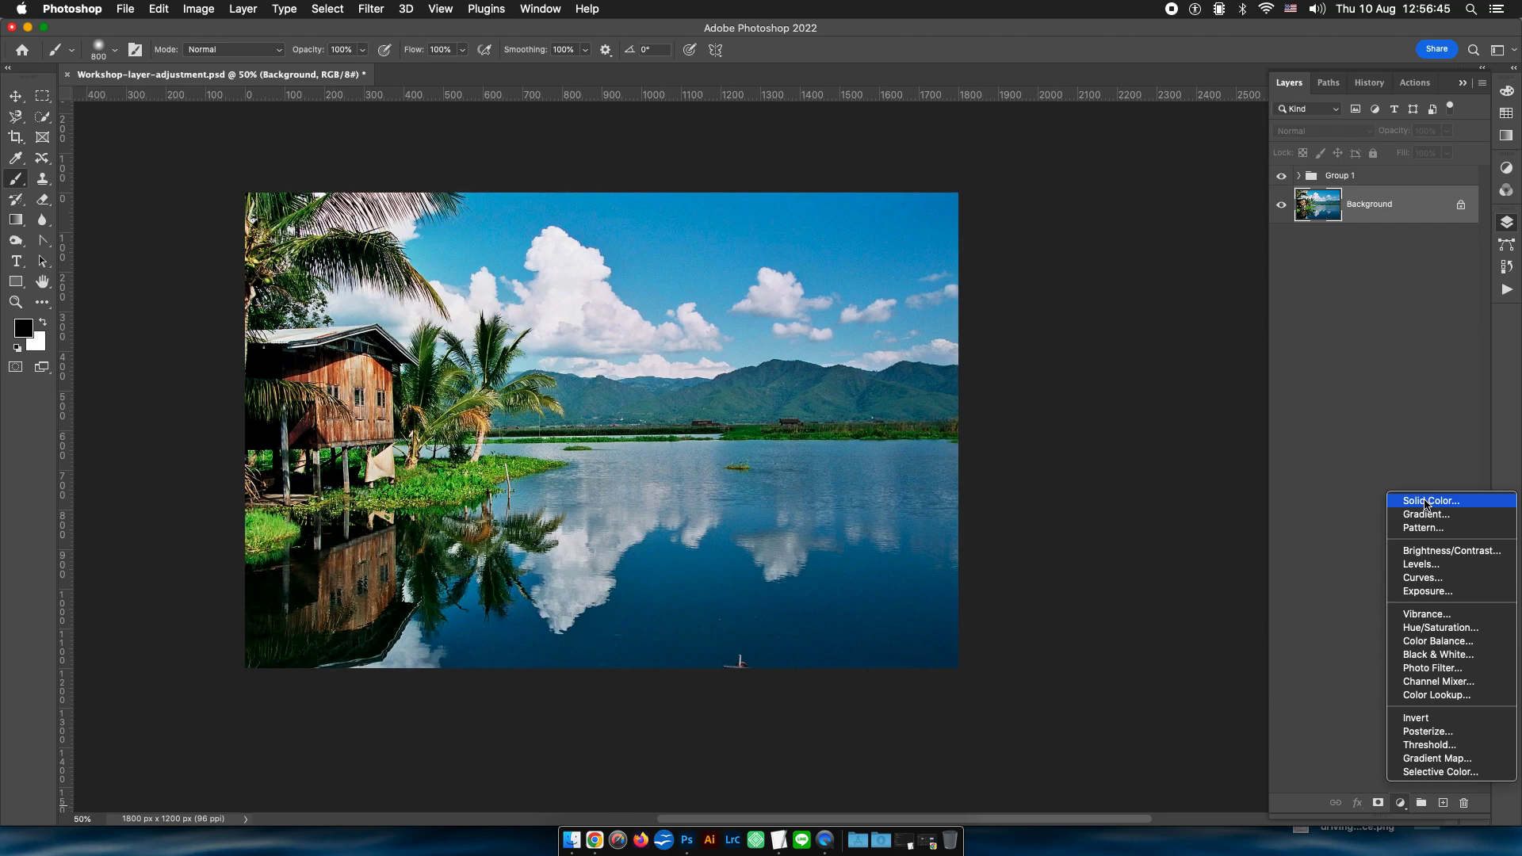
click(1429, 501)
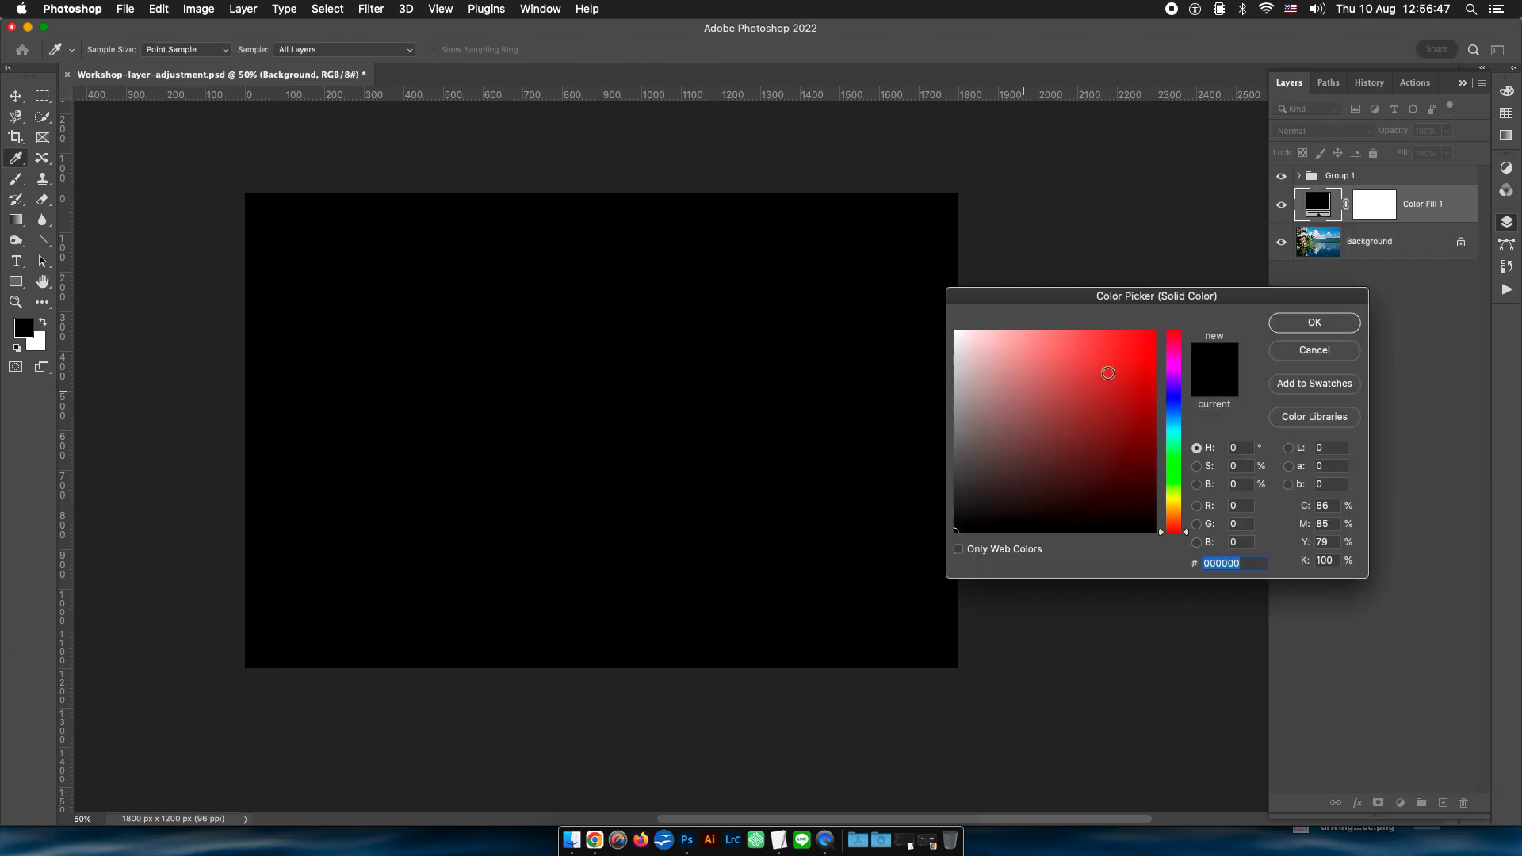
click(1293, 327)
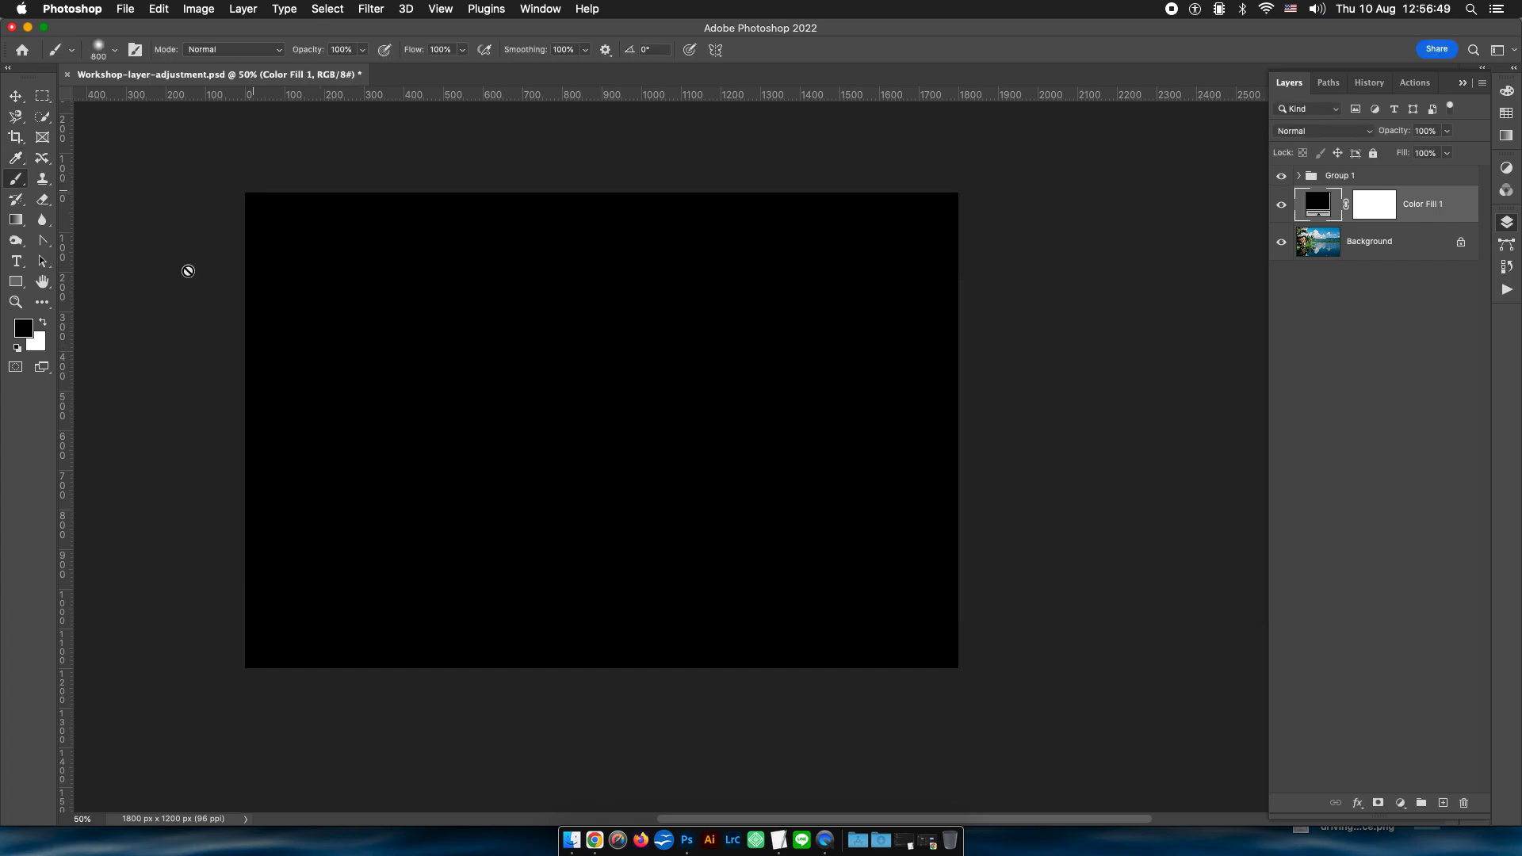
Reveal a rectangle of the photo near the upper left through the Color Fill 1 mask.
click(35, 98)
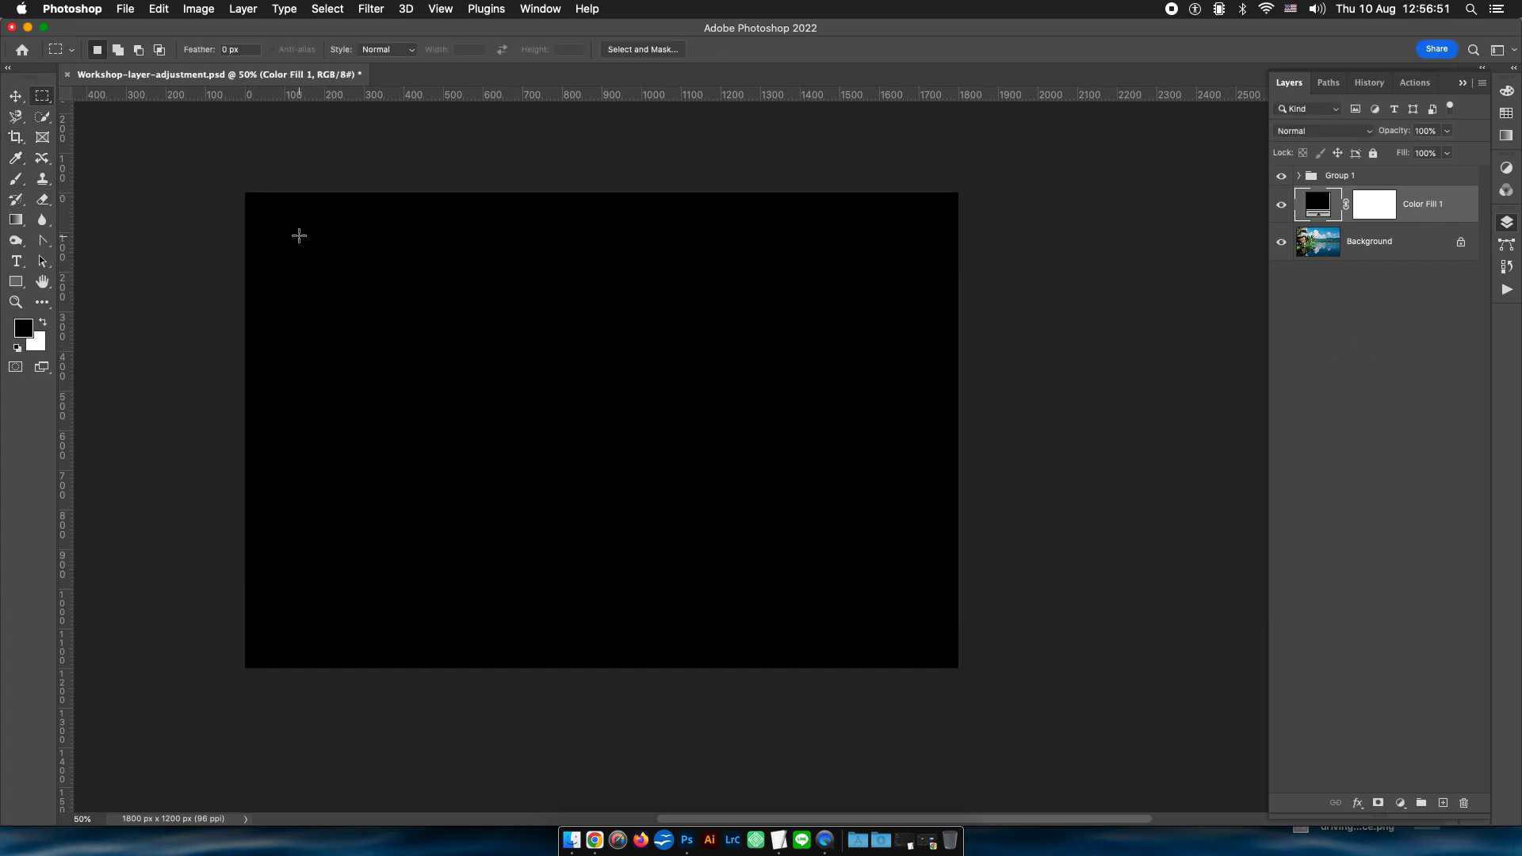
drag(302, 233, 483, 394)
click(1386, 213)
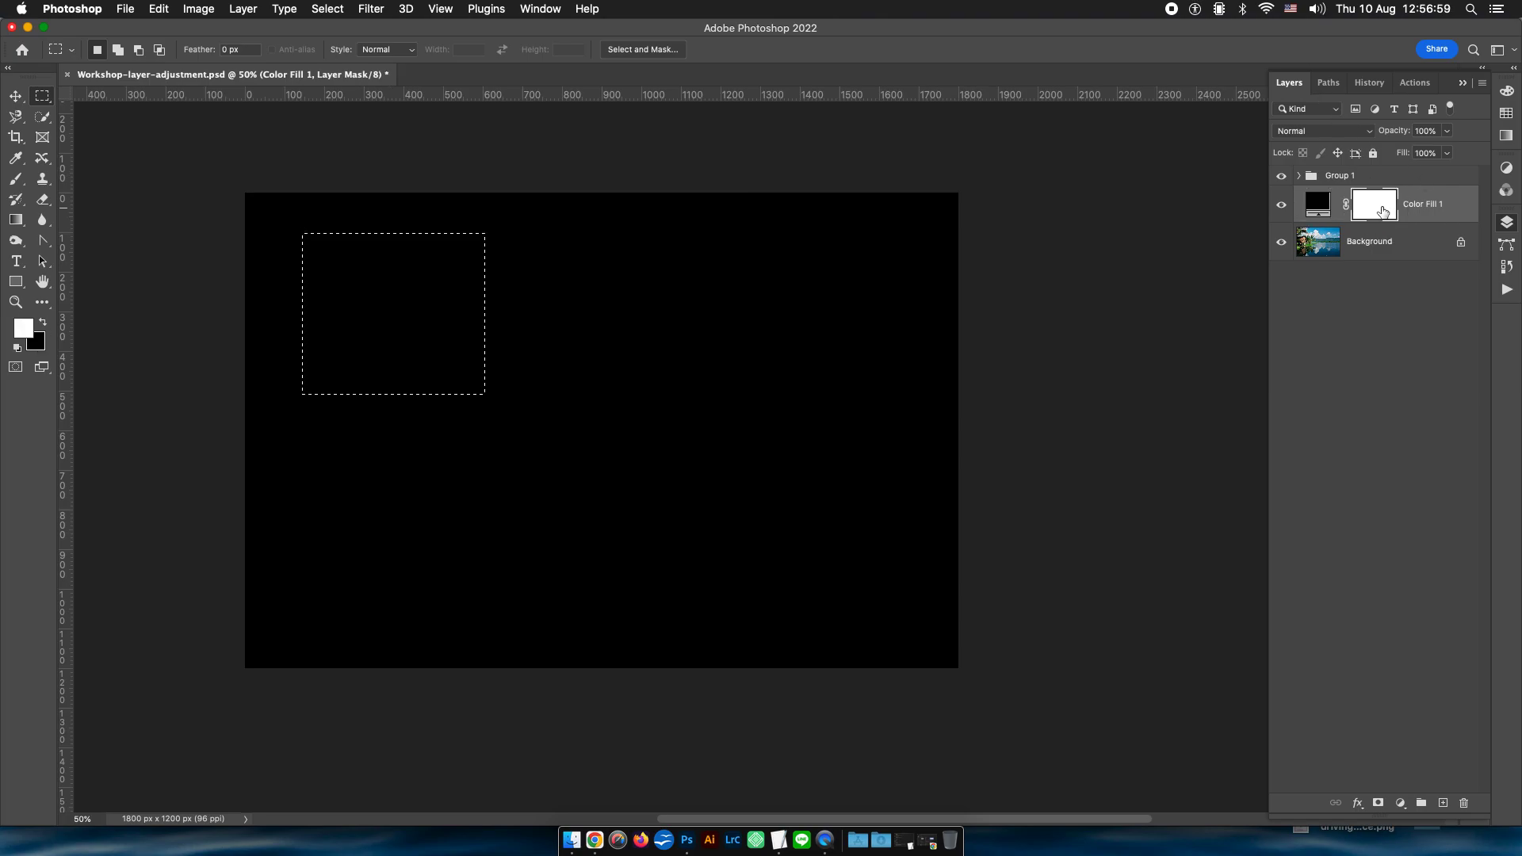
key(x)
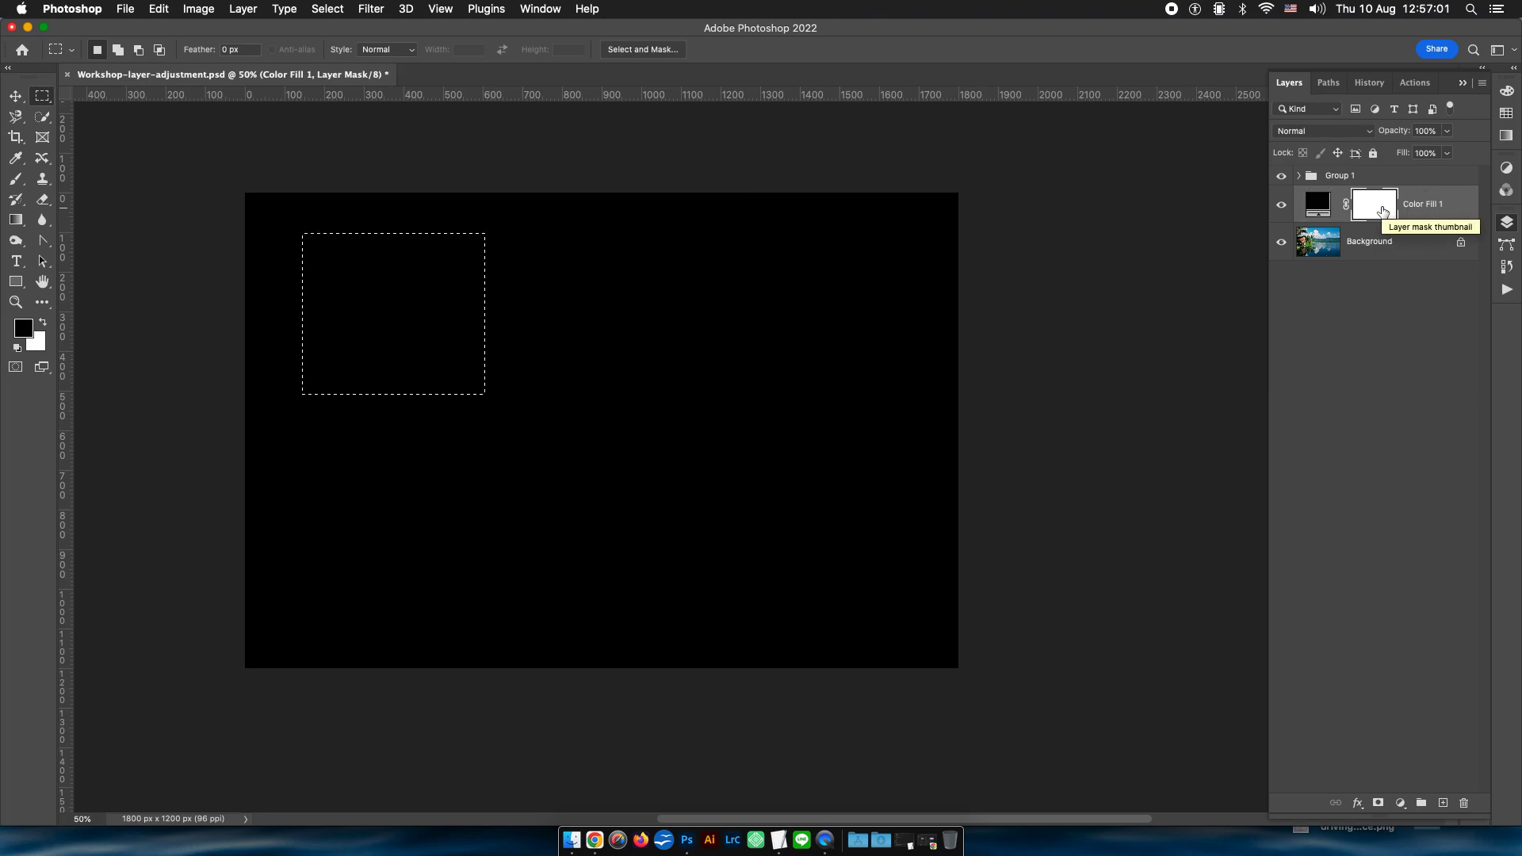
key(alt+BackSpace)
click(671, 175)
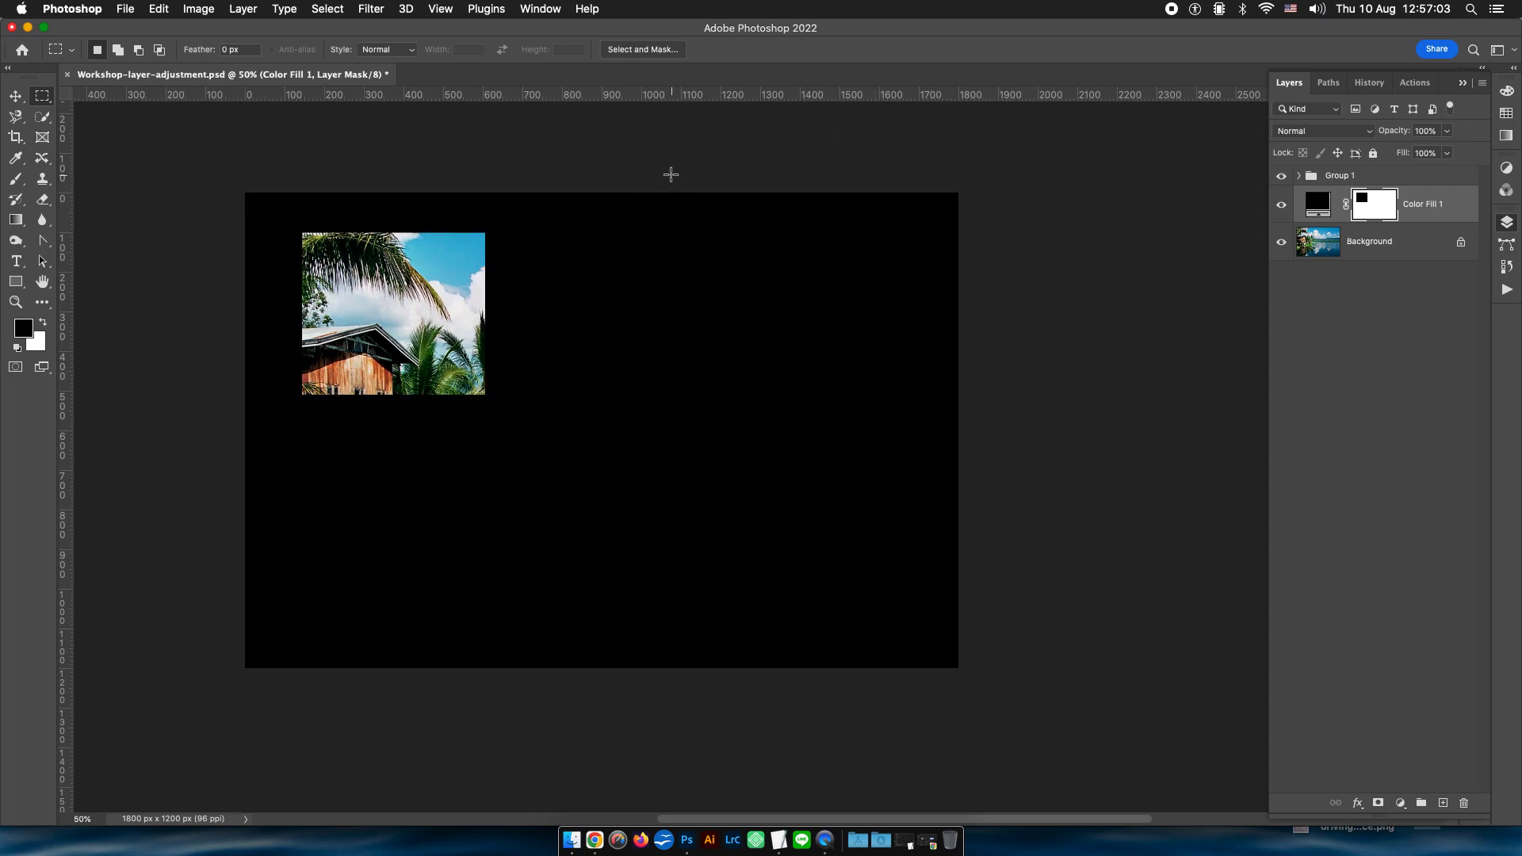
key(b)
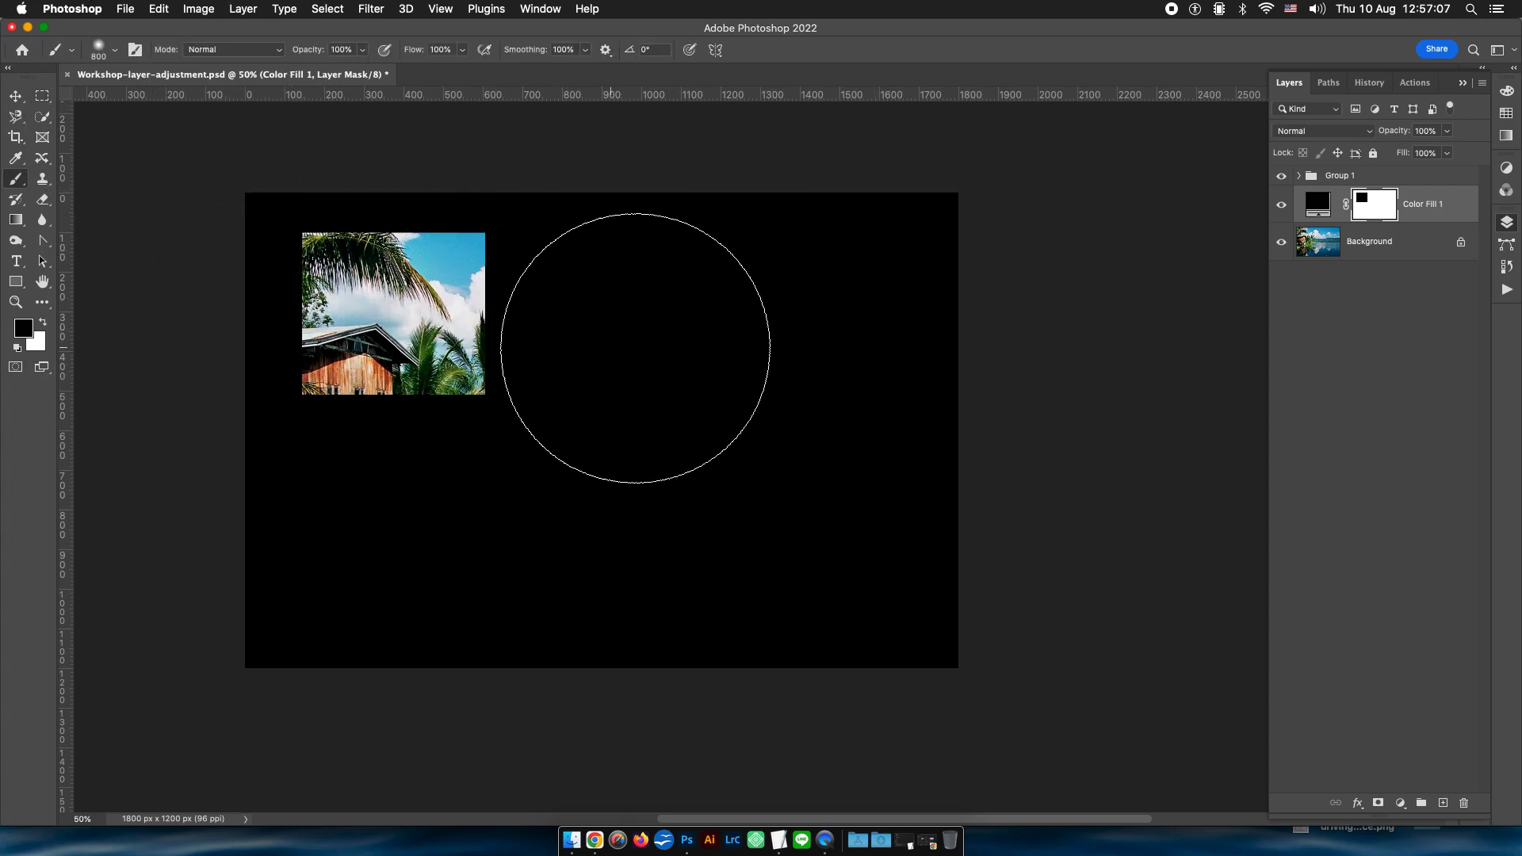
Try revealing the sky and mountains on the Color Fill 1 mask, then cover them again.
mouse_move(605, 289)
mouse_down()
mouse_move(832, 299)
mouse_move(599, 315)
mouse_move(425, 244)
mouse_move(839, 272)
mouse_move(590, 263)
mouse_move(673, 459)
mouse_move(680, 306)
mouse_move(673, 425)
mouse_move(861, 329)
mouse_up()
key(x)
key(x)
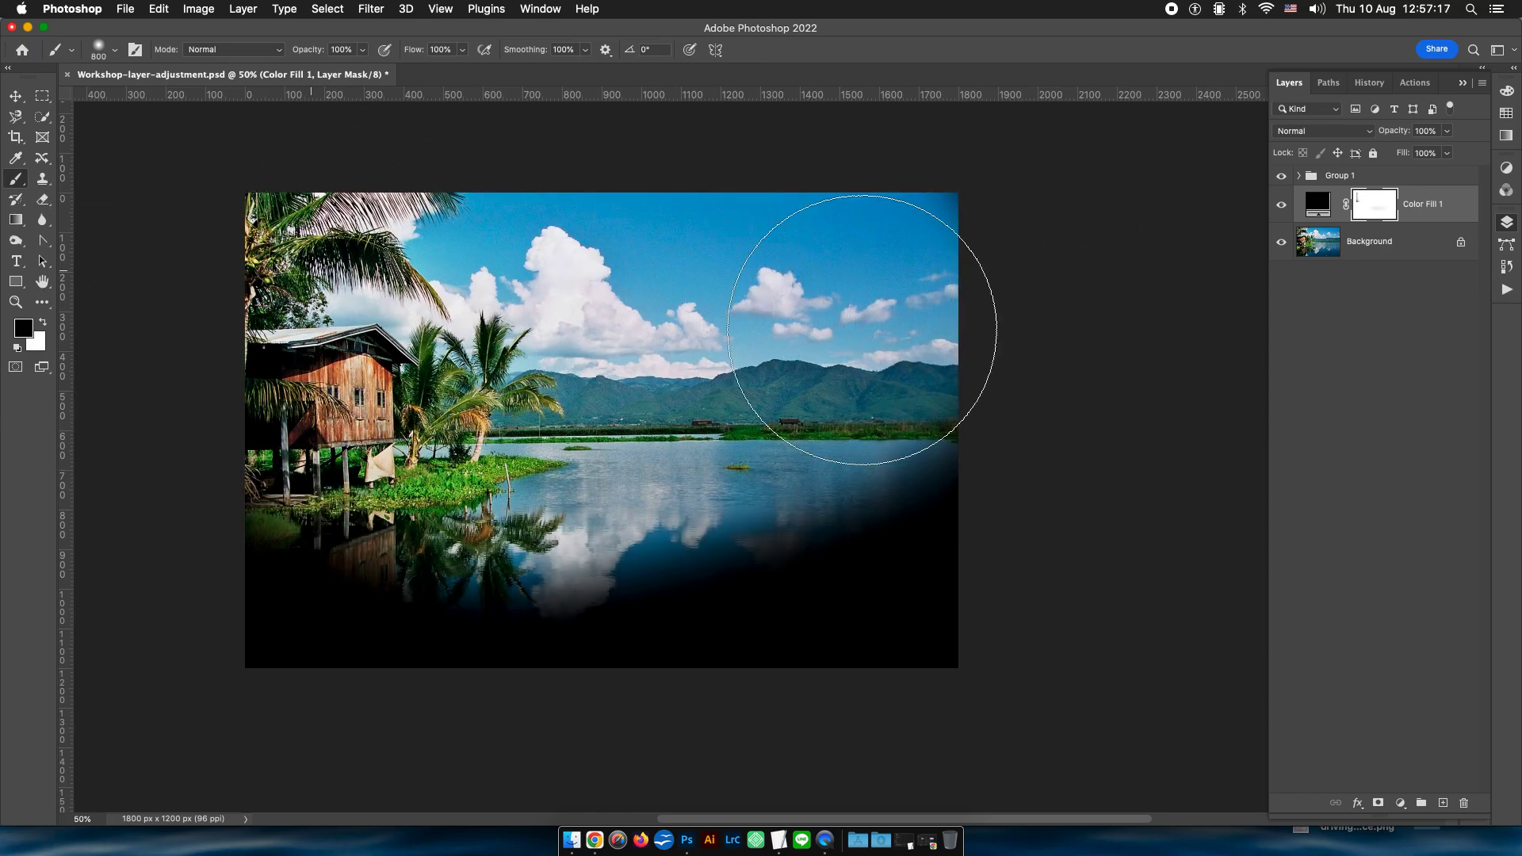
key(x)
mouse_move(627, 309)
mouse_down()
mouse_move(697, 278)
mouse_move(168, 274)
mouse_move(363, 455)
mouse_move(713, 459)
mouse_move(951, 176)
mouse_move(738, 201)
mouse_up()
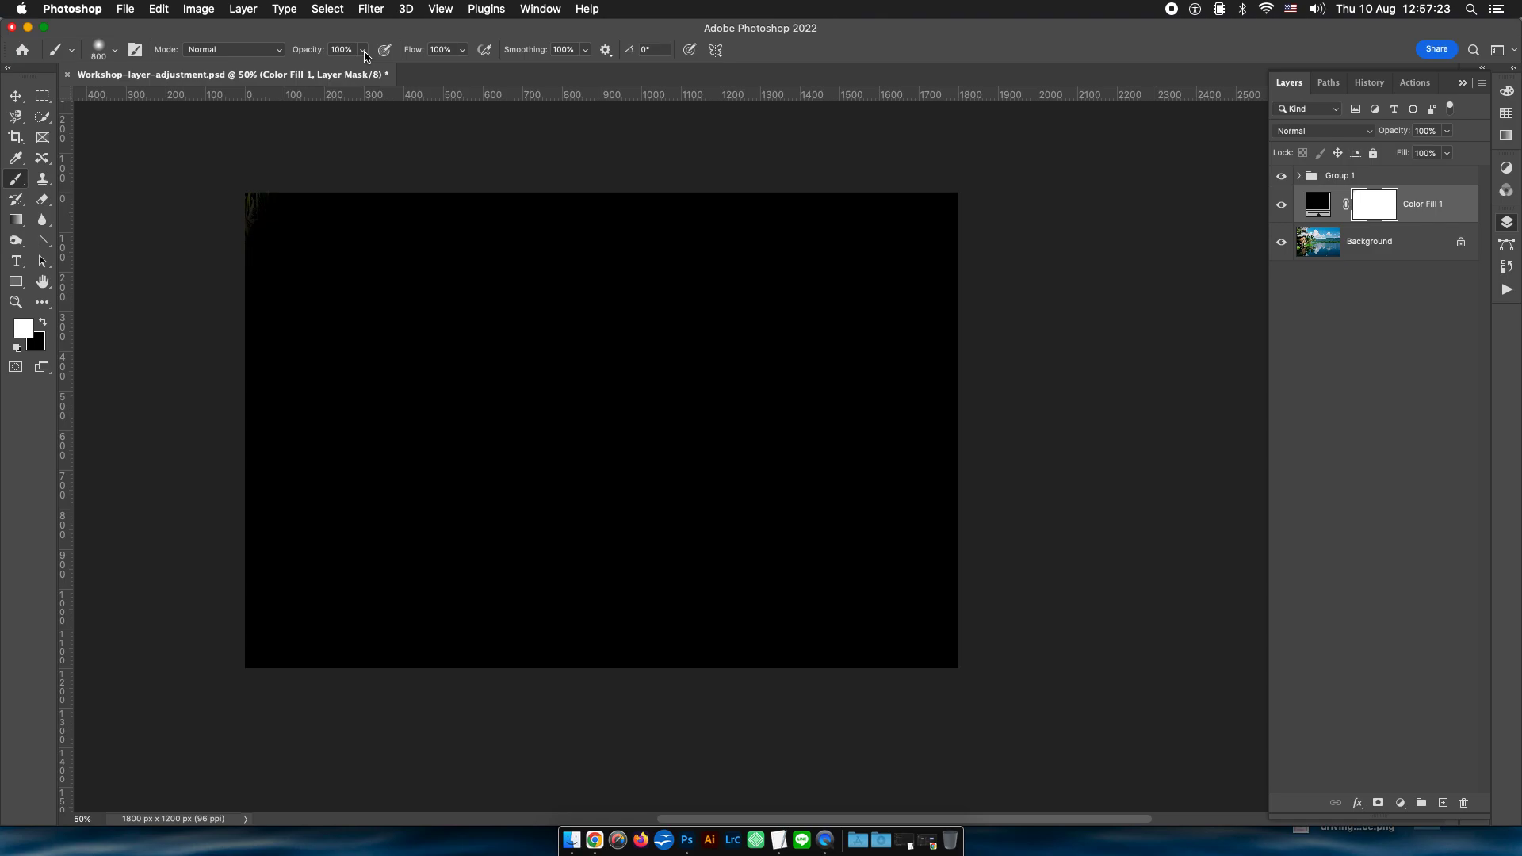
With brush flow 25% and opacity 61%, reveal the lake, sky and mountains.
drag(466, 53, 411, 74)
mouse_move(362, 52)
mouse_down()
mouse_move(311, 72)
mouse_move(336, 74)
mouse_up()
key(x)
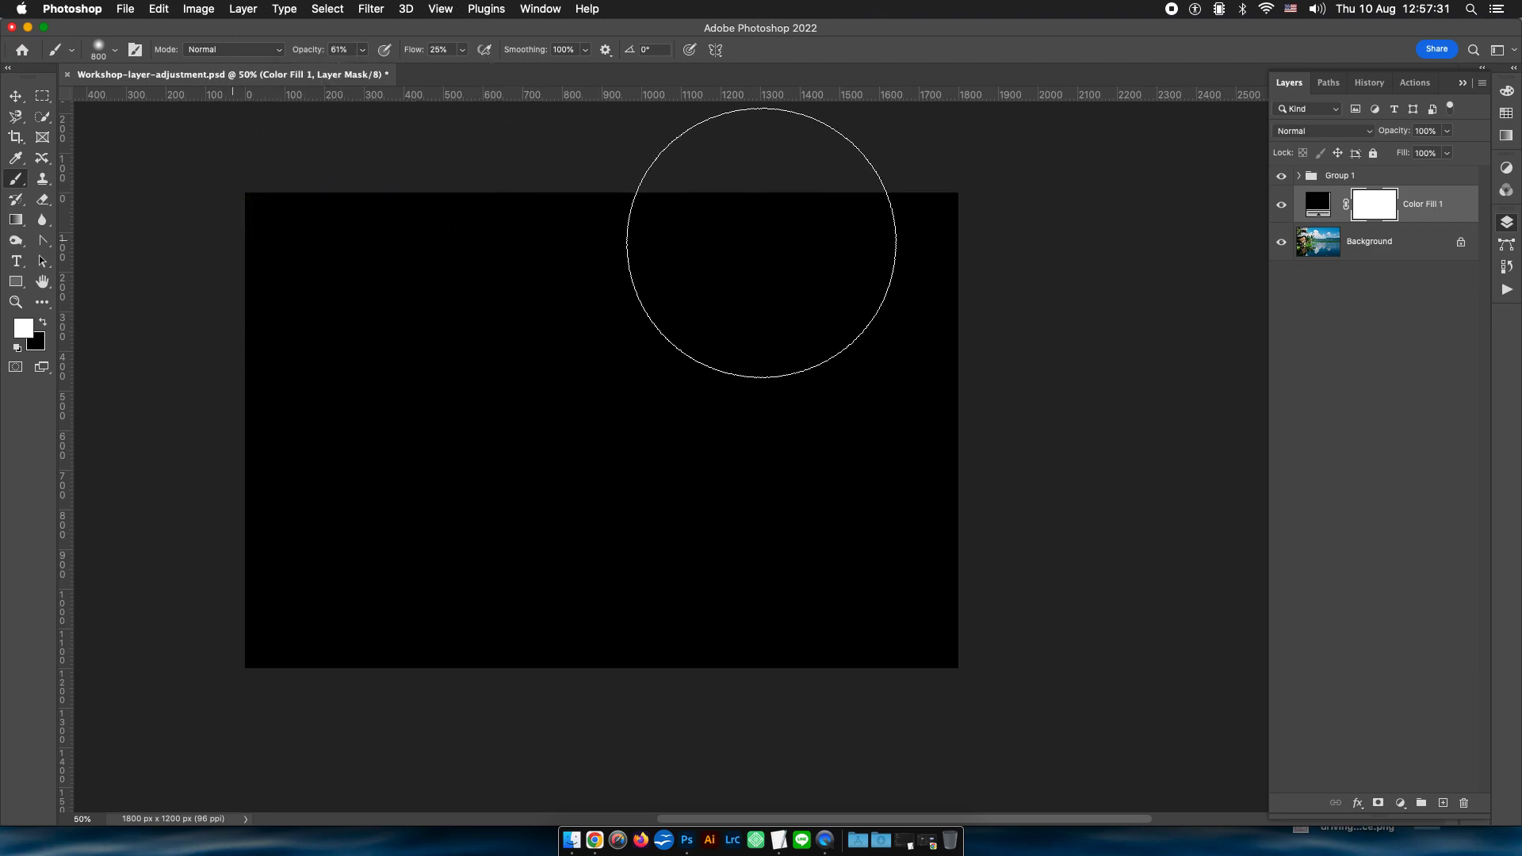
mouse_move(621, 282)
mouse_down()
mouse_move(299, 248)
mouse_move(806, 249)
mouse_move(693, 354)
mouse_move(232, 386)
mouse_move(927, 357)
mouse_move(299, 299)
mouse_move(985, 292)
mouse_up()
mouse_move(849, 254)
mouse_down()
mouse_move(187, 238)
mouse_move(962, 259)
mouse_move(254, 255)
mouse_move(272, 323)
mouse_move(288, 330)
mouse_move(747, 401)
mouse_move(890, 384)
mouse_move(306, 417)
mouse_move(1256, 383)
mouse_up()
Delete Color Fill 1's painted layer mask and add a fresh blank mask.
right_click(1382, 210)
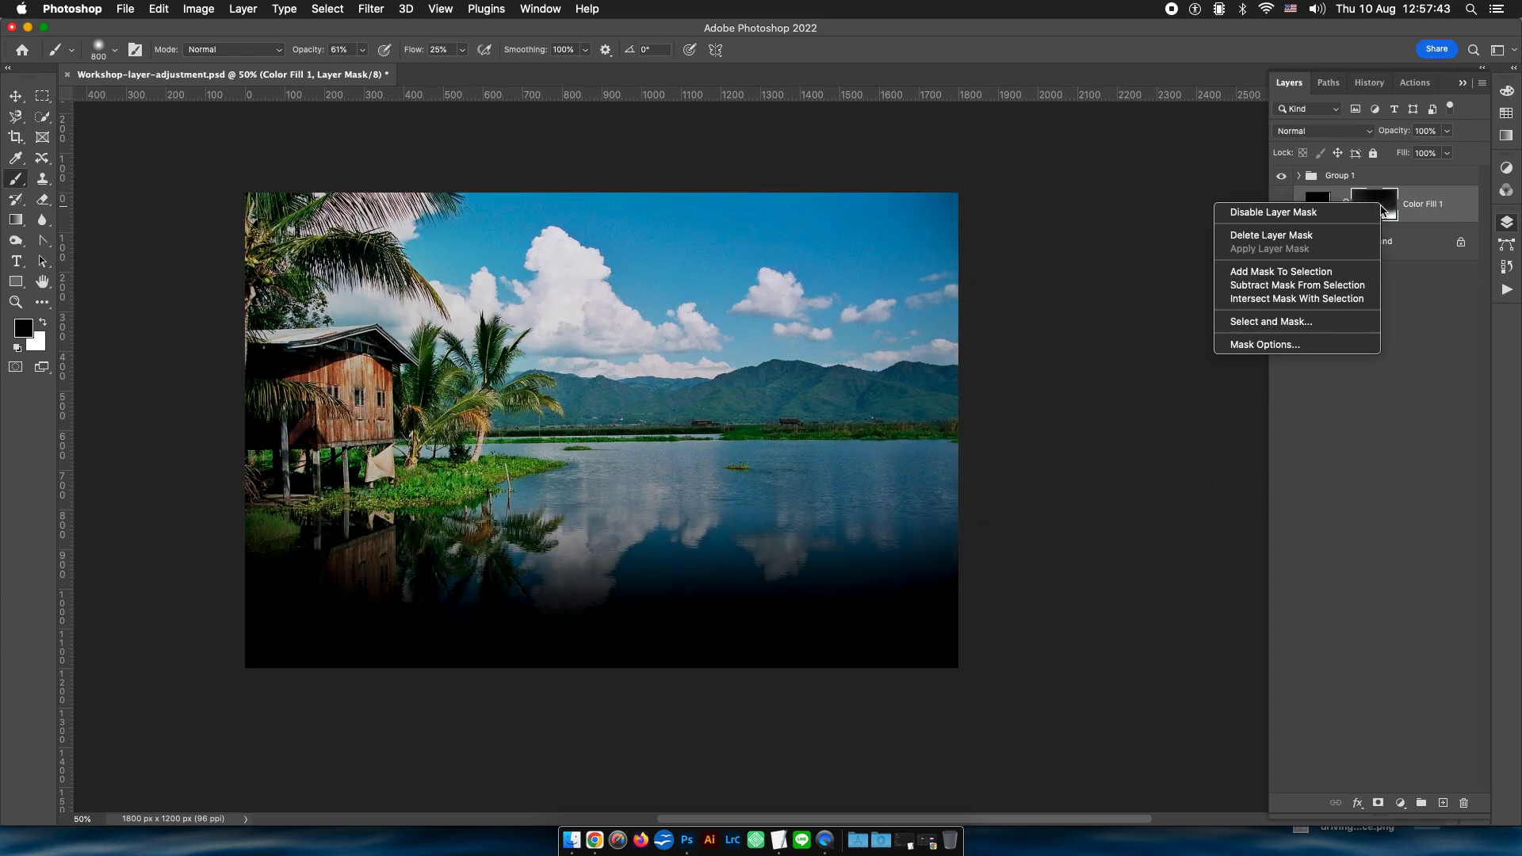
click(1316, 236)
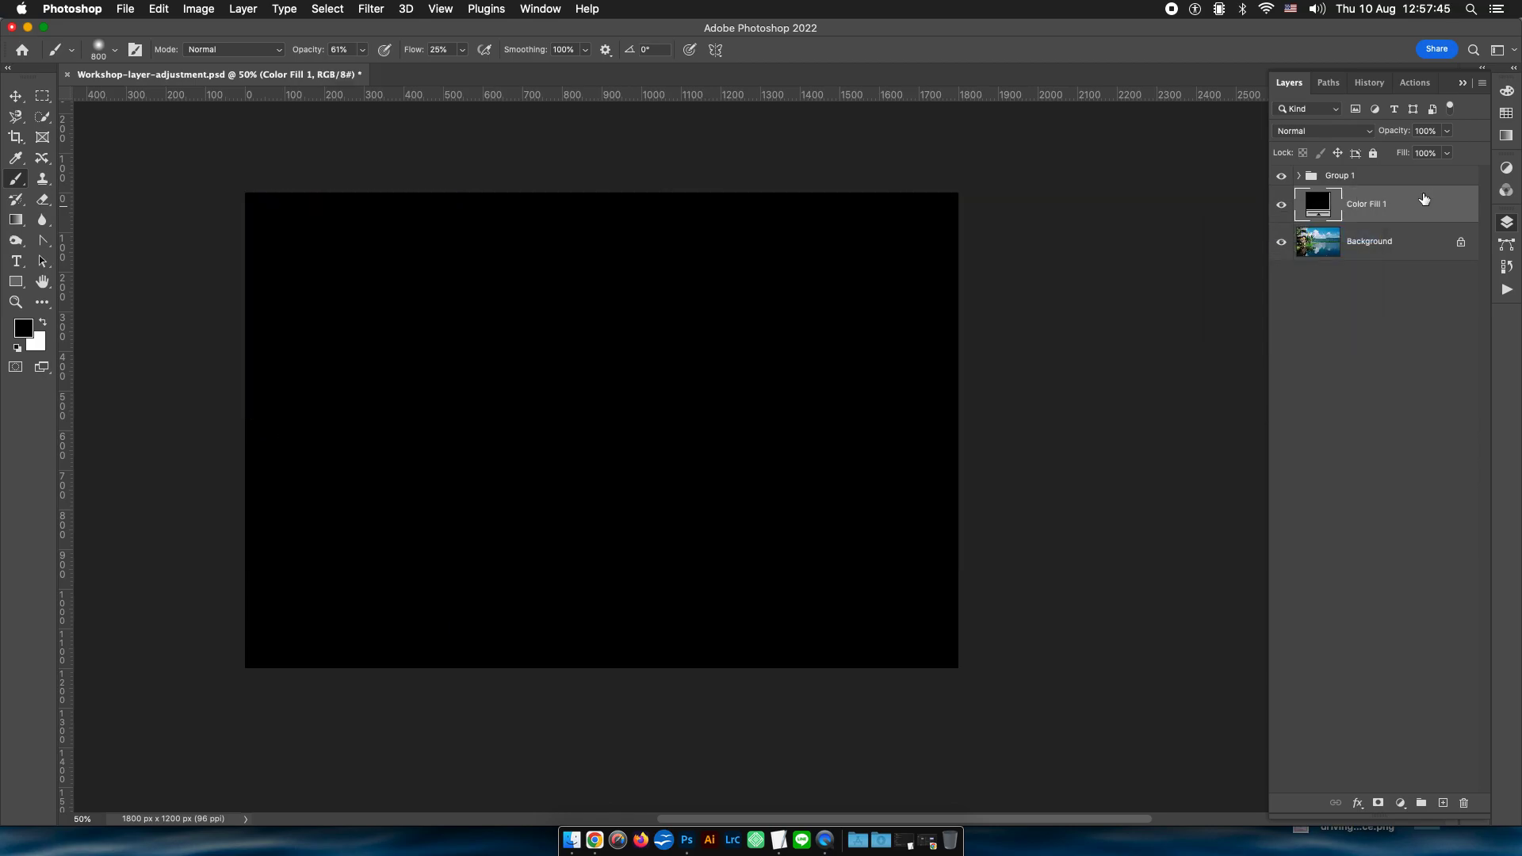
click(1380, 804)
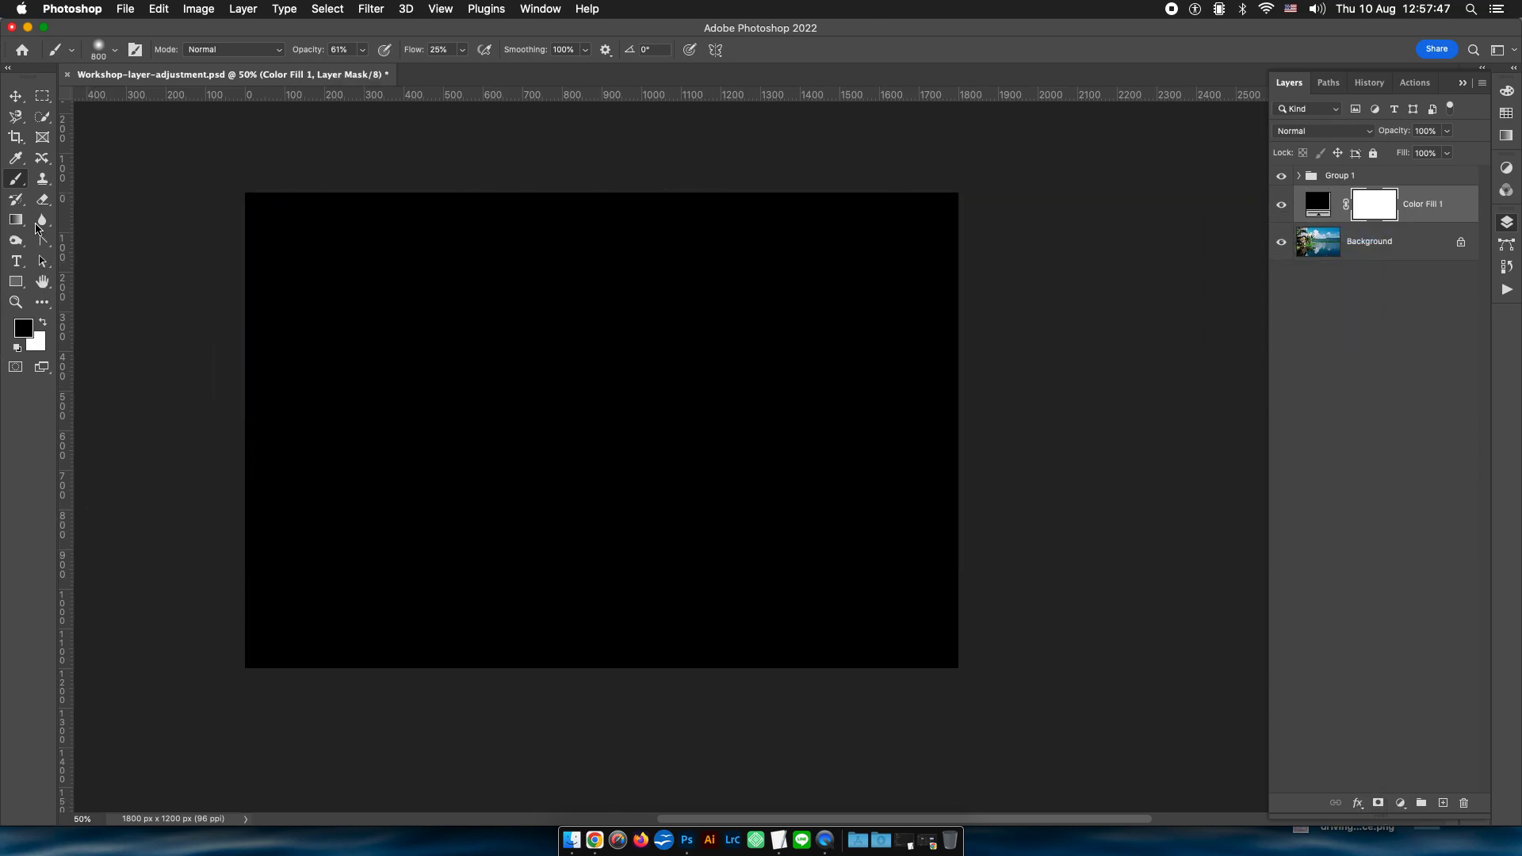
Try three vertical gradients on the new mask, undoing each one.
click(13, 230)
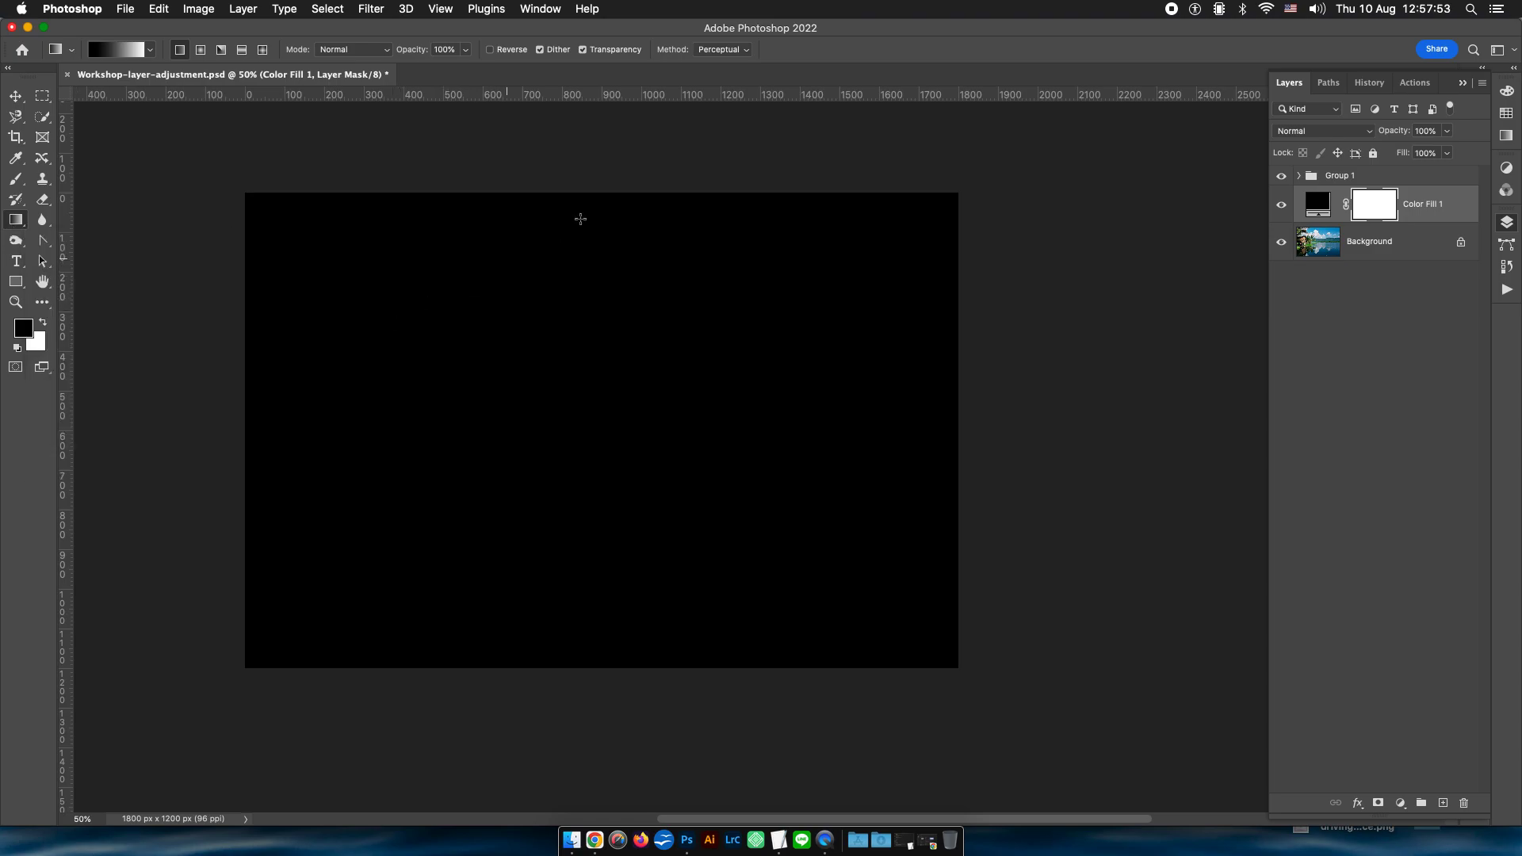
drag(594, 209, 628, 542)
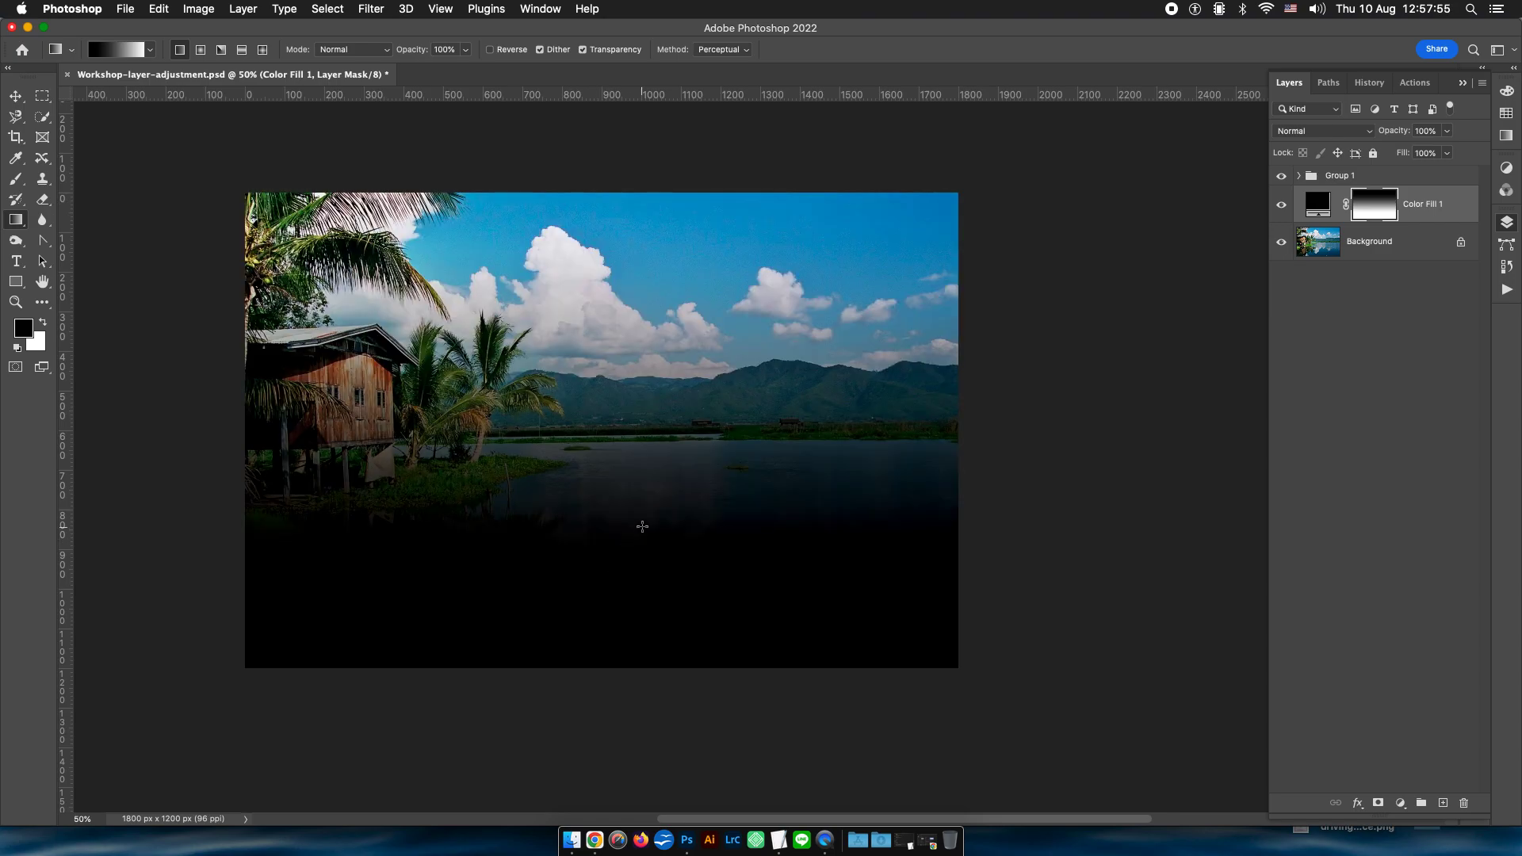
key(ctrl+z)
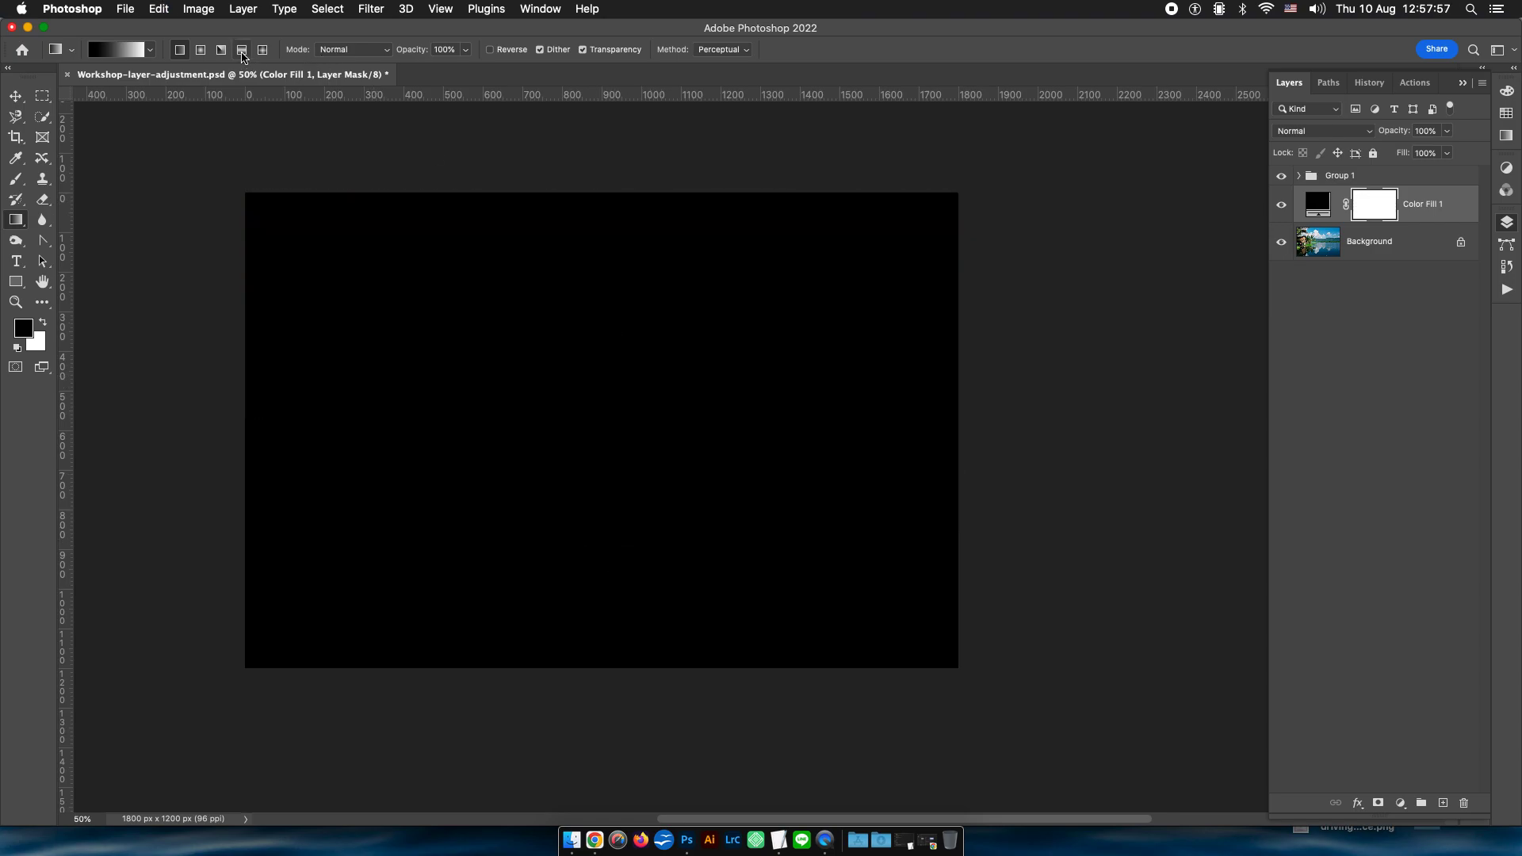
drag(562, 315, 565, 496)
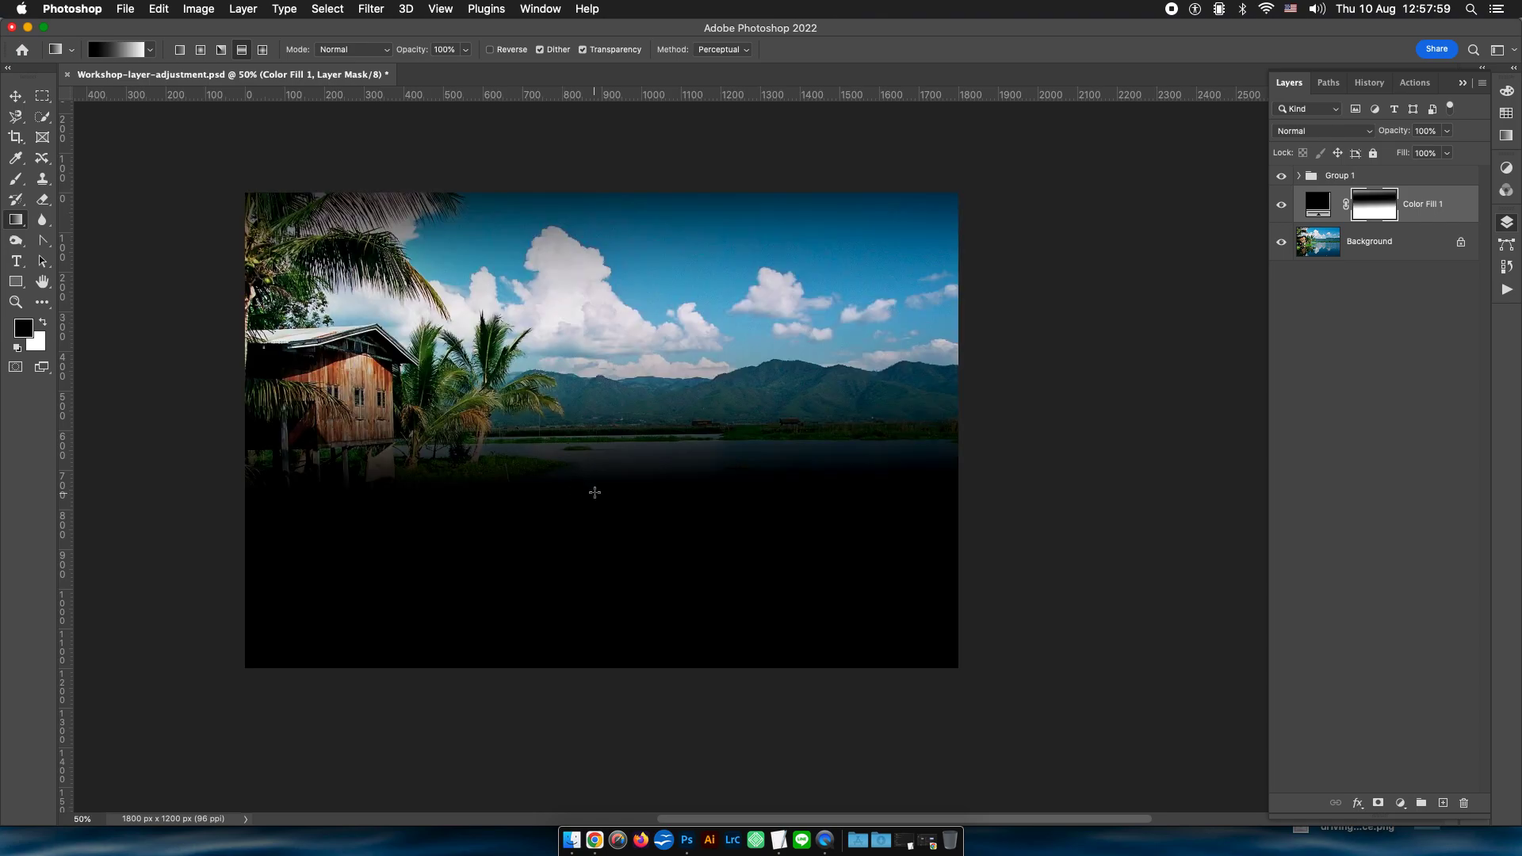
key(ctrl+z)
drag(570, 435, 572, 514)
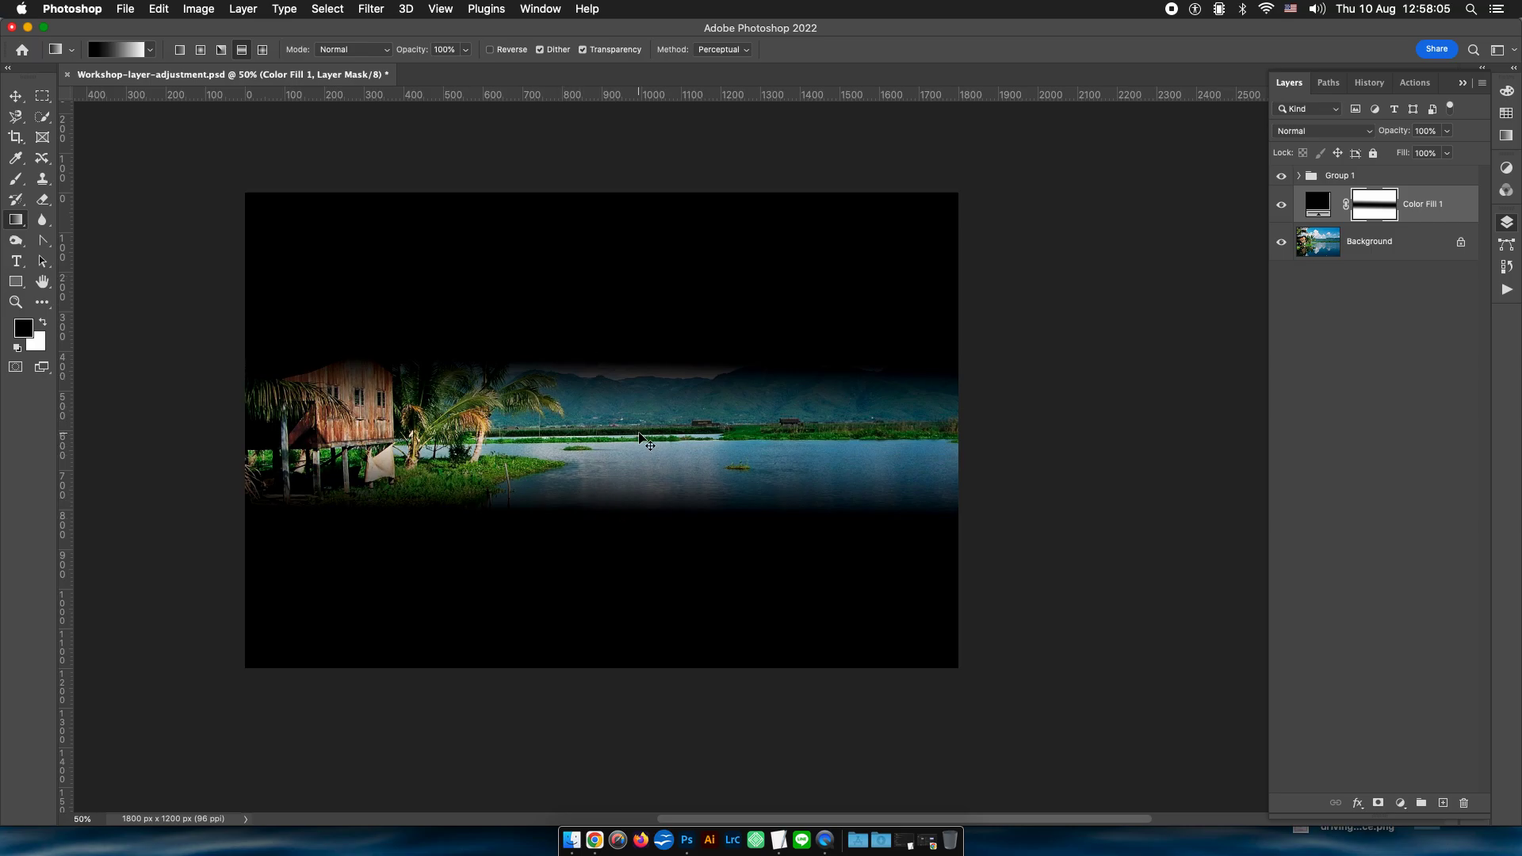
key(ctrl+z)
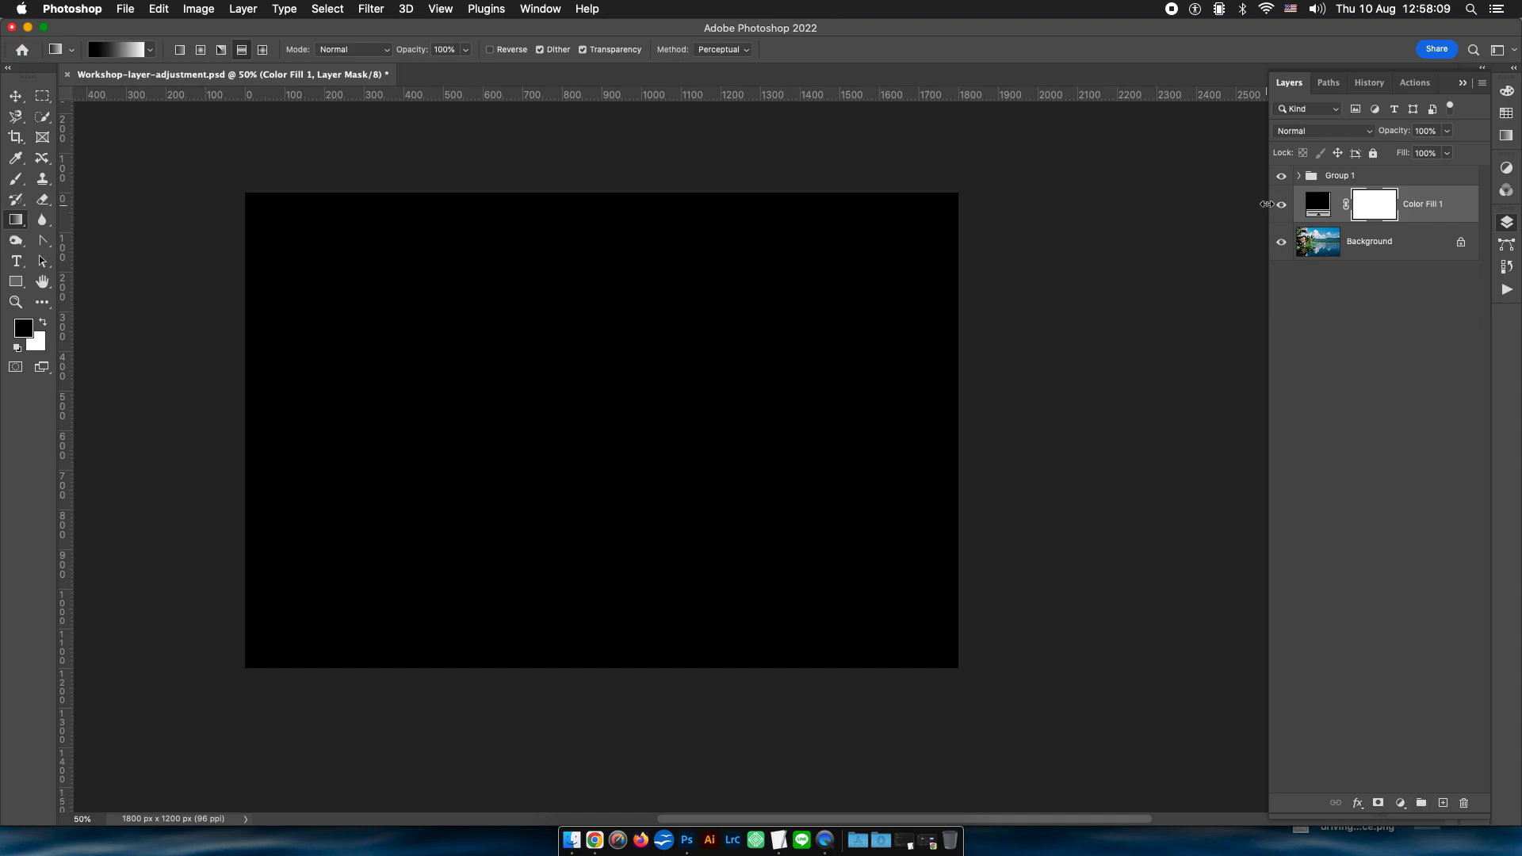
Hide Color Fill 1 and add a new Gradient fill layer.
click(1281, 205)
click(1402, 803)
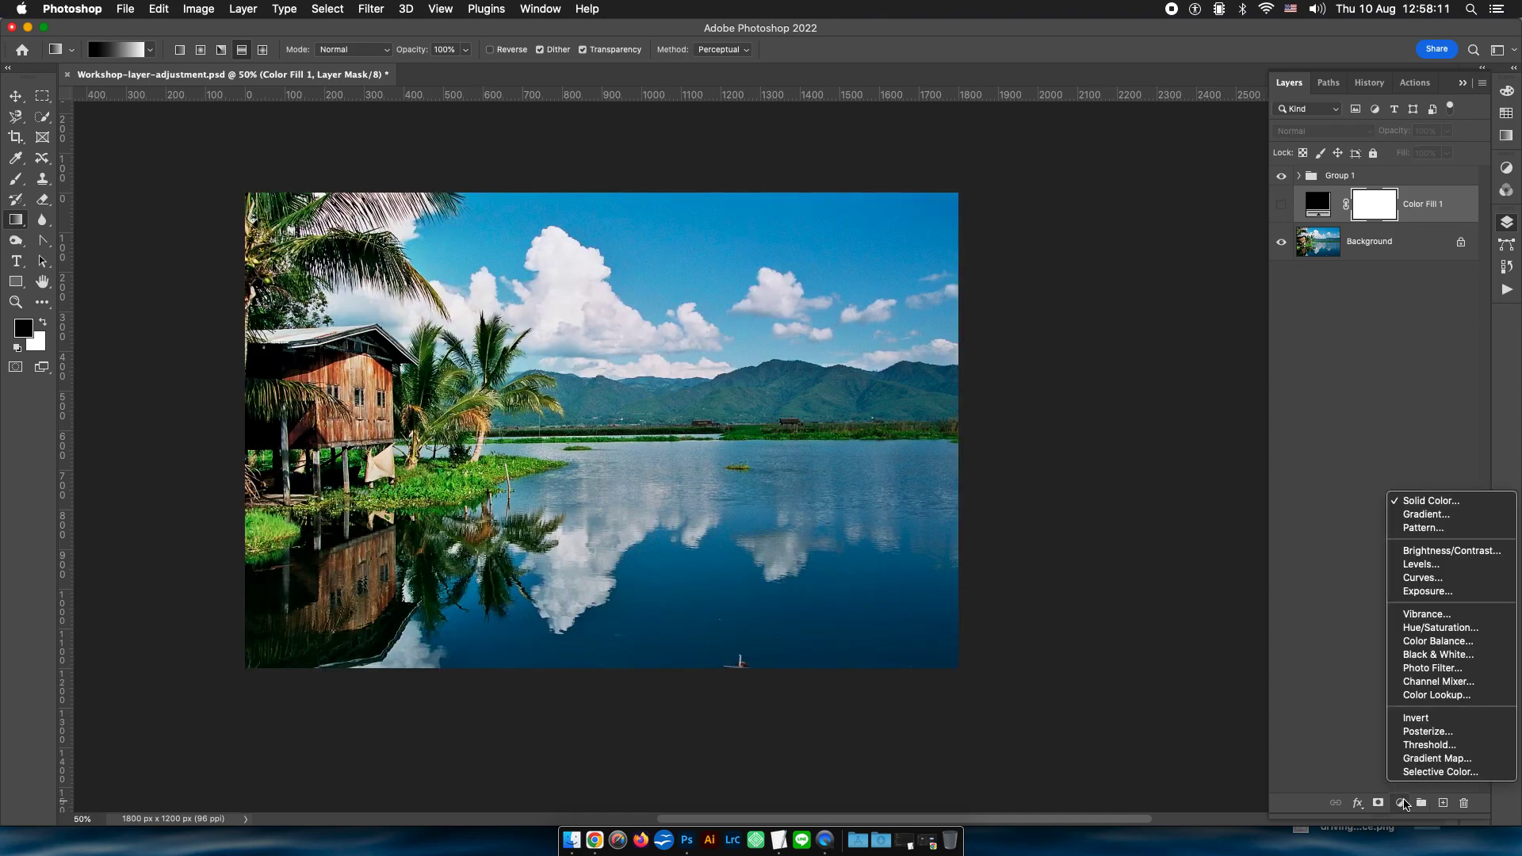
click(1425, 514)
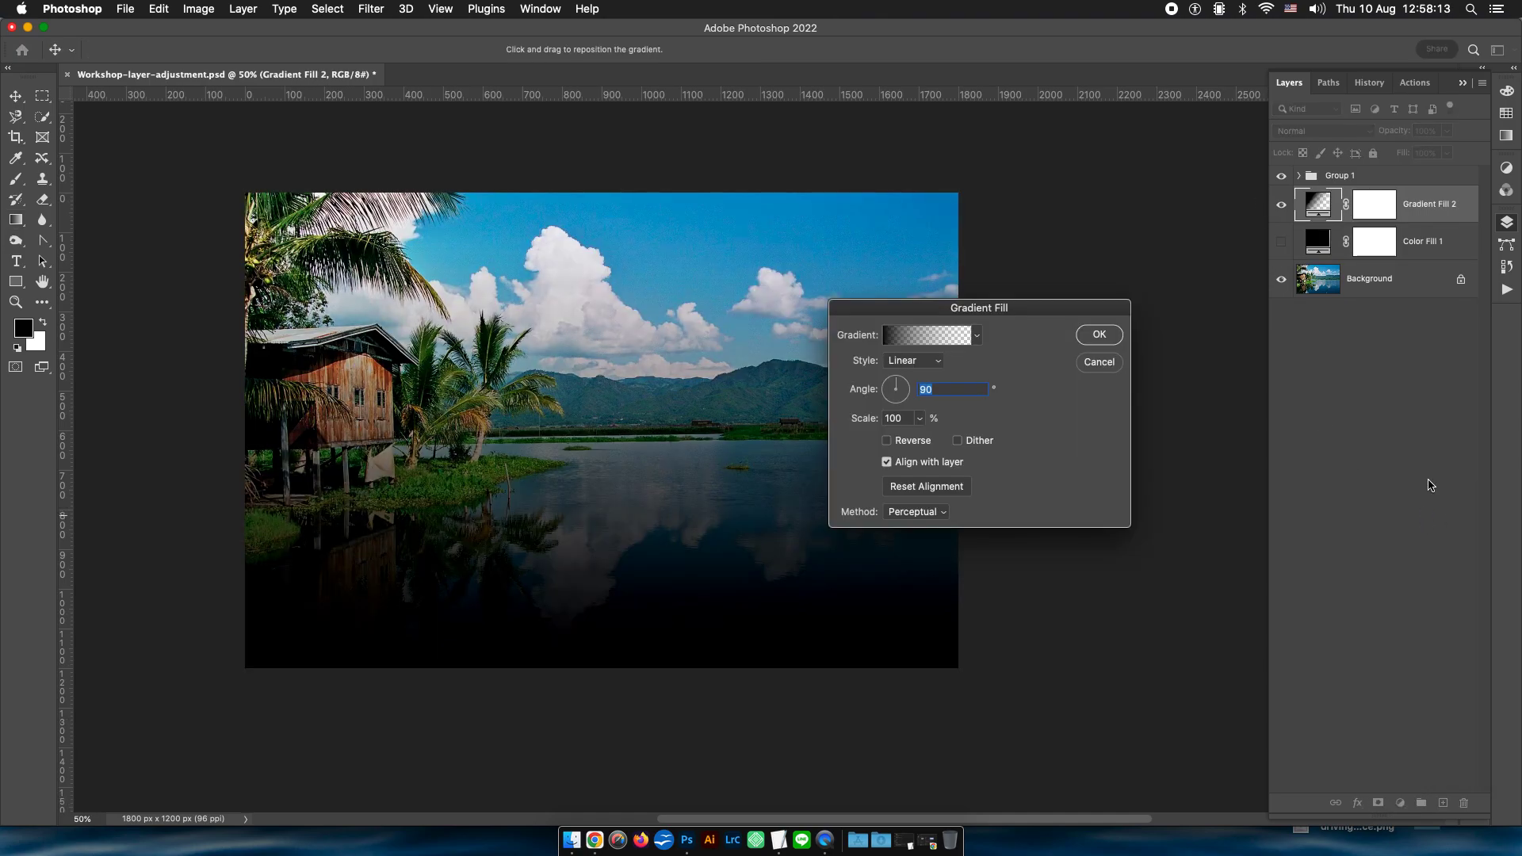
Use a light blue preset from the Blues gradient group for the fill.
click(979, 336)
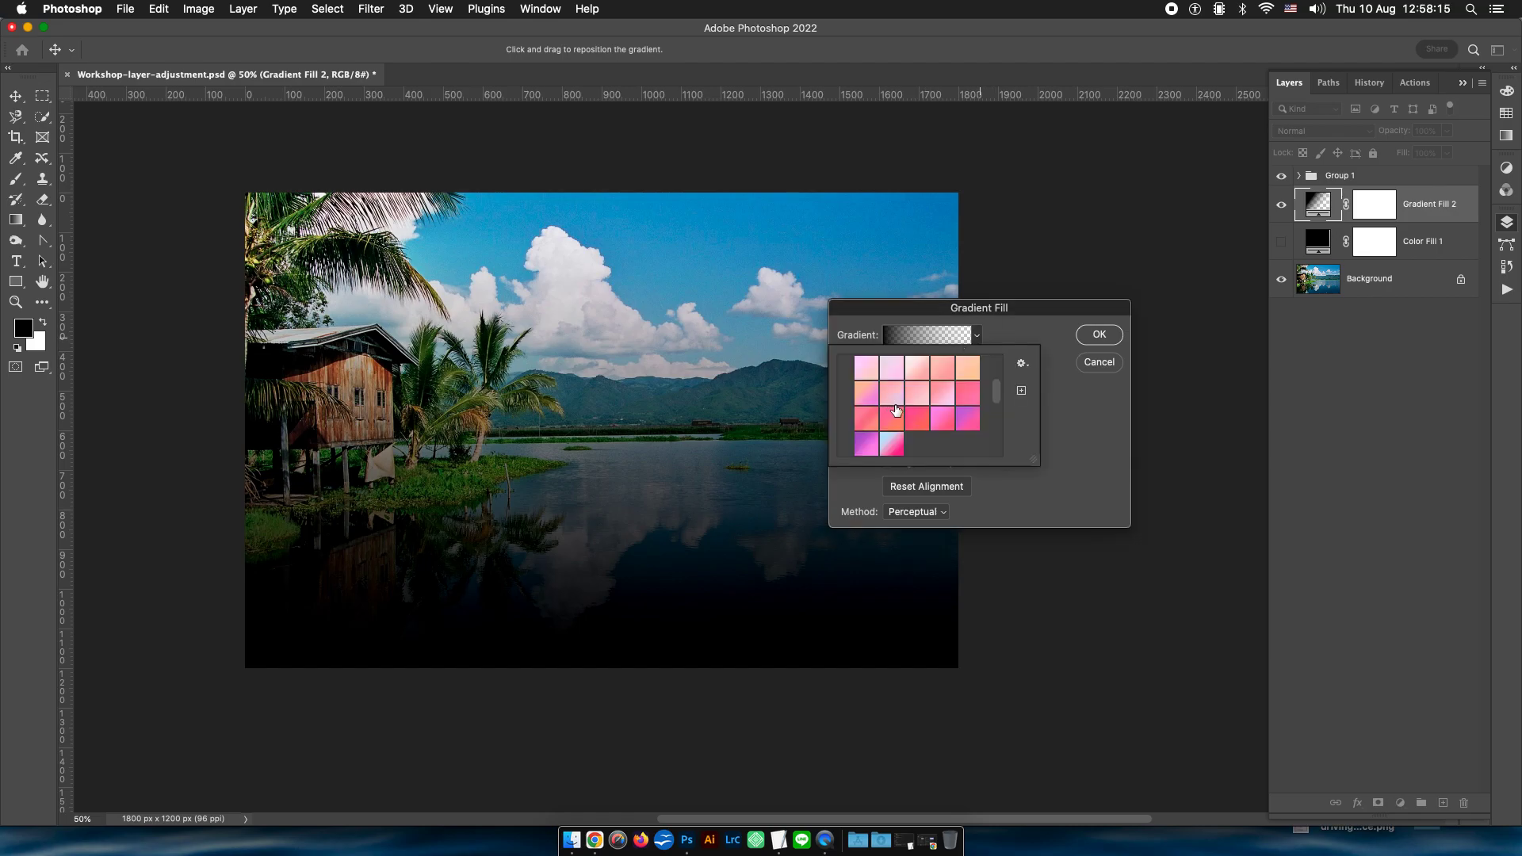
click(917, 392)
scroll(935, 417, up, 2)
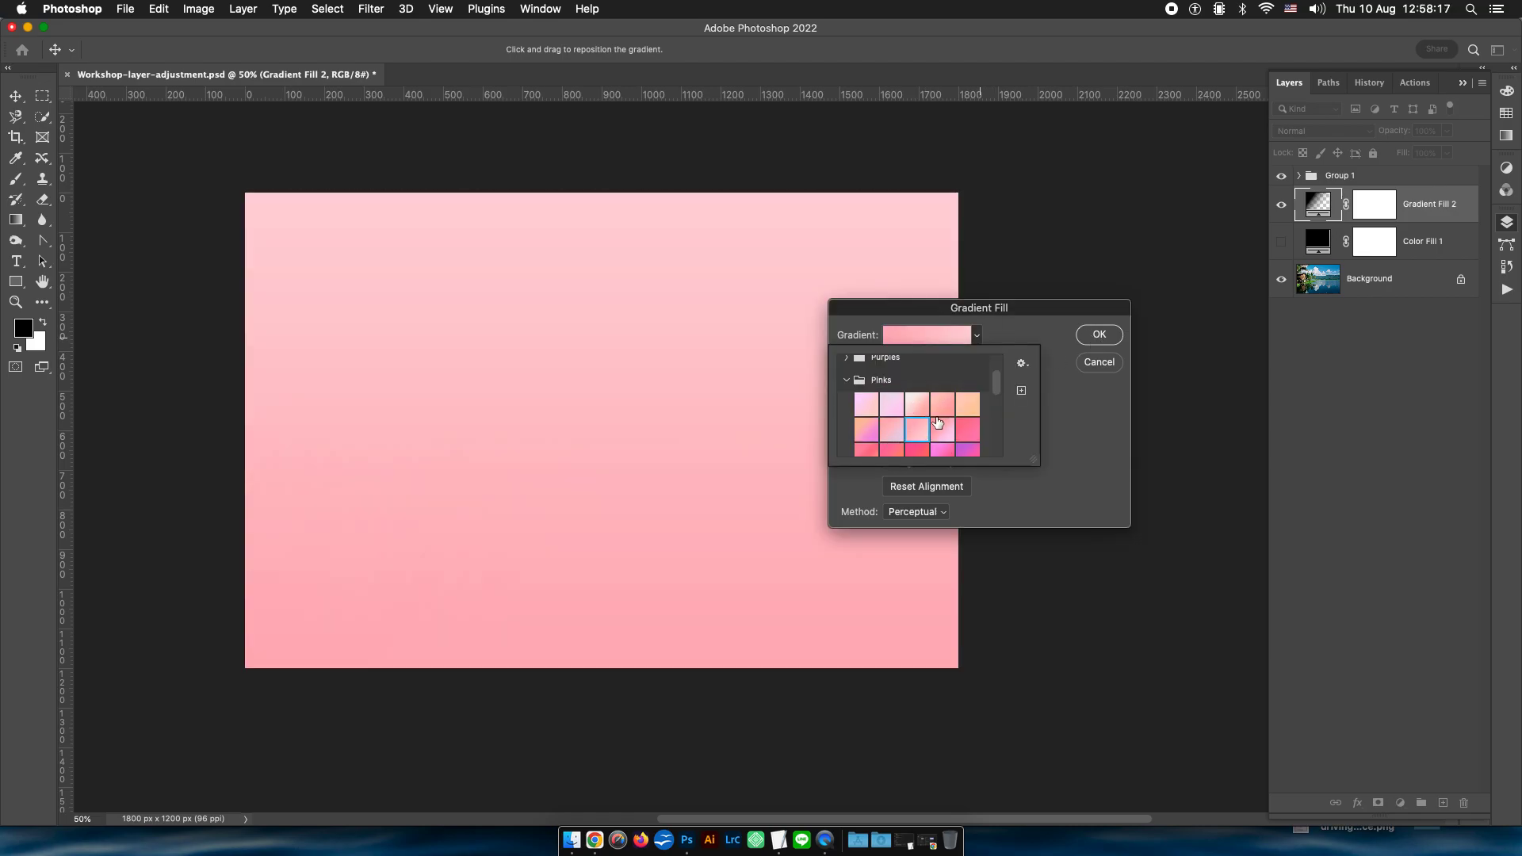
scroll(935, 418, up, 3)
click(846, 425)
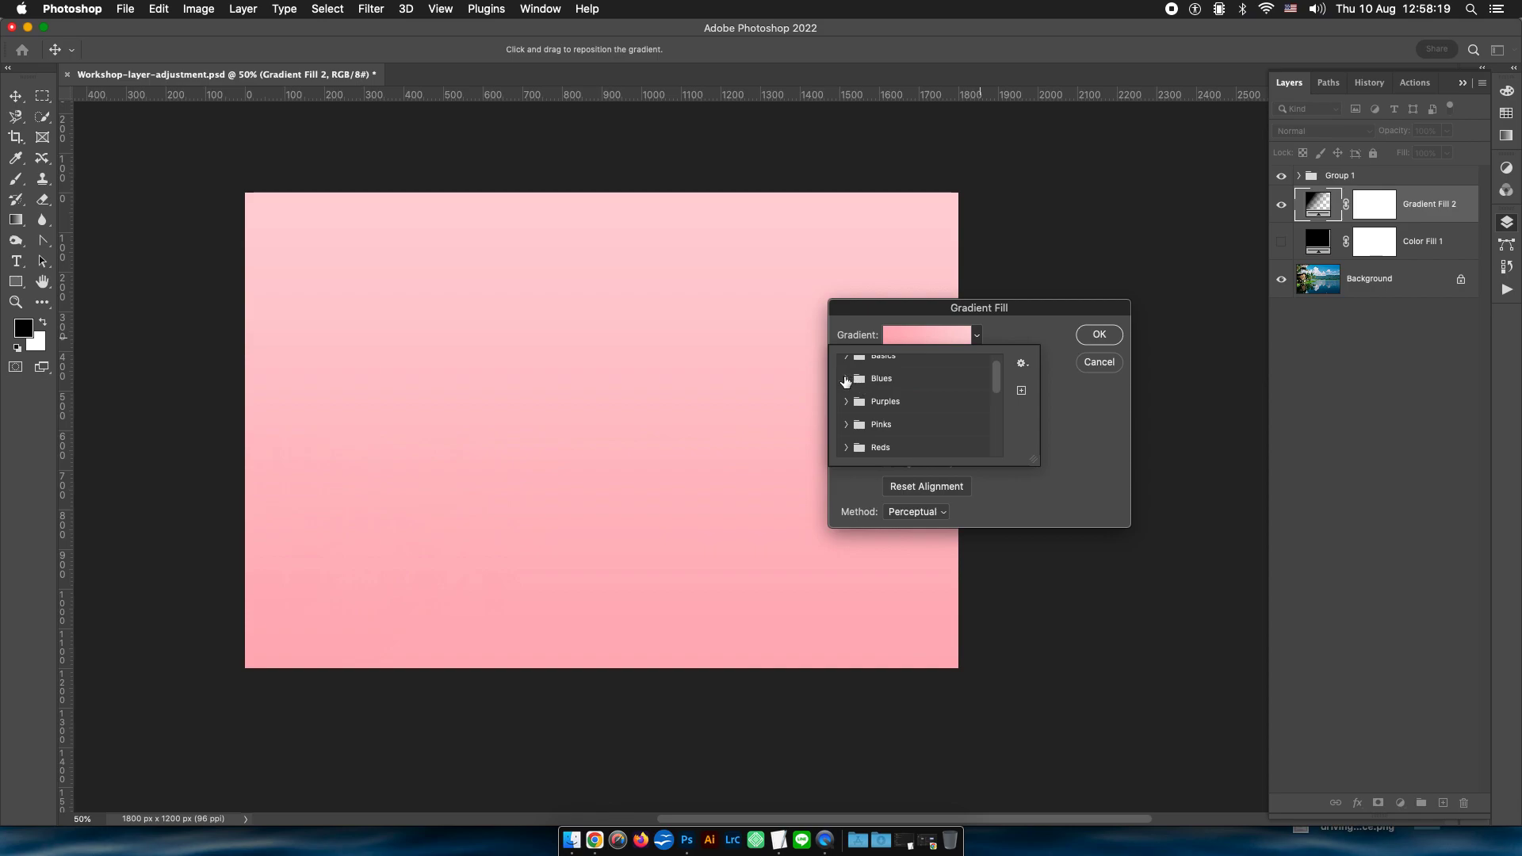
click(846, 379)
click(919, 408)
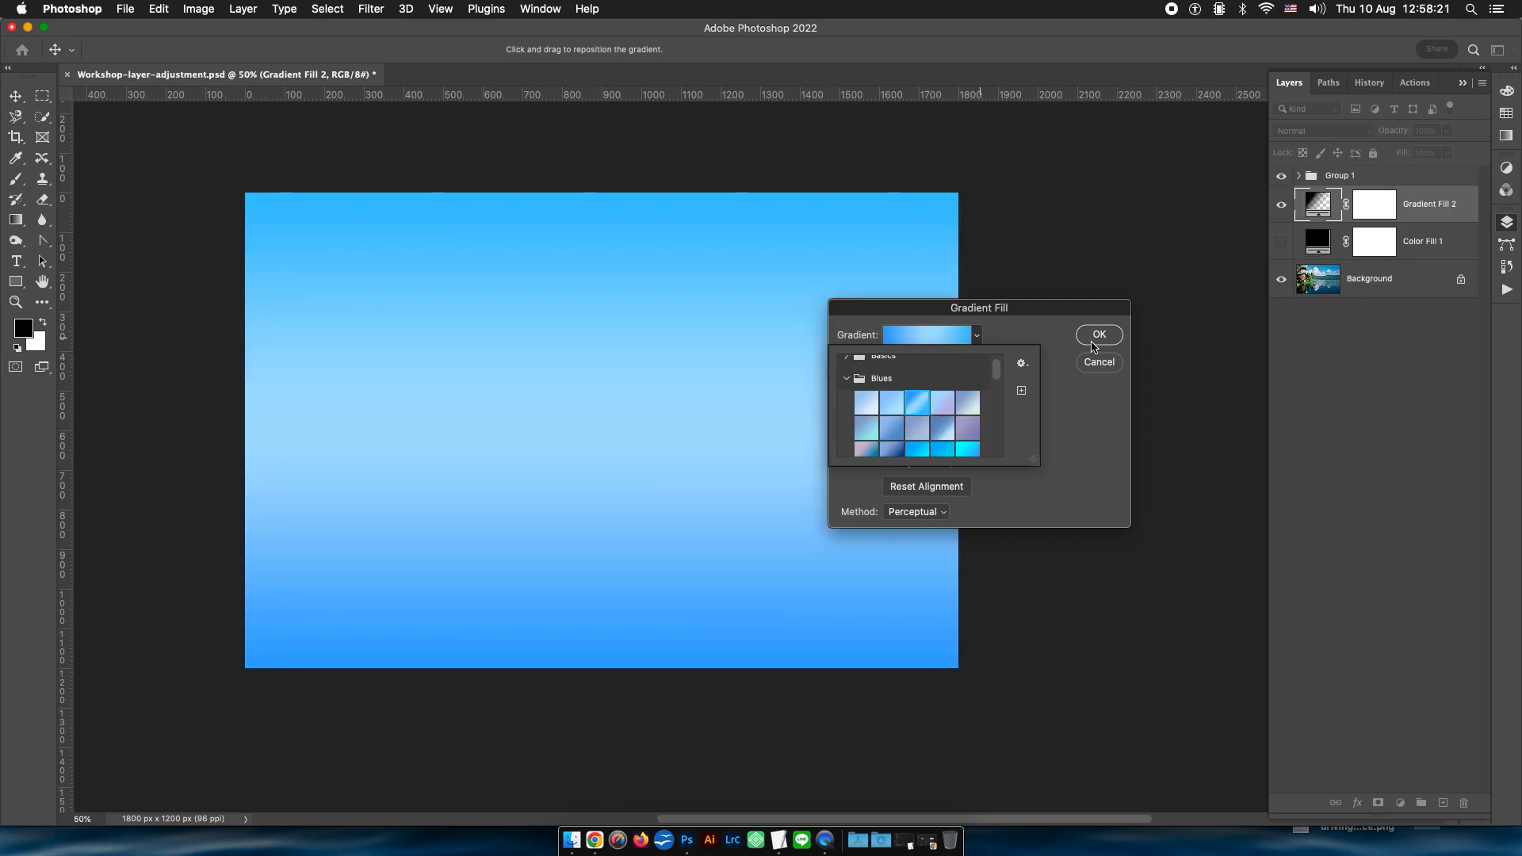
click(1093, 335)
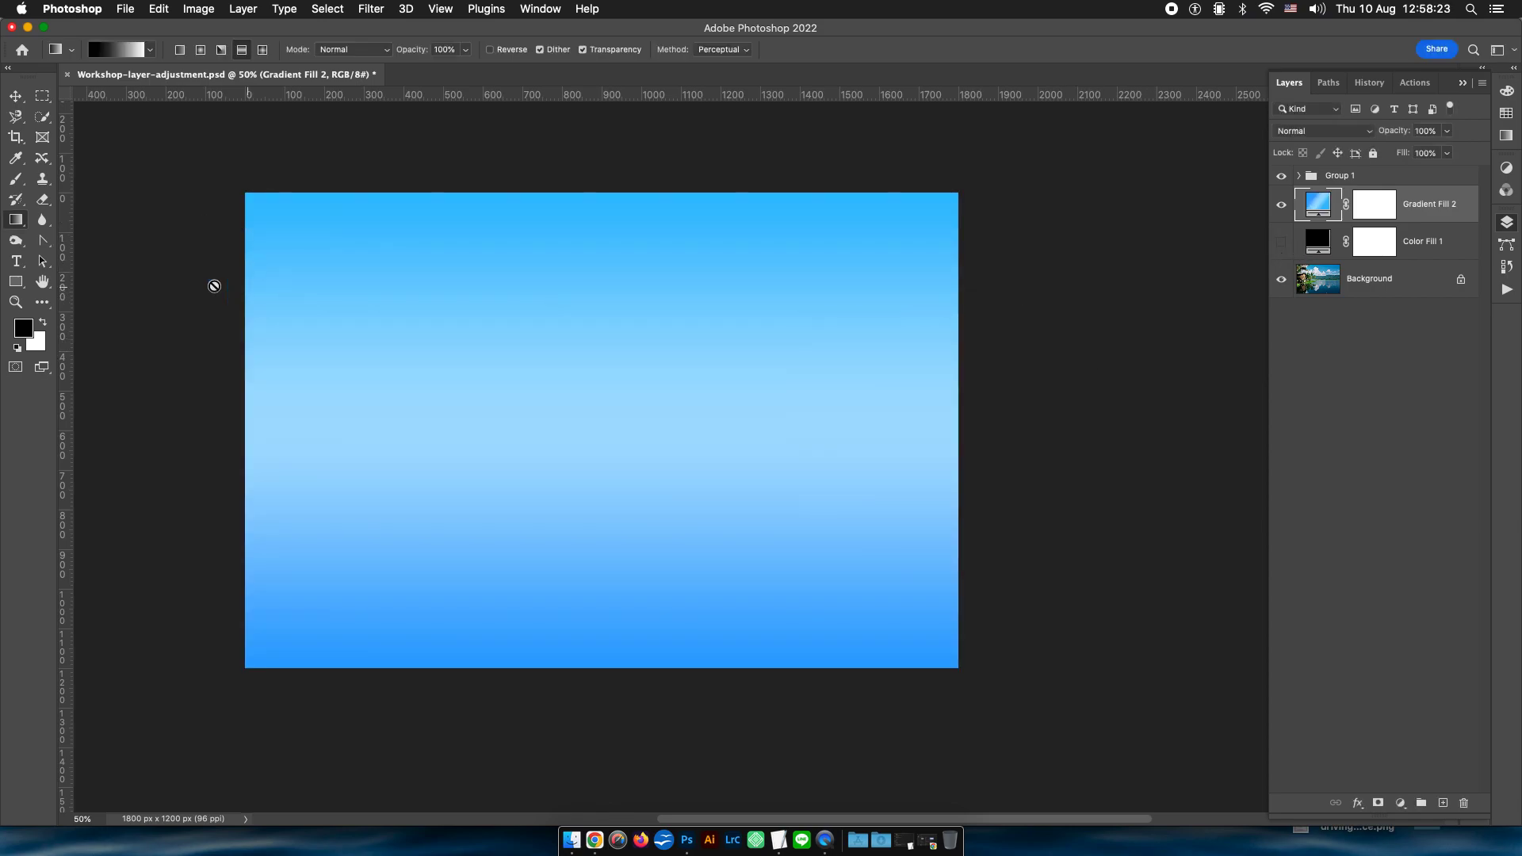
Brush black on Gradient Fill 2's mask over the house and palms, then hide the layer.
key(b)
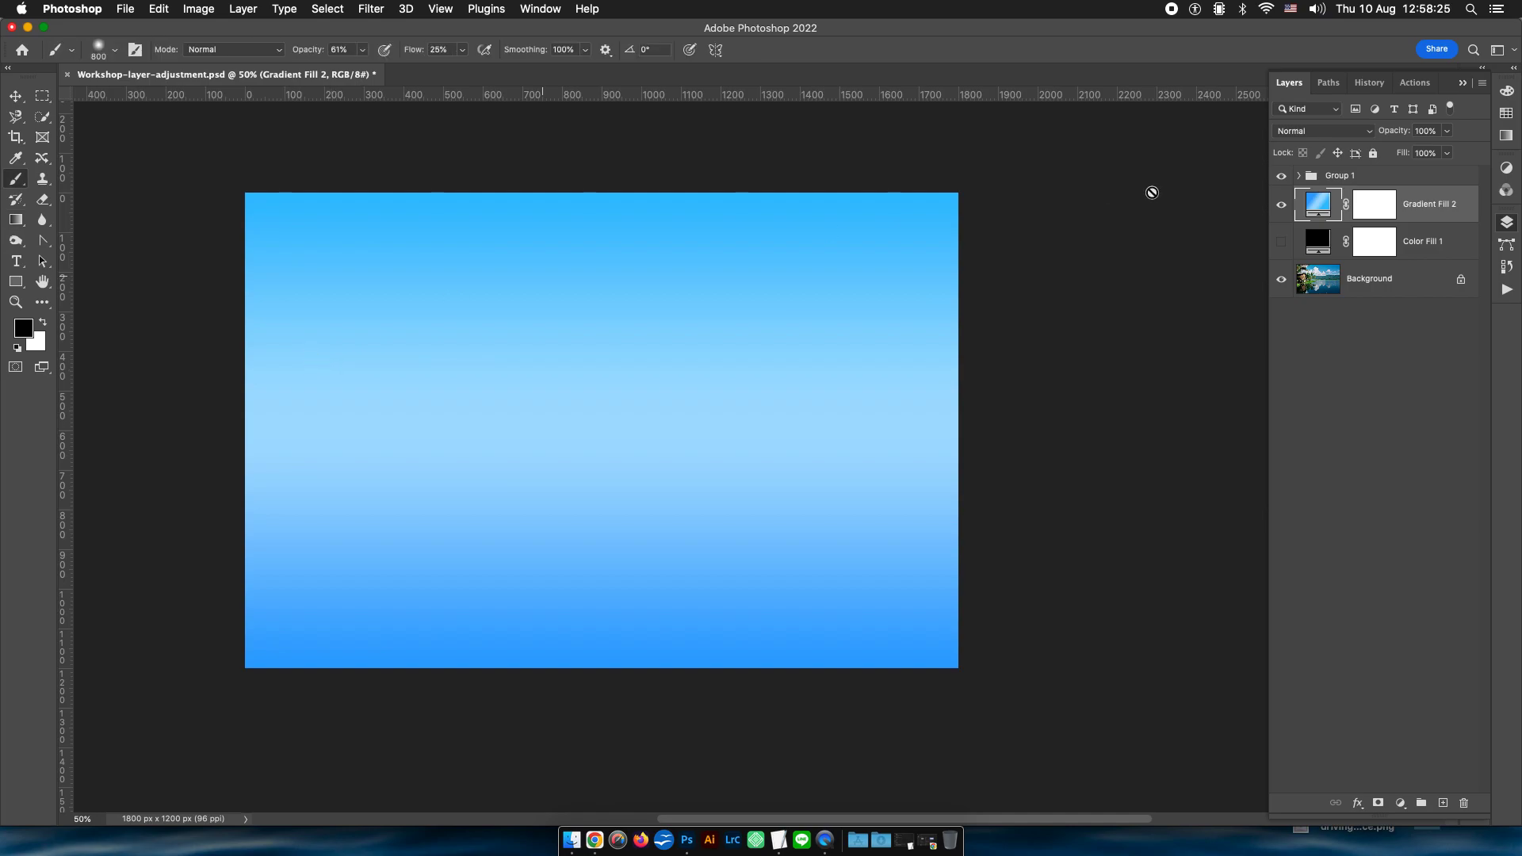
click(1379, 215)
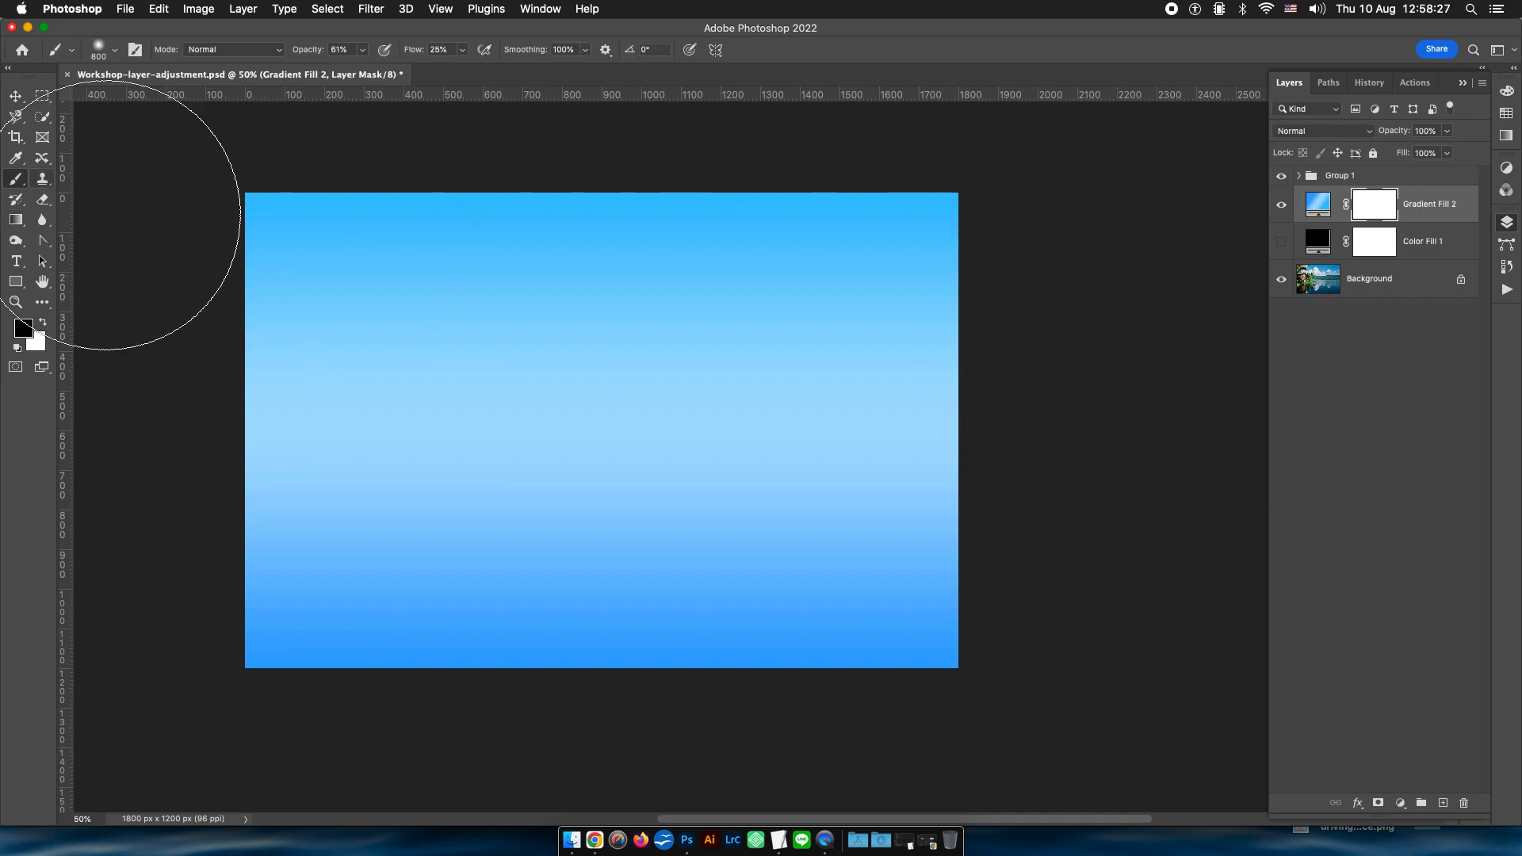
mouse_move(551, 372)
mouse_down()
mouse_move(656, 357)
mouse_move(435, 340)
mouse_move(316, 301)
mouse_move(475, 265)
mouse_move(645, 340)
mouse_move(775, 374)
mouse_move(496, 414)
mouse_move(425, 441)
mouse_move(407, 492)
mouse_move(754, 475)
mouse_move(798, 381)
mouse_move(510, 441)
mouse_move(374, 509)
mouse_move(679, 510)
mouse_up()
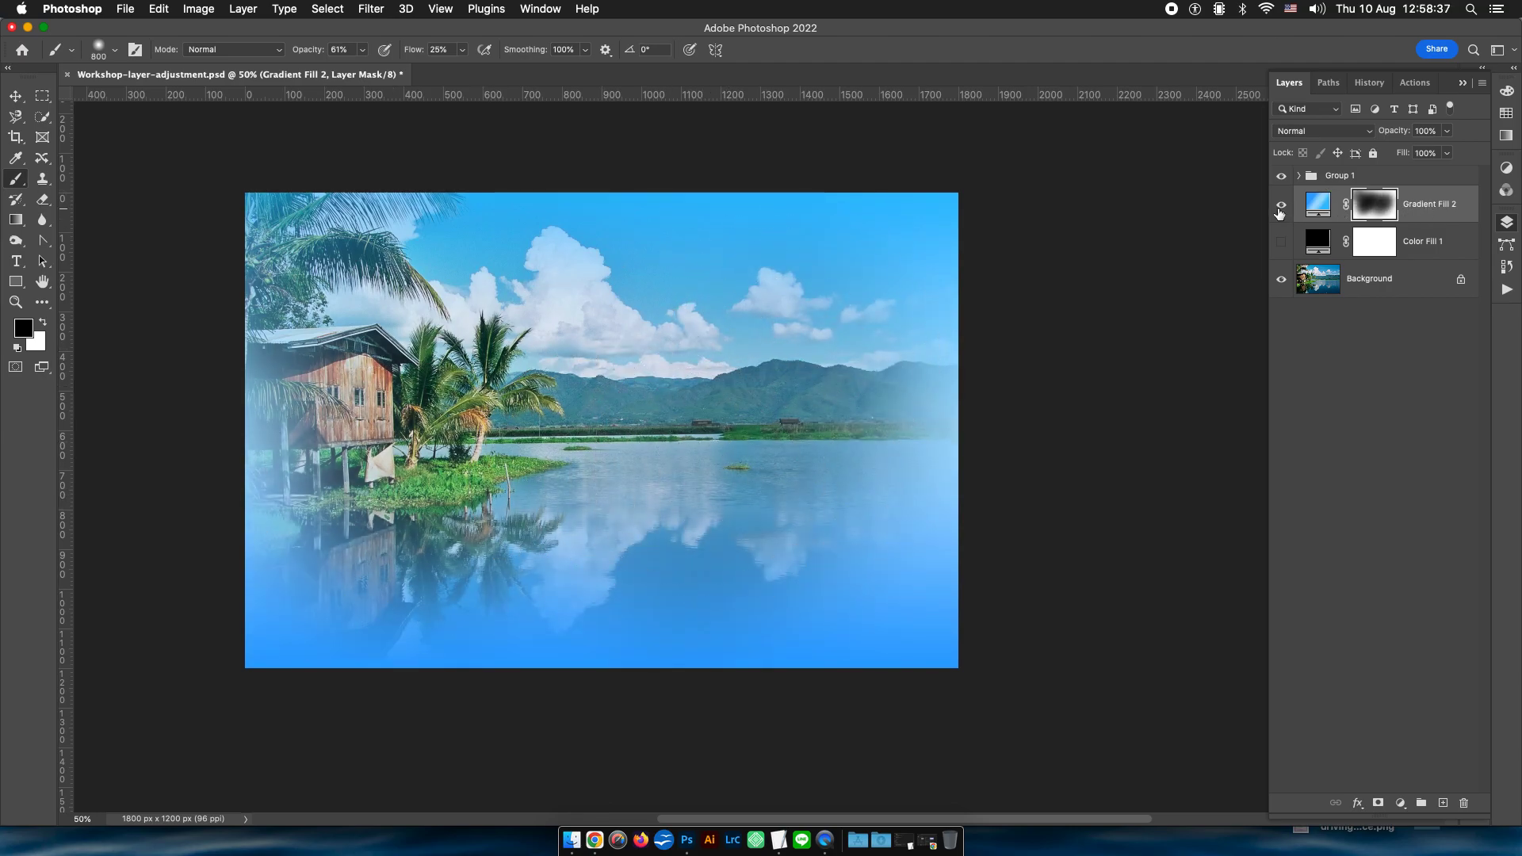
click(1281, 206)
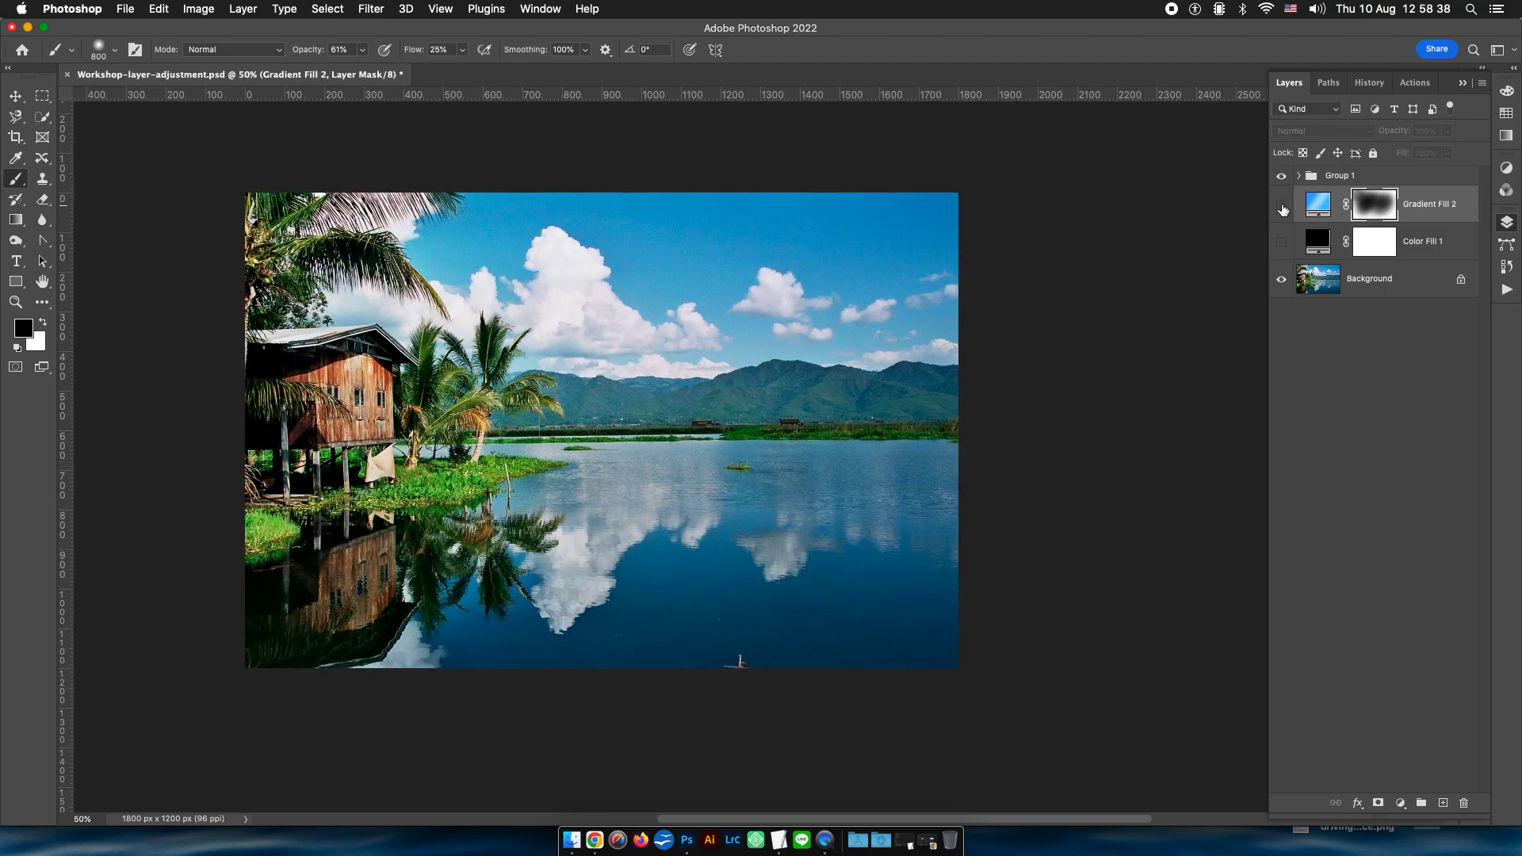
Select the Background layer and show the fill/adjustment layer list.
click(1395, 281)
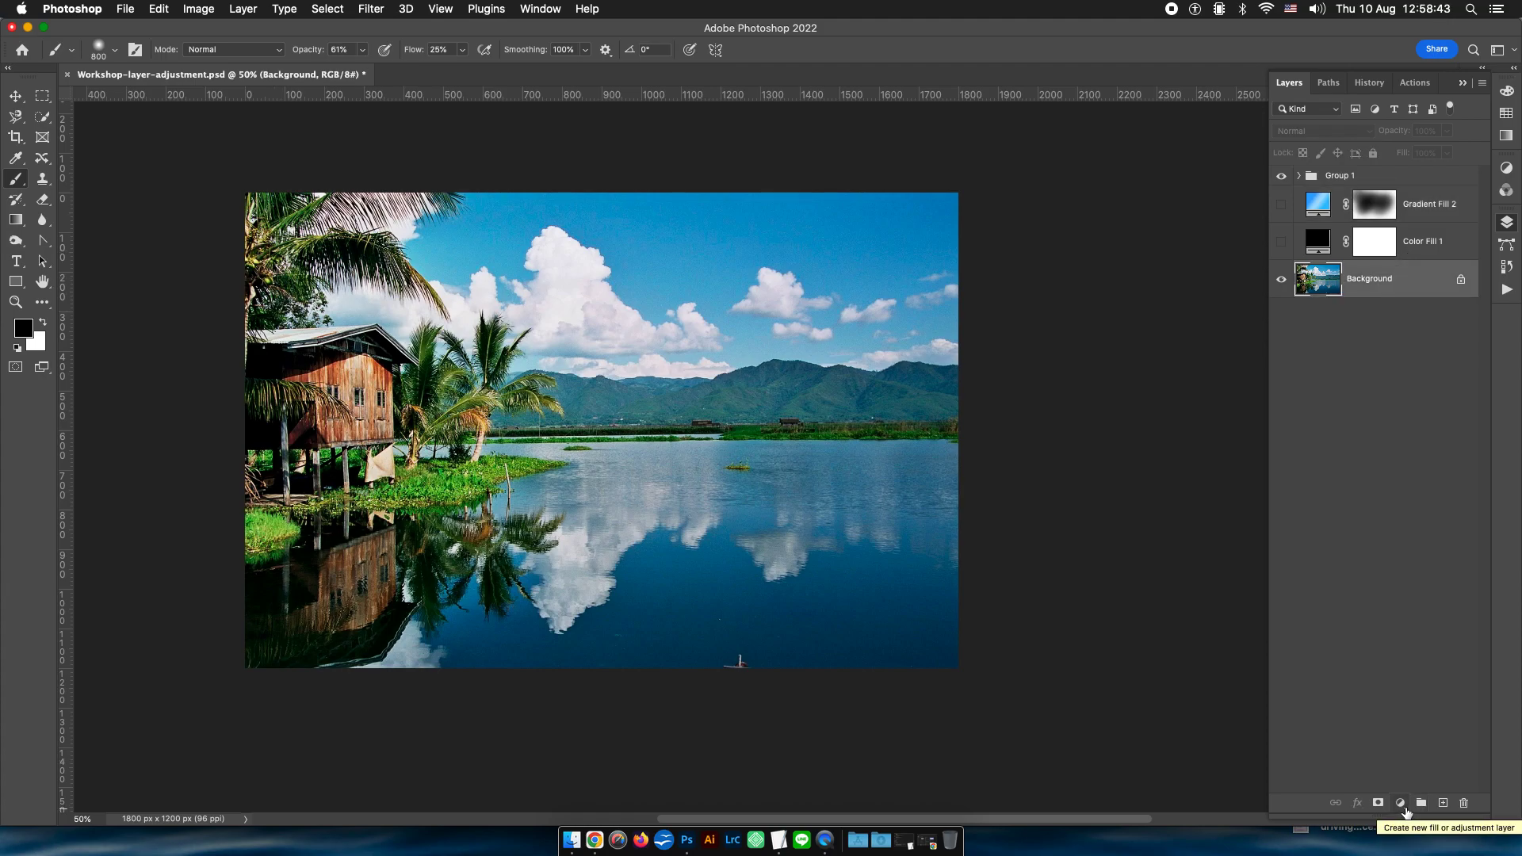
click(1401, 804)
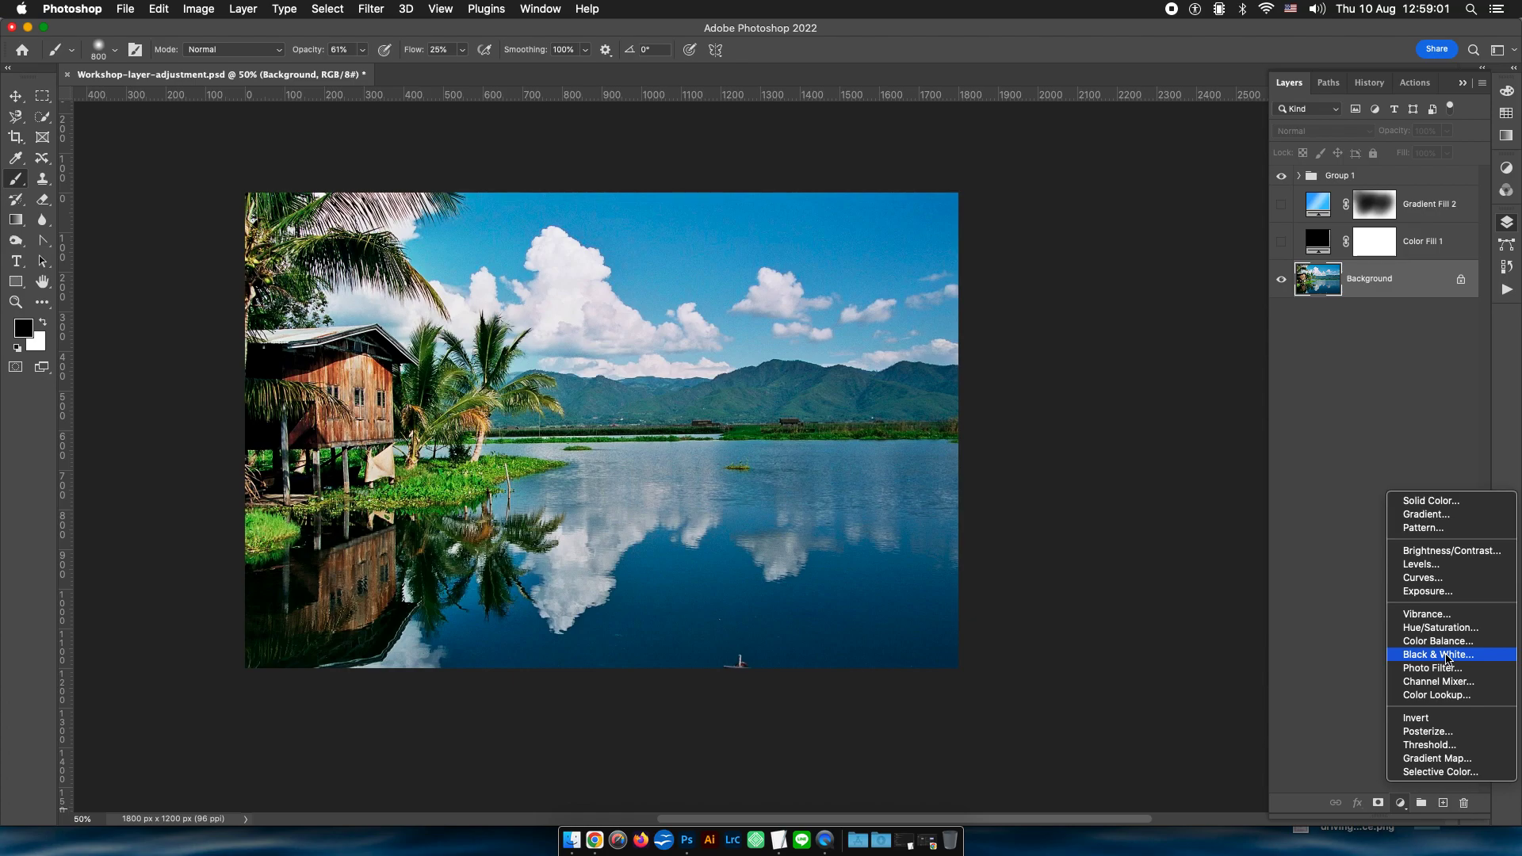
Add a Black & White adjustment layer with Yellows raised and Cyans lowered.
click(1447, 655)
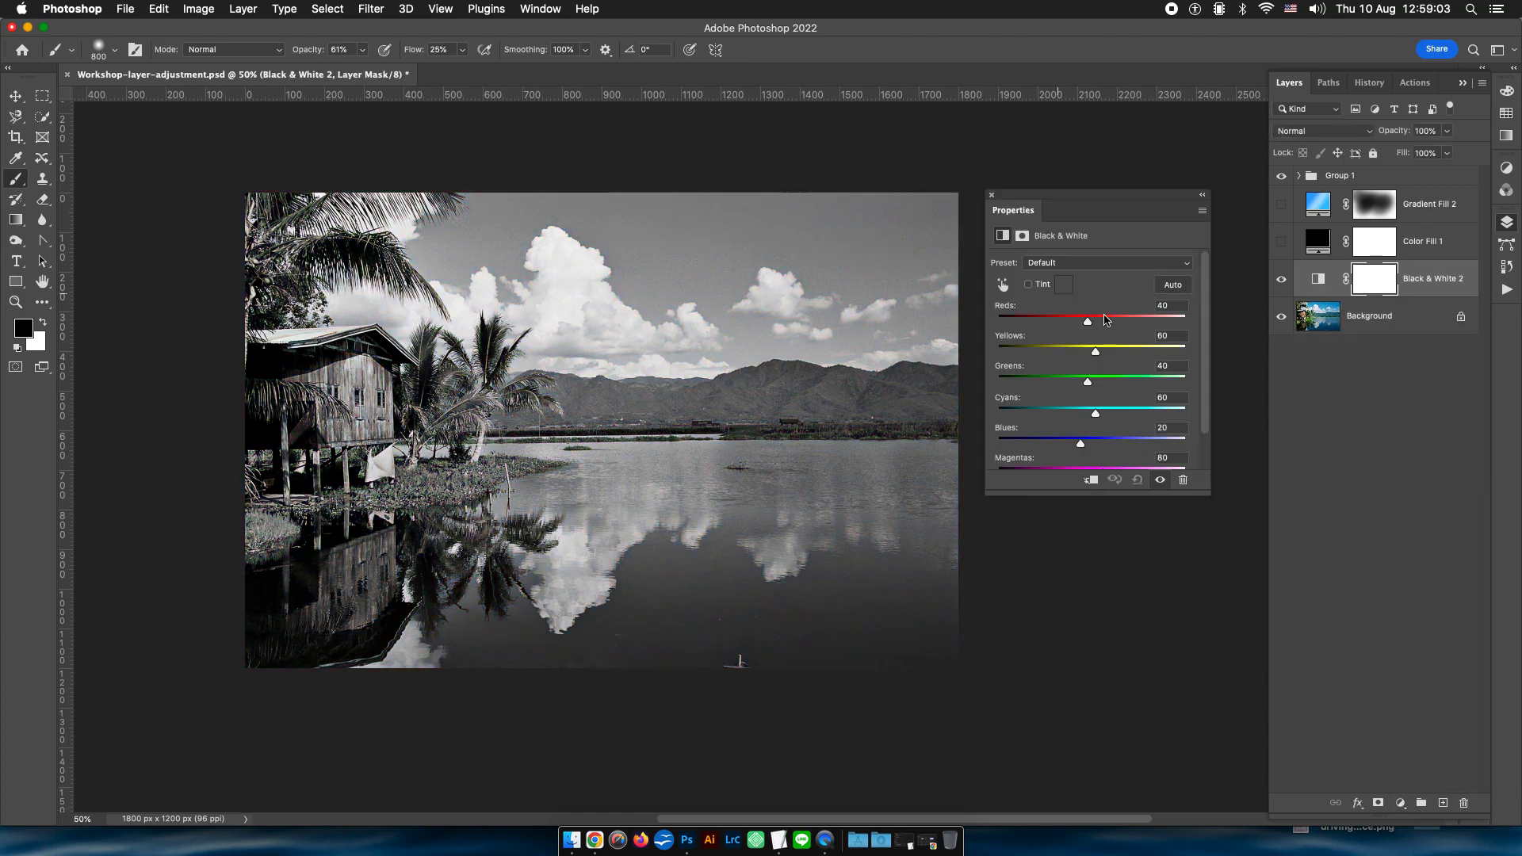
mouse_move(1095, 353)
mouse_down()
mouse_move(1178, 356)
mouse_move(1150, 355)
mouse_up()
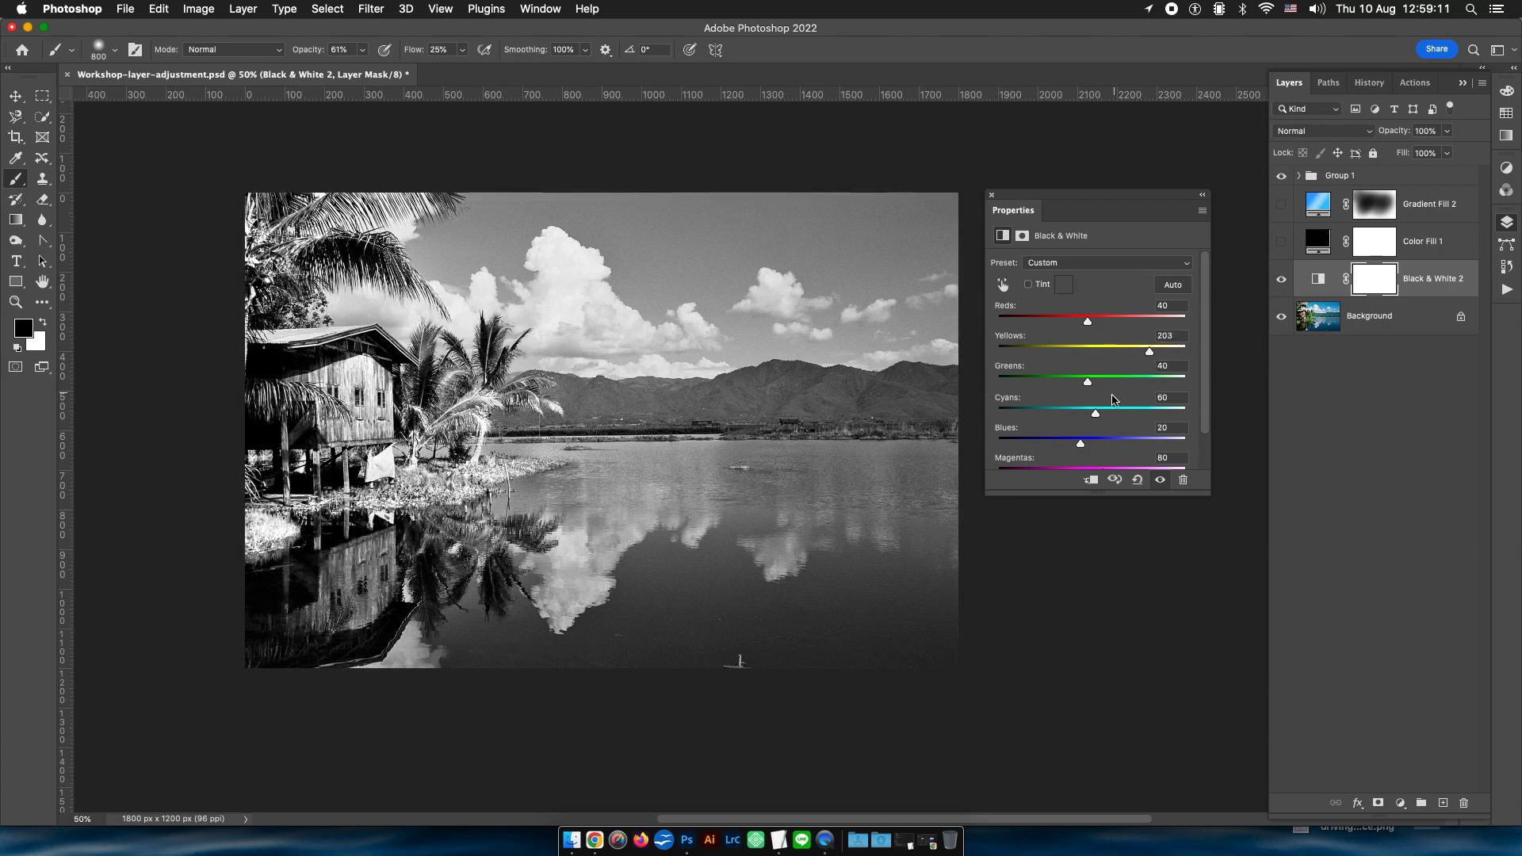
drag(1096, 412, 1078, 412)
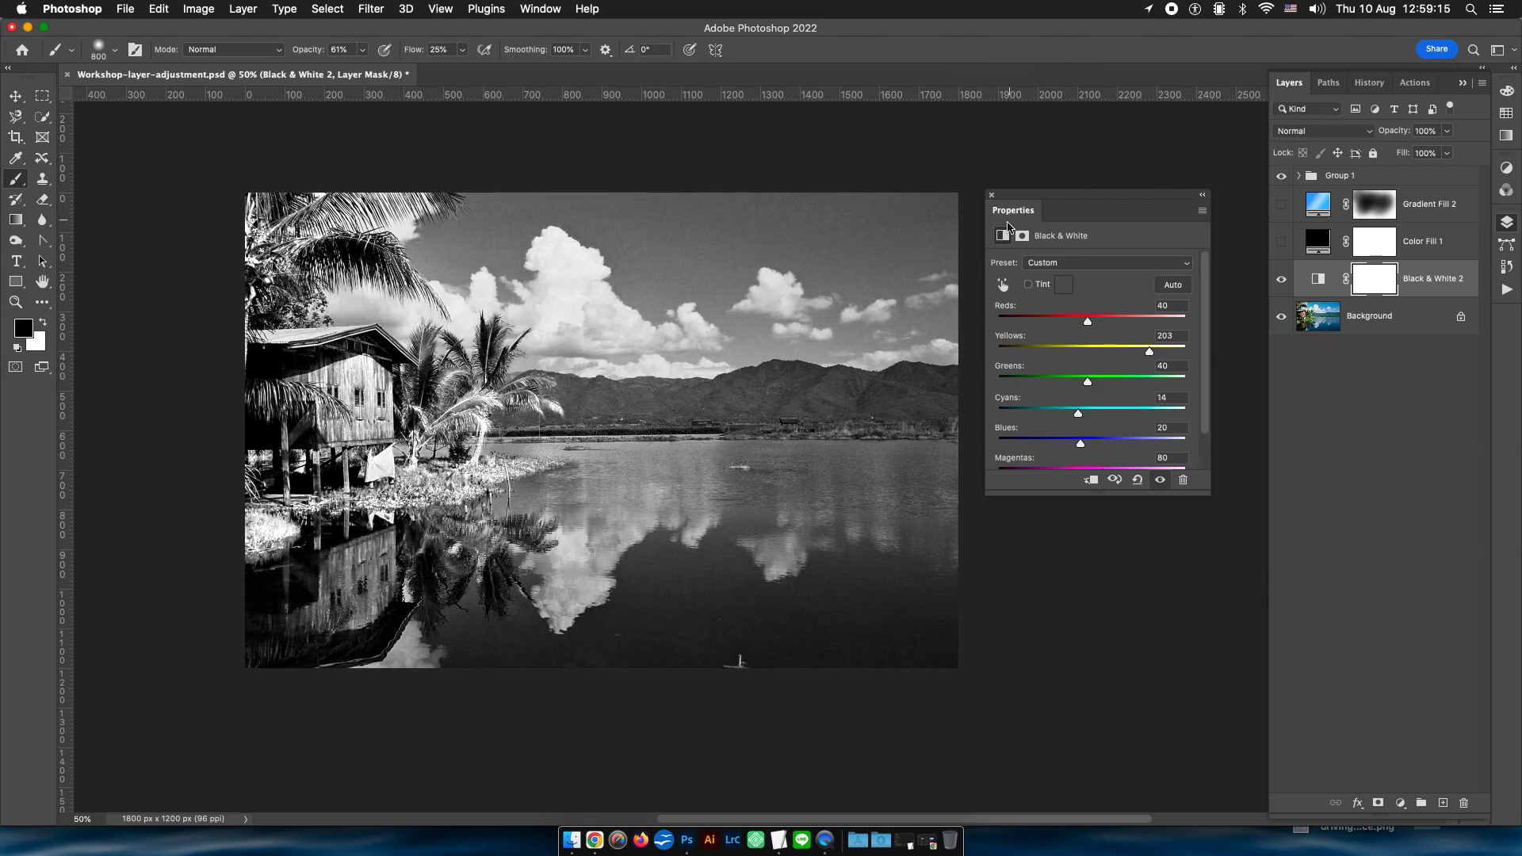
click(991, 194)
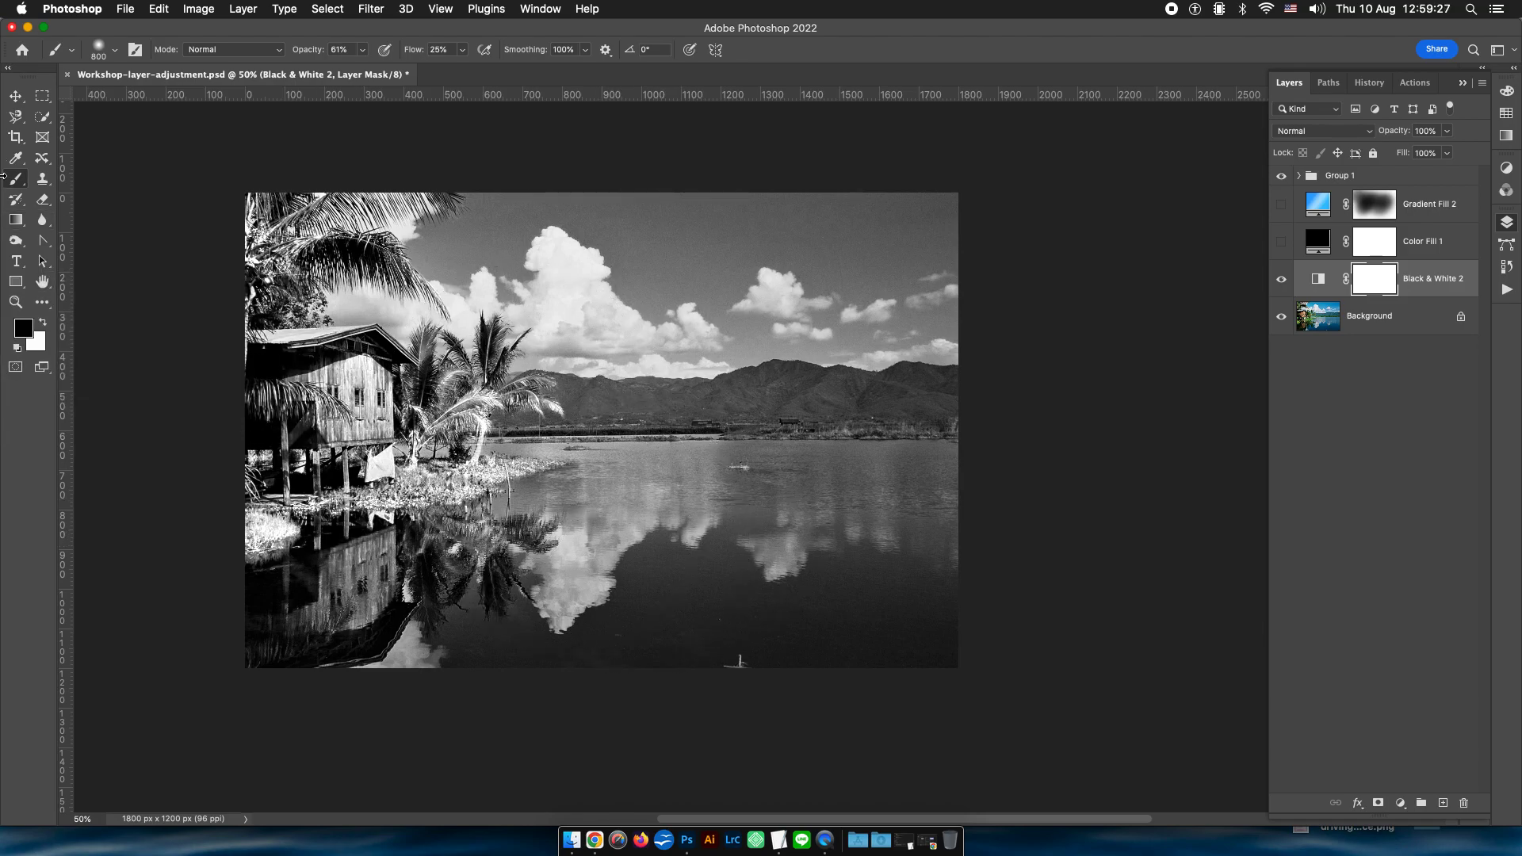
Draw right-to-left gradients on Black & White 2's mask until colour fades in toward the house.
click(11, 217)
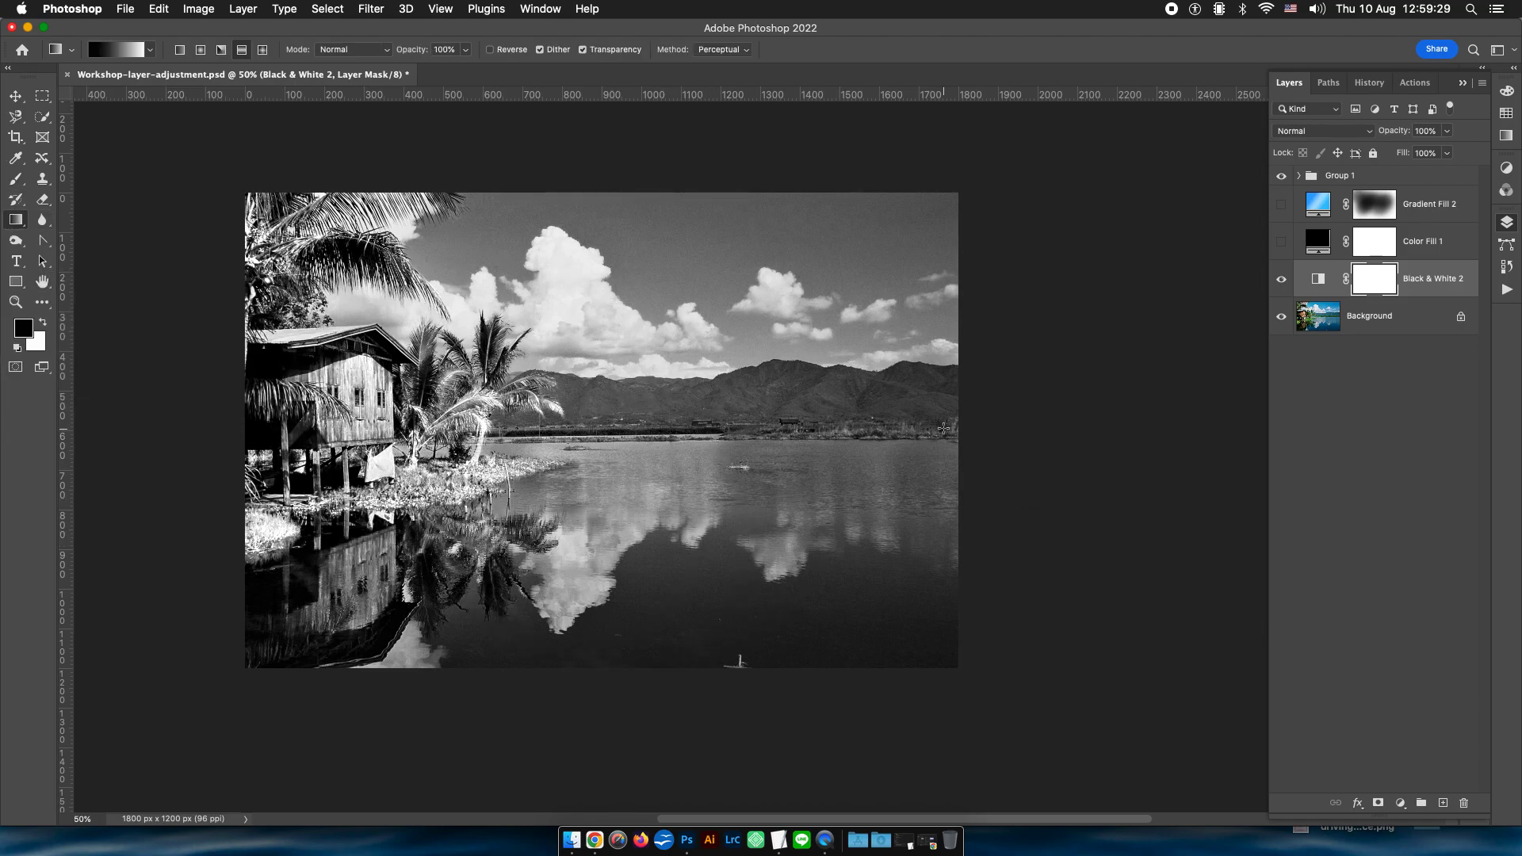
drag(944, 428, 559, 409)
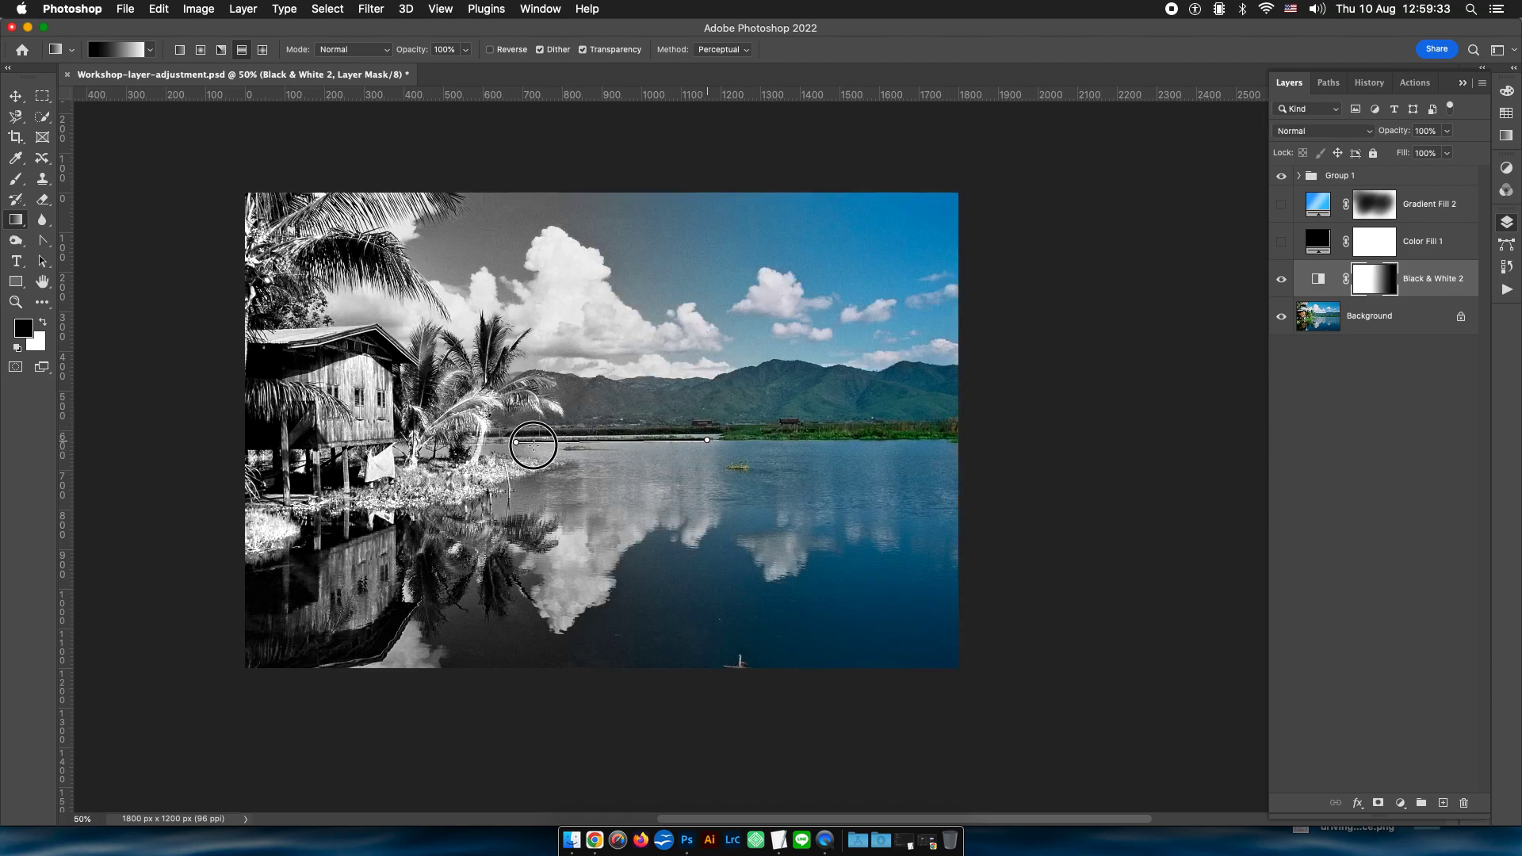
drag(709, 441, 538, 444)
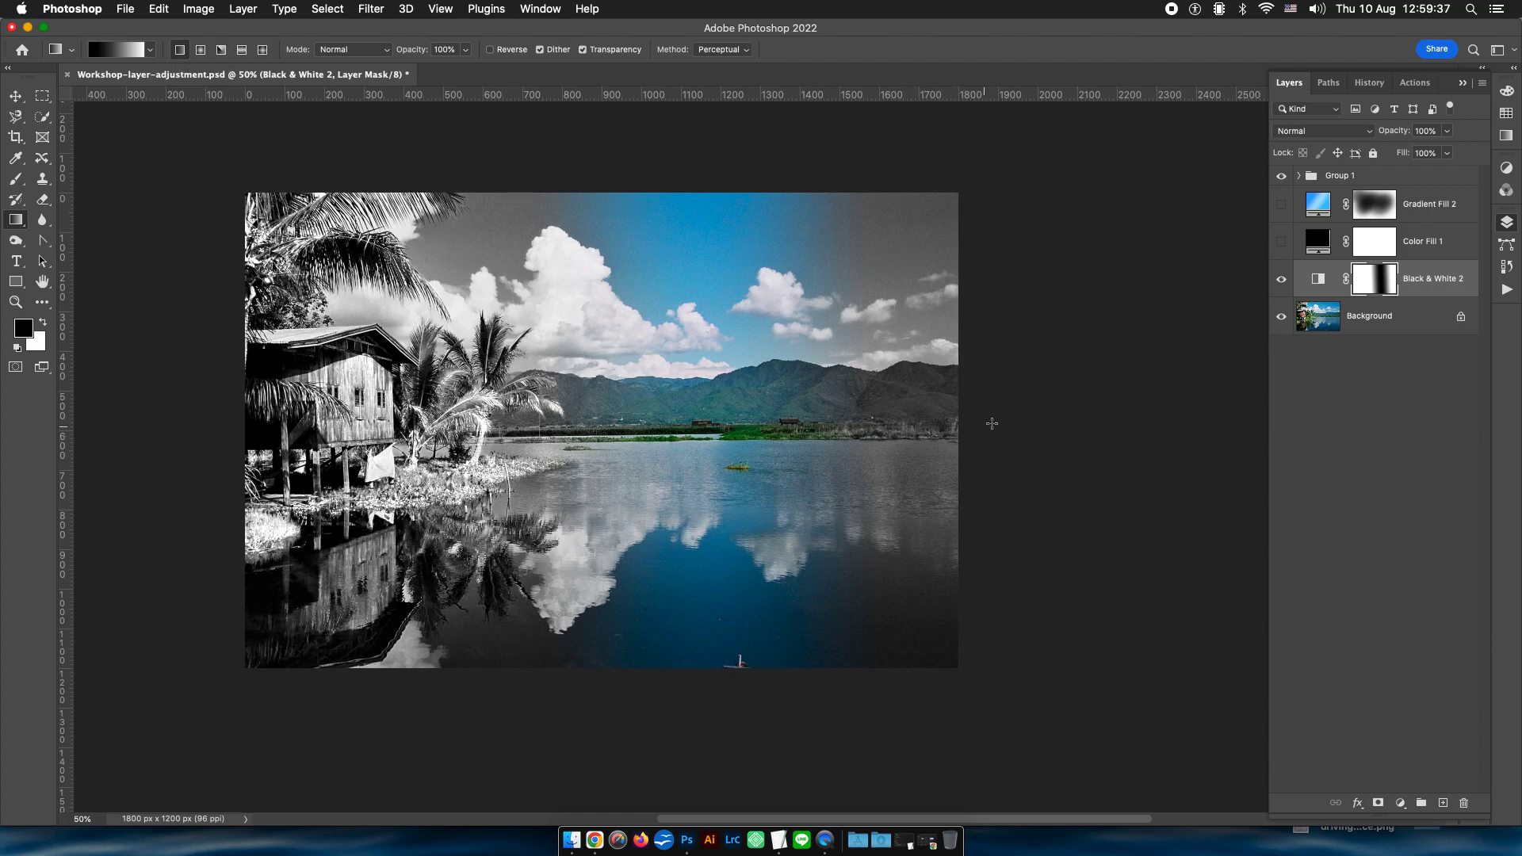
drag(992, 423, 529, 423)
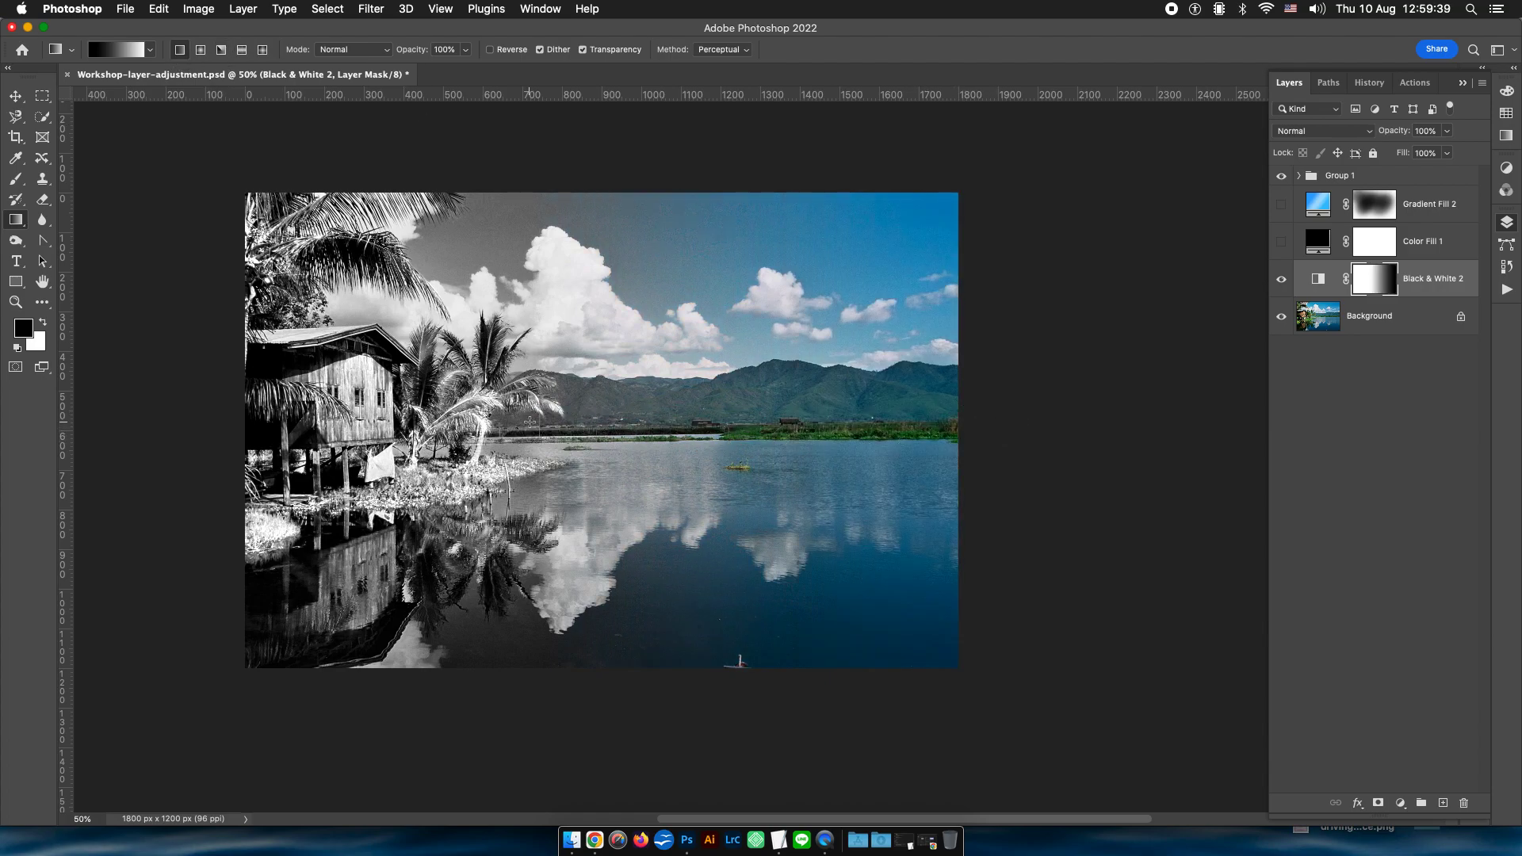
drag(824, 453, 523, 461)
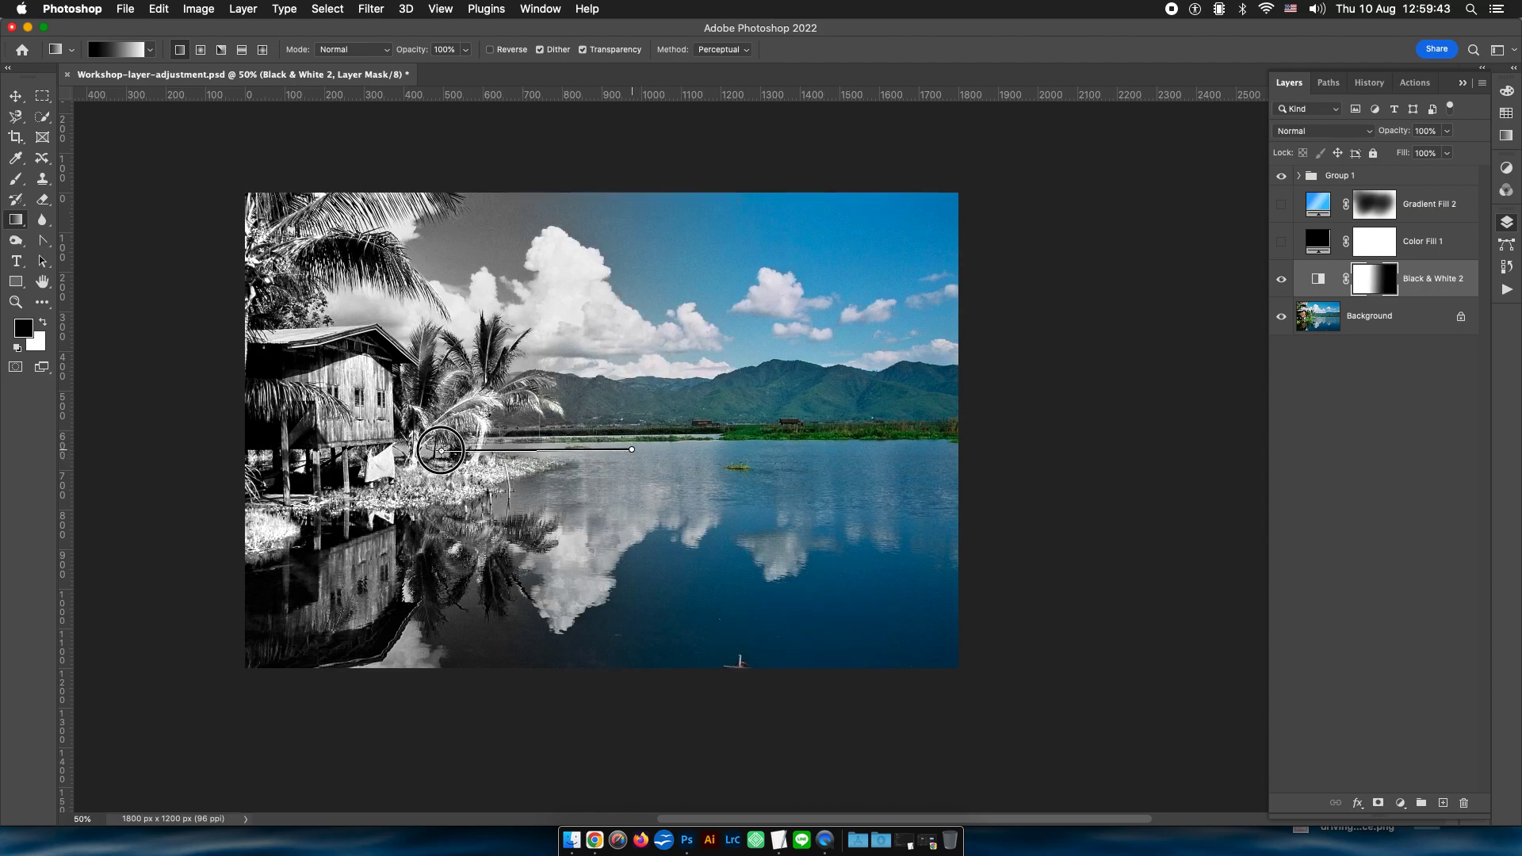
drag(635, 455, 453, 458)
Brush colour back into the upper-left sky and zoom in on the house and palms.
key(b)
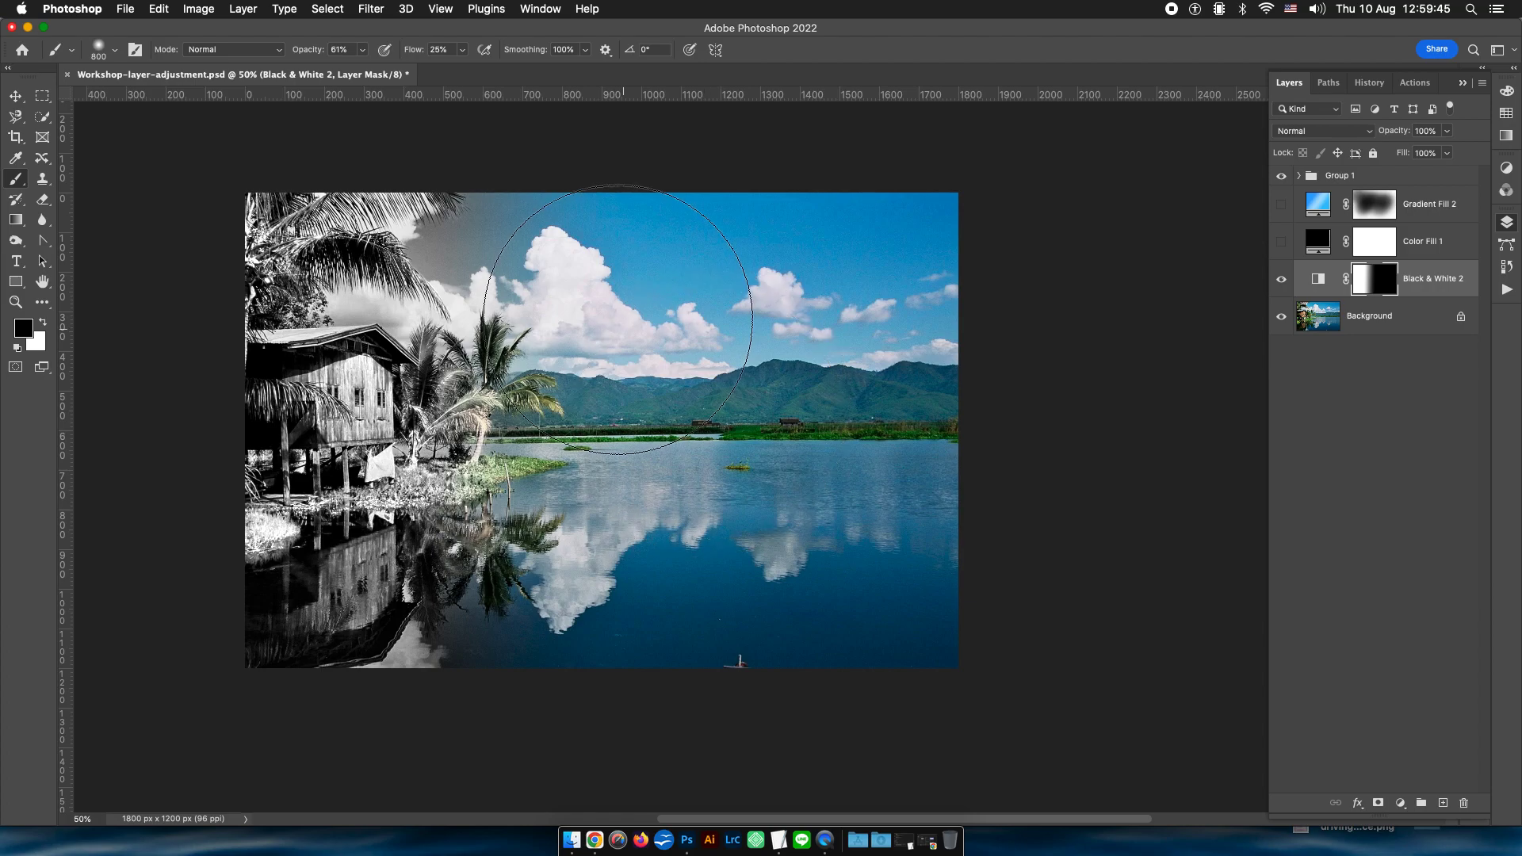
drag(615, 278, 454, 266)
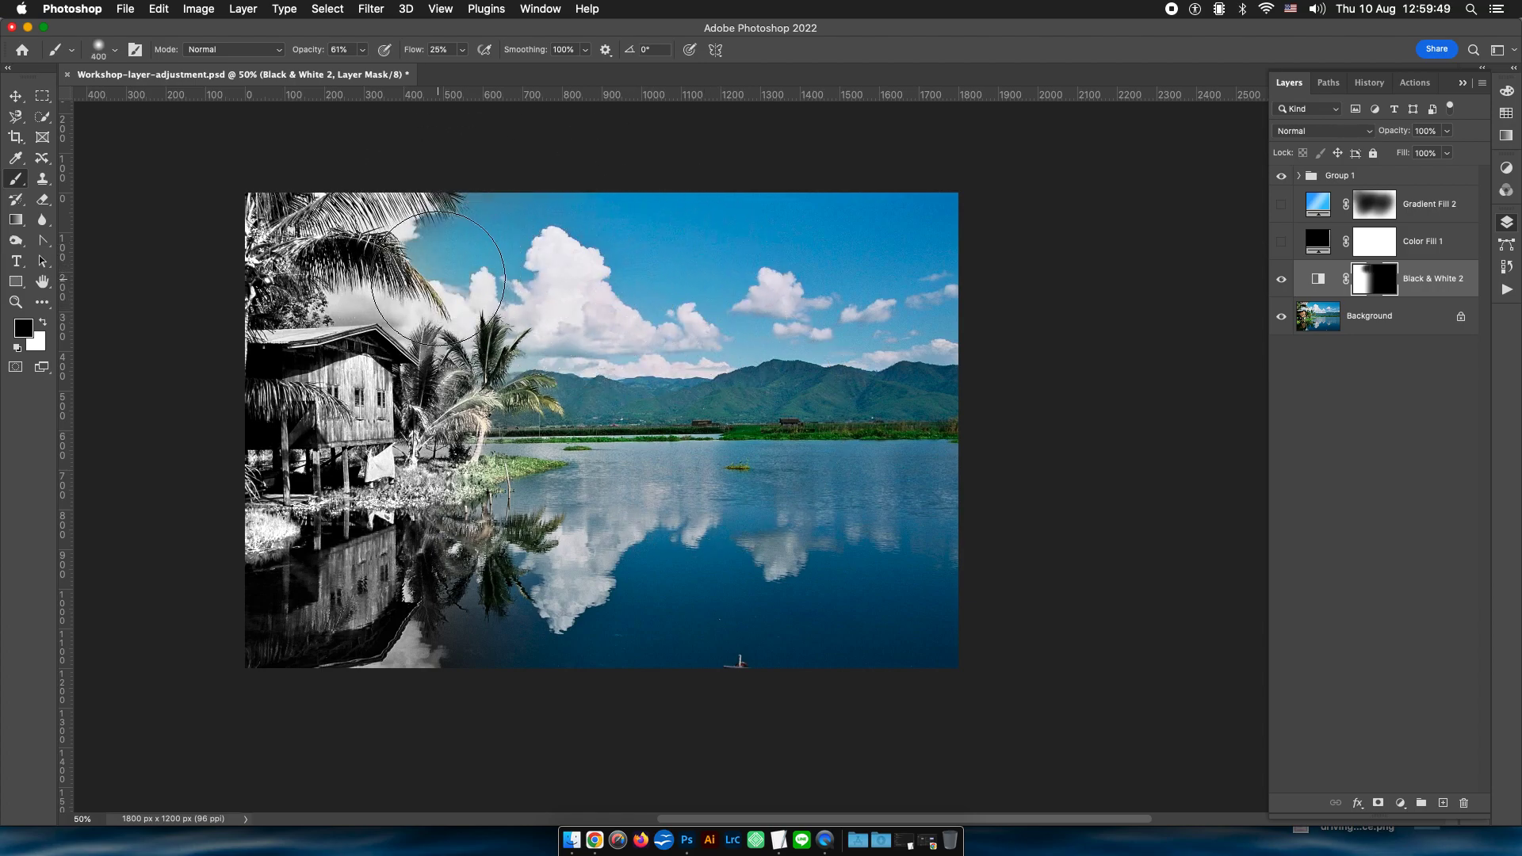
key(super+equal)
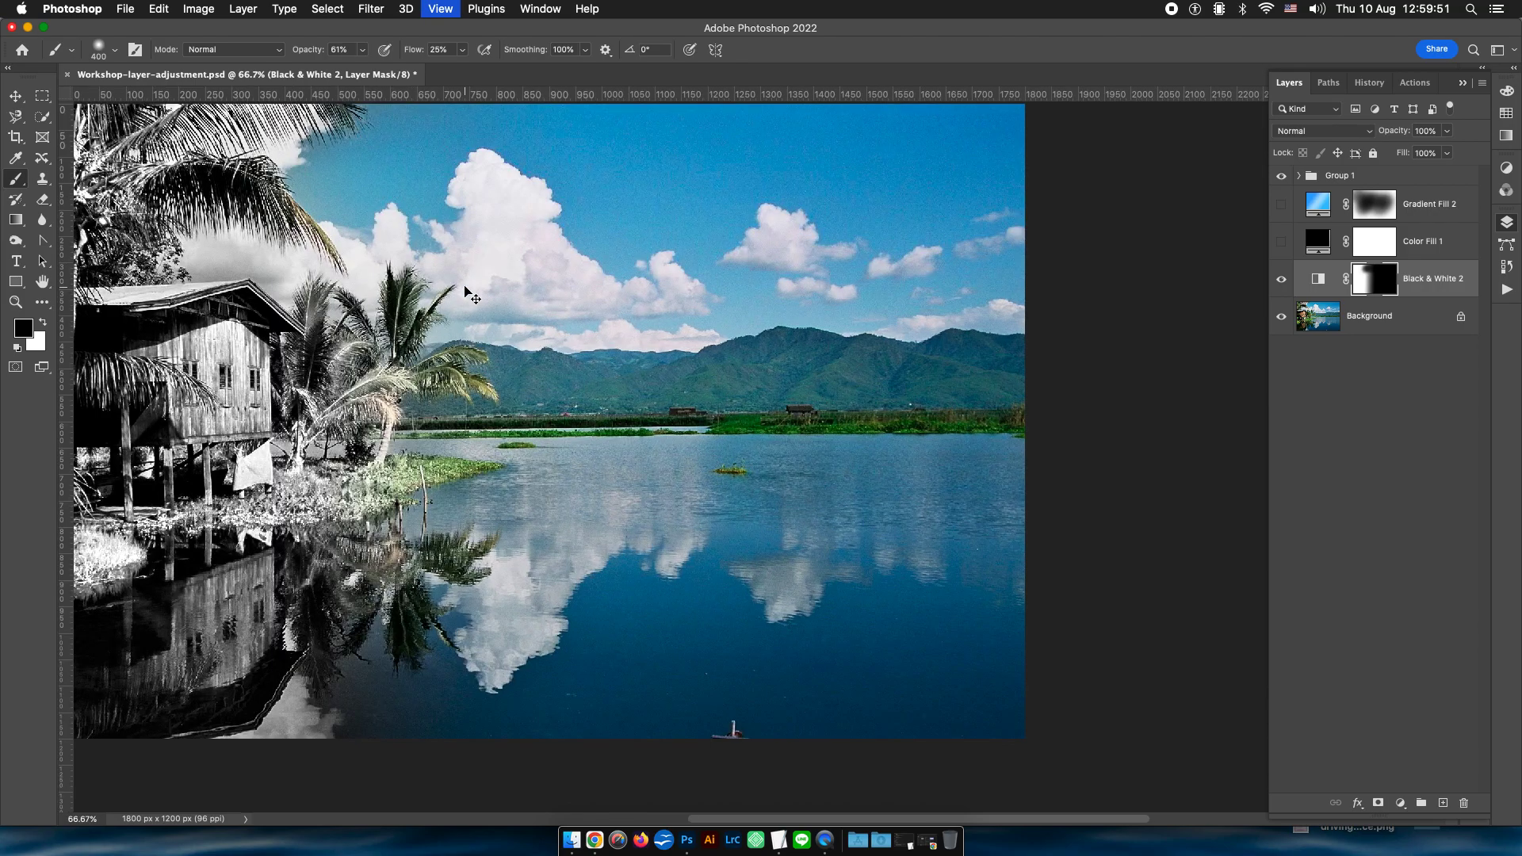
key(super+equal)
key(super+equal)
mouse_move(238, 317)
mouse_down()
mouse_move(852, 469)
mouse_move(898, 508)
mouse_up()
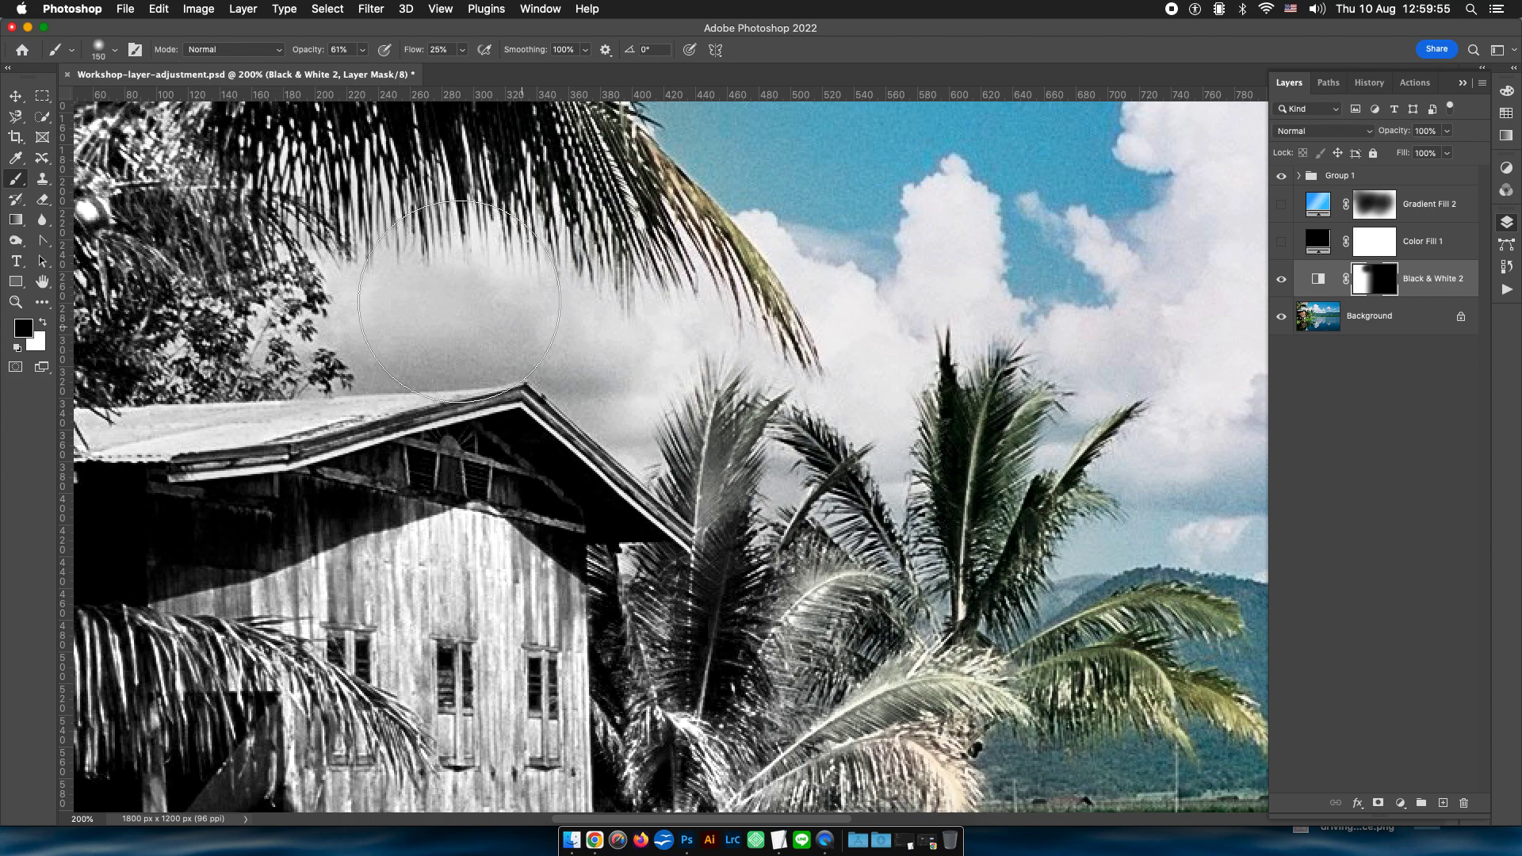
Shrink the brush to size 90 with 100% opacity and 100% flow.
drag(572, 314, 515, 314)
click(357, 52)
text(100)
key(Return)
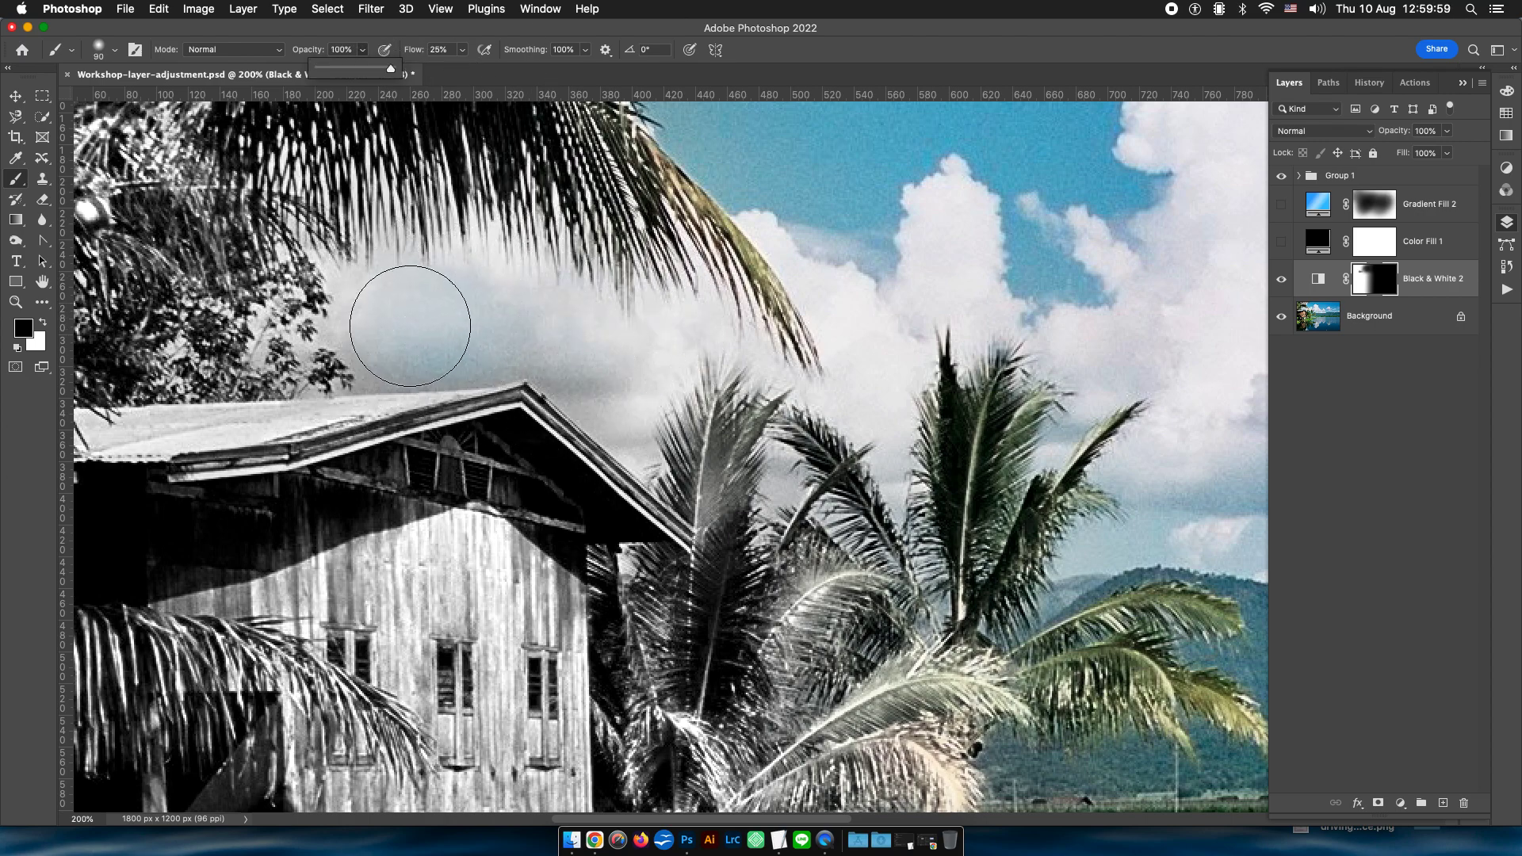
click(462, 50)
drag(461, 67, 525, 67)
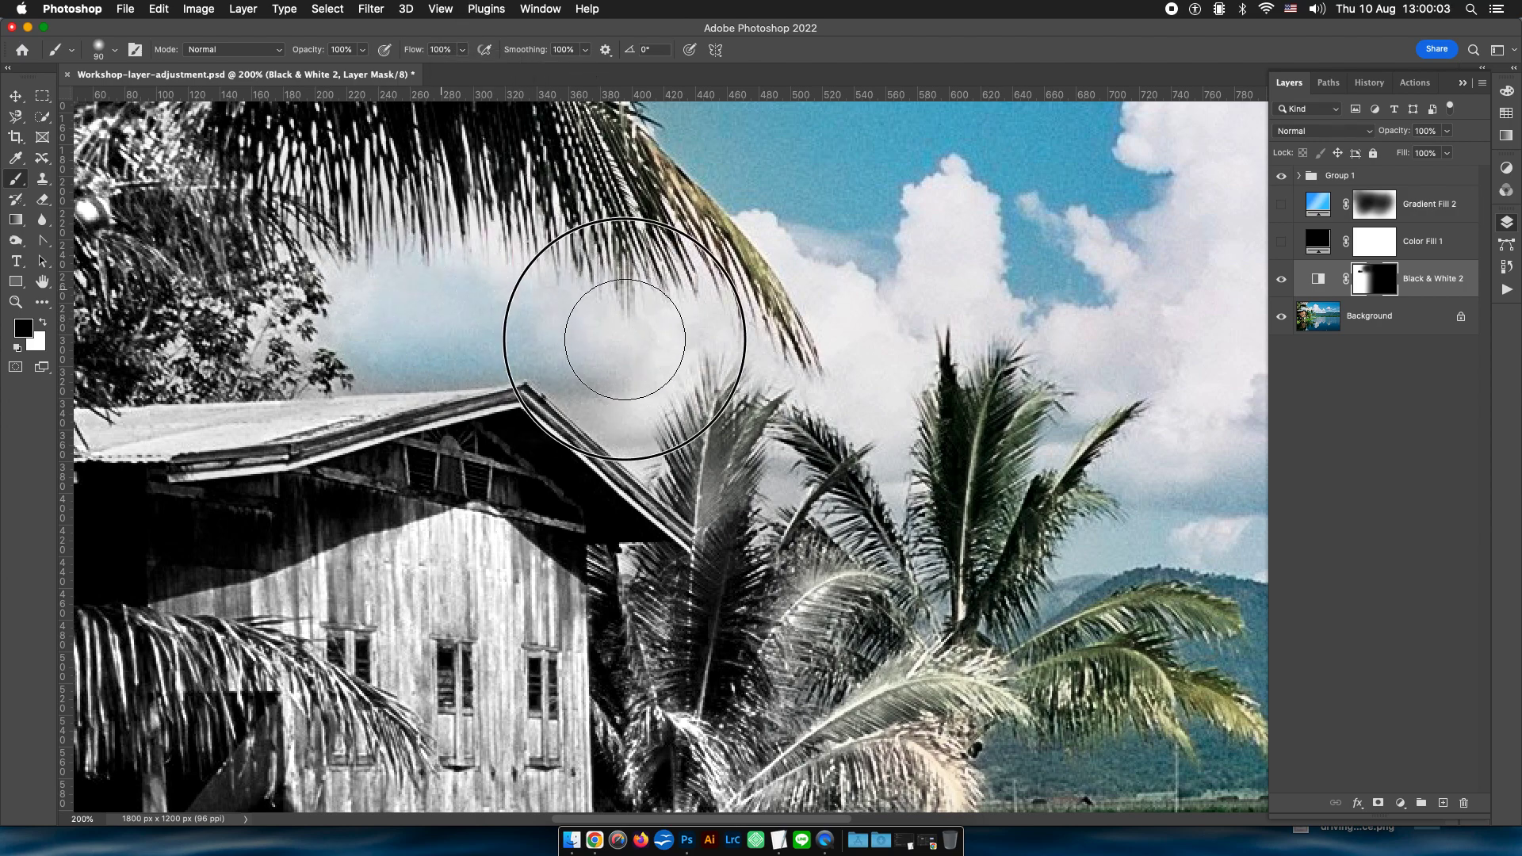
Paint colour back into the palm fronds, sky and top-left foliage.
mouse_move(524, 325)
mouse_down()
mouse_move(737, 295)
mouse_move(911, 296)
mouse_move(816, 271)
mouse_move(601, 394)
mouse_move(594, 372)
mouse_move(754, 306)
mouse_move(979, 262)
mouse_up()
mouse_move(143, 237)
mouse_down()
mouse_move(199, 198)
mouse_move(286, 222)
mouse_up()
key(super+minus)
key(super+minus)
key(super+minus)
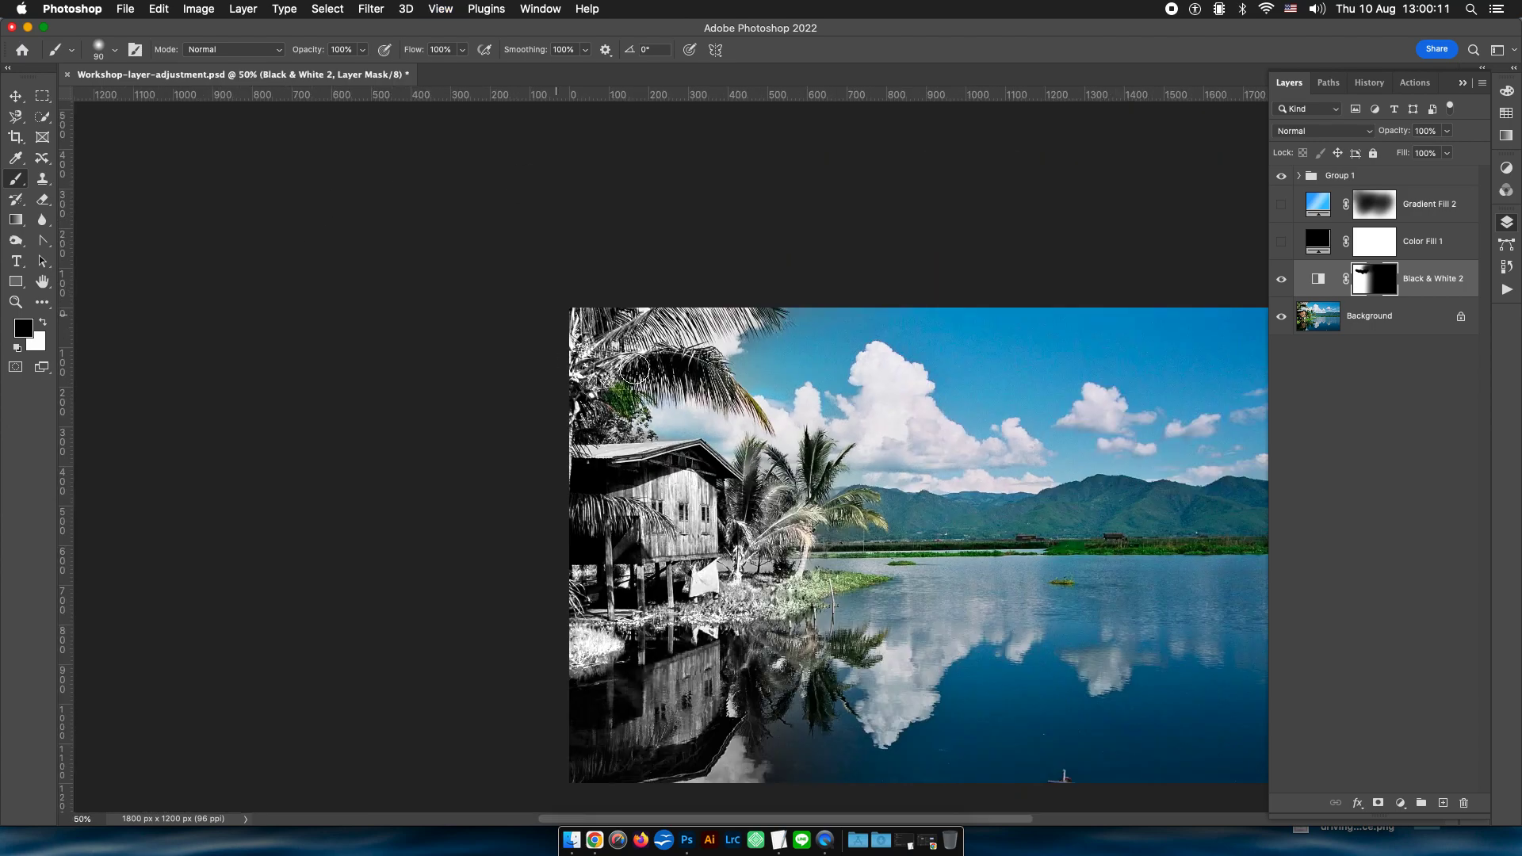
Paint colour into more top-left foliage and the central palm, undoing a white-paint stroke.
mouse_move(634, 370)
mouse_down()
mouse_move(598, 380)
mouse_move(594, 301)
mouse_move(673, 350)
mouse_move(738, 321)
mouse_move(614, 373)
mouse_up()
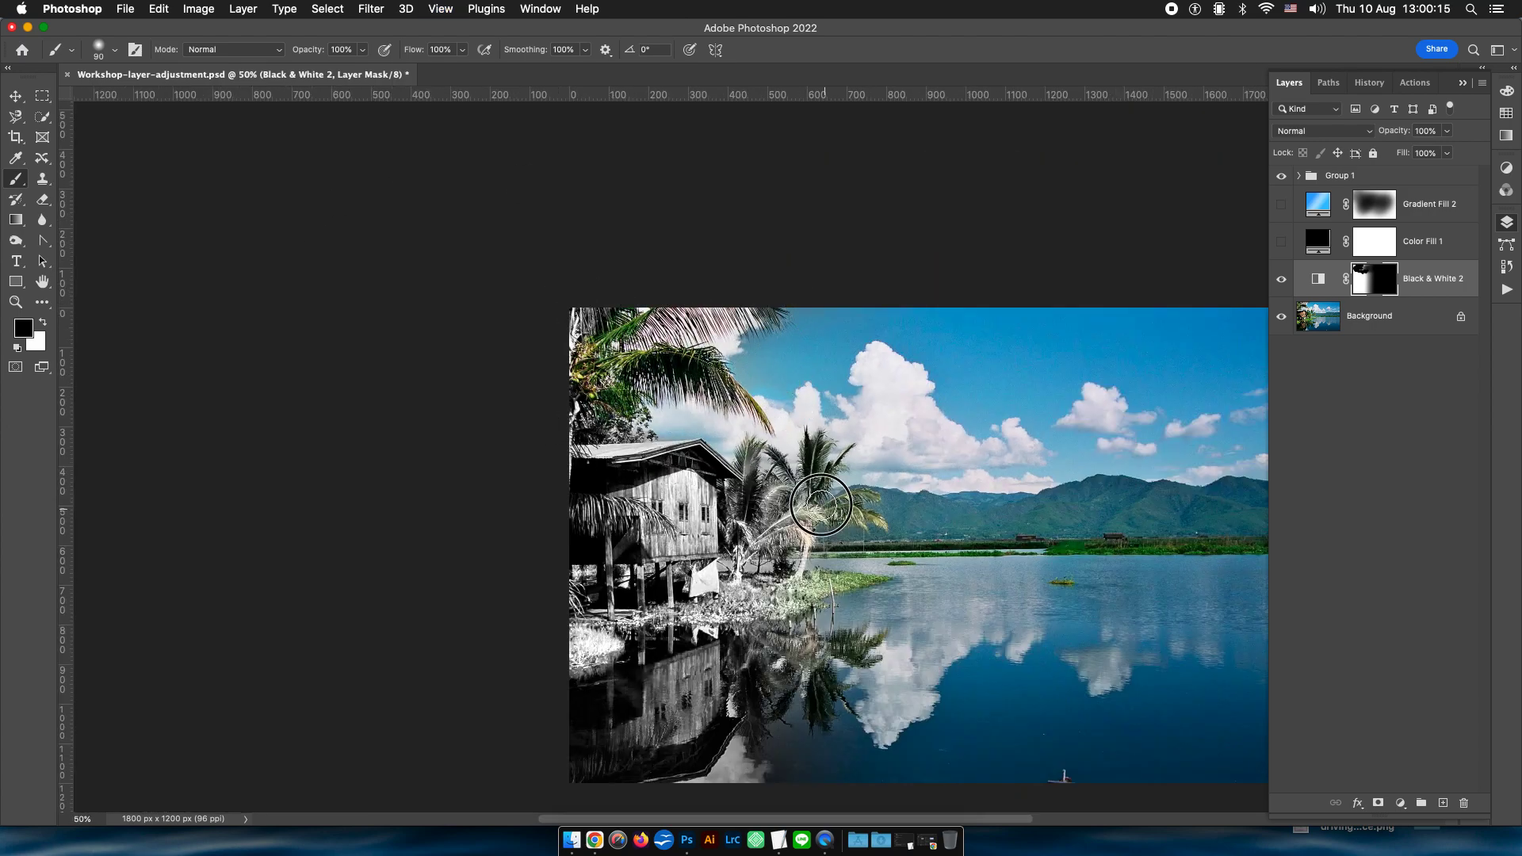
mouse_move(821, 504)
mouse_down()
mouse_move(788, 523)
mouse_move(761, 508)
mouse_move(745, 619)
mouse_move(836, 583)
mouse_move(761, 626)
mouse_move(856, 571)
mouse_move(713, 602)
mouse_move(738, 470)
mouse_move(780, 507)
mouse_move(825, 496)
mouse_move(765, 539)
mouse_move(741, 531)
mouse_move(845, 520)
mouse_move(856, 503)
mouse_up()
key(x)
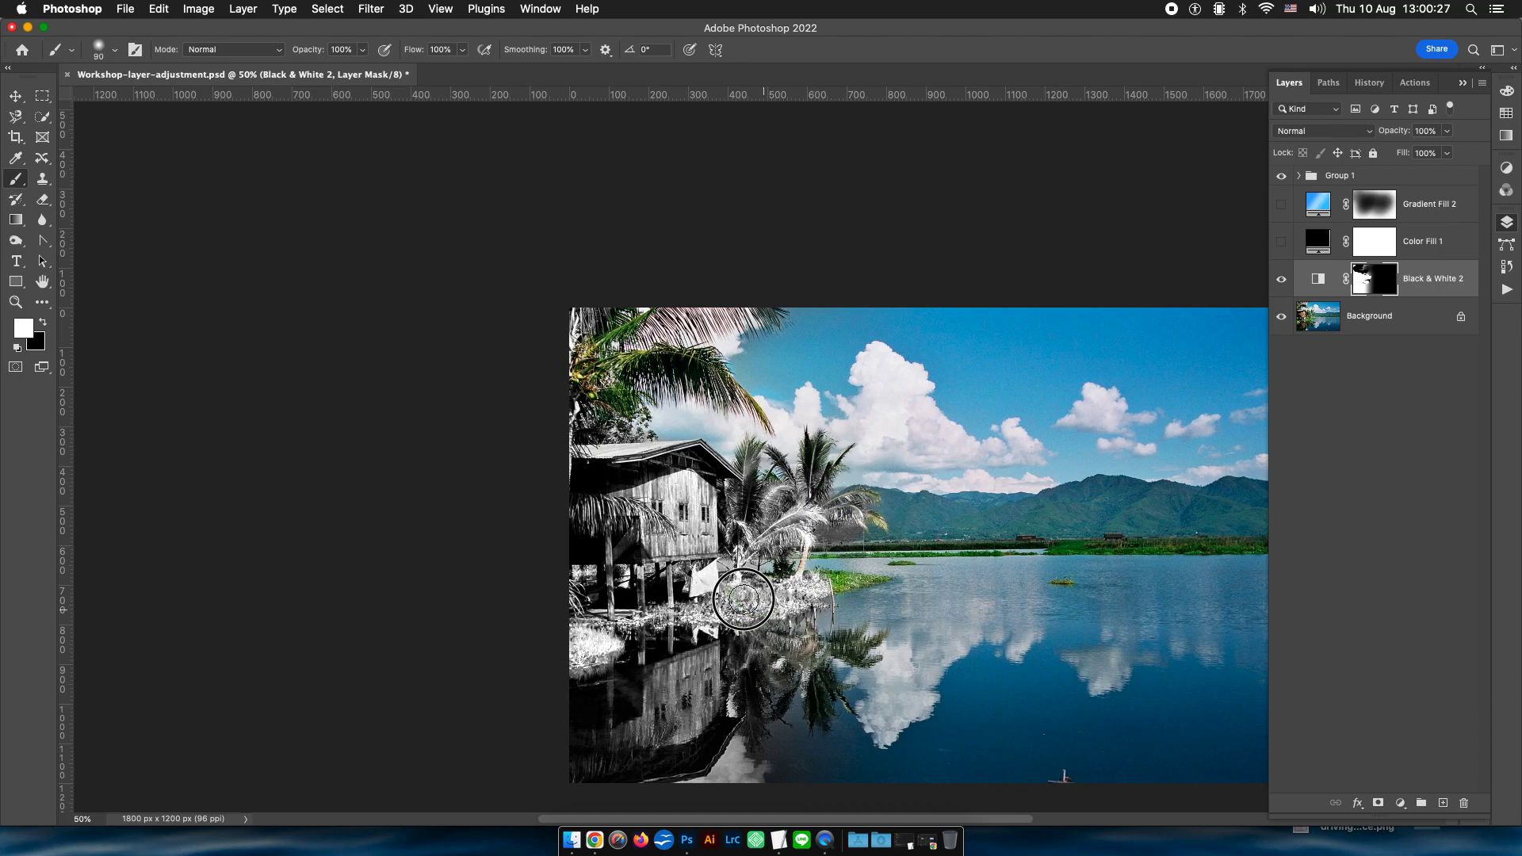
key(super+z)
key(super+2)
click(1404, 811)
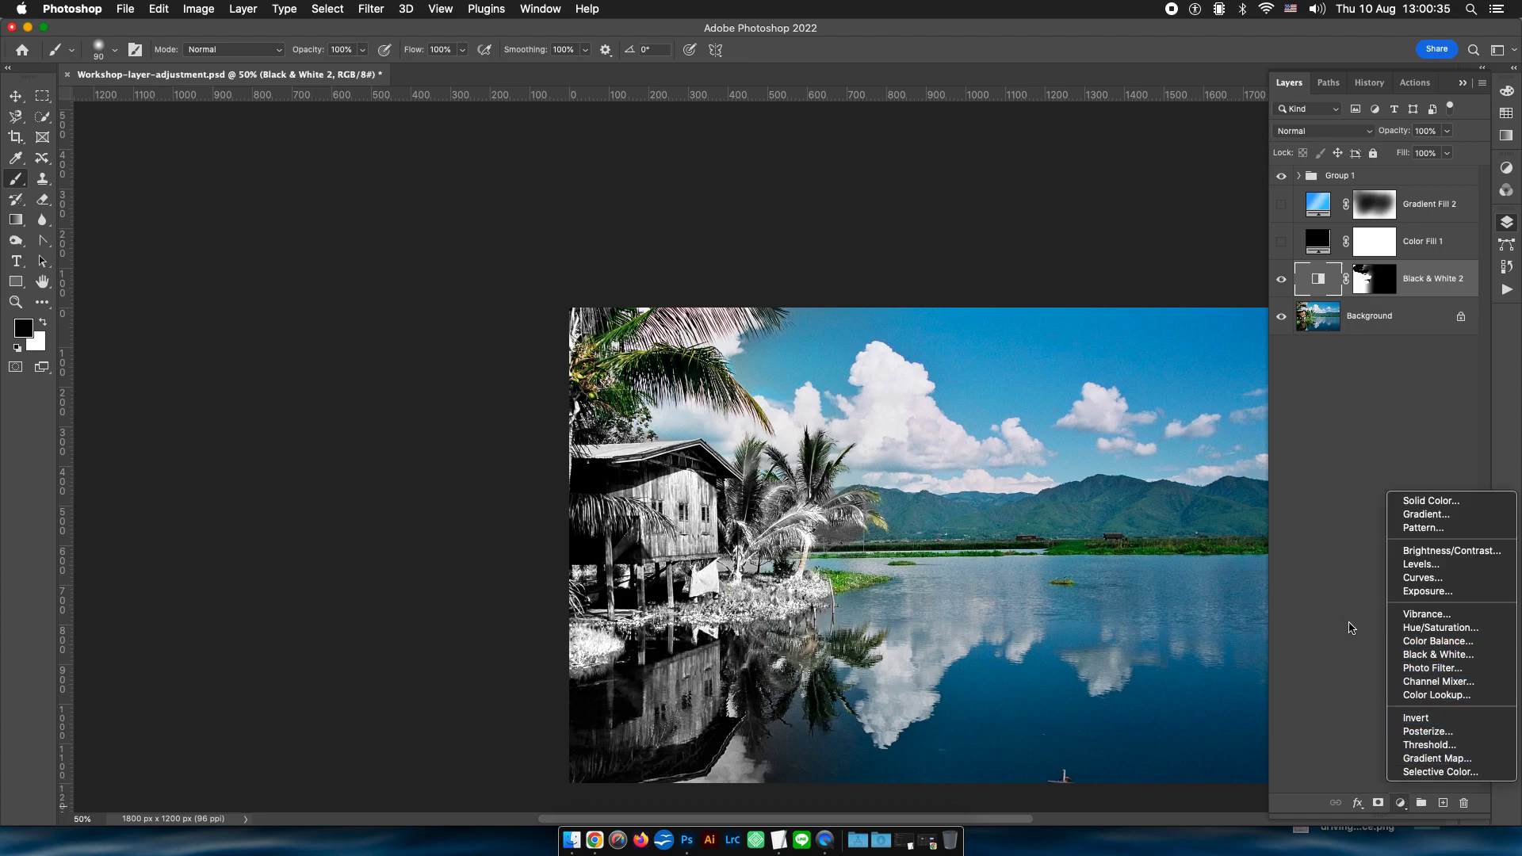
Add a Pattern Fill 1 layer with the default leaf pattern.
click(1335, 540)
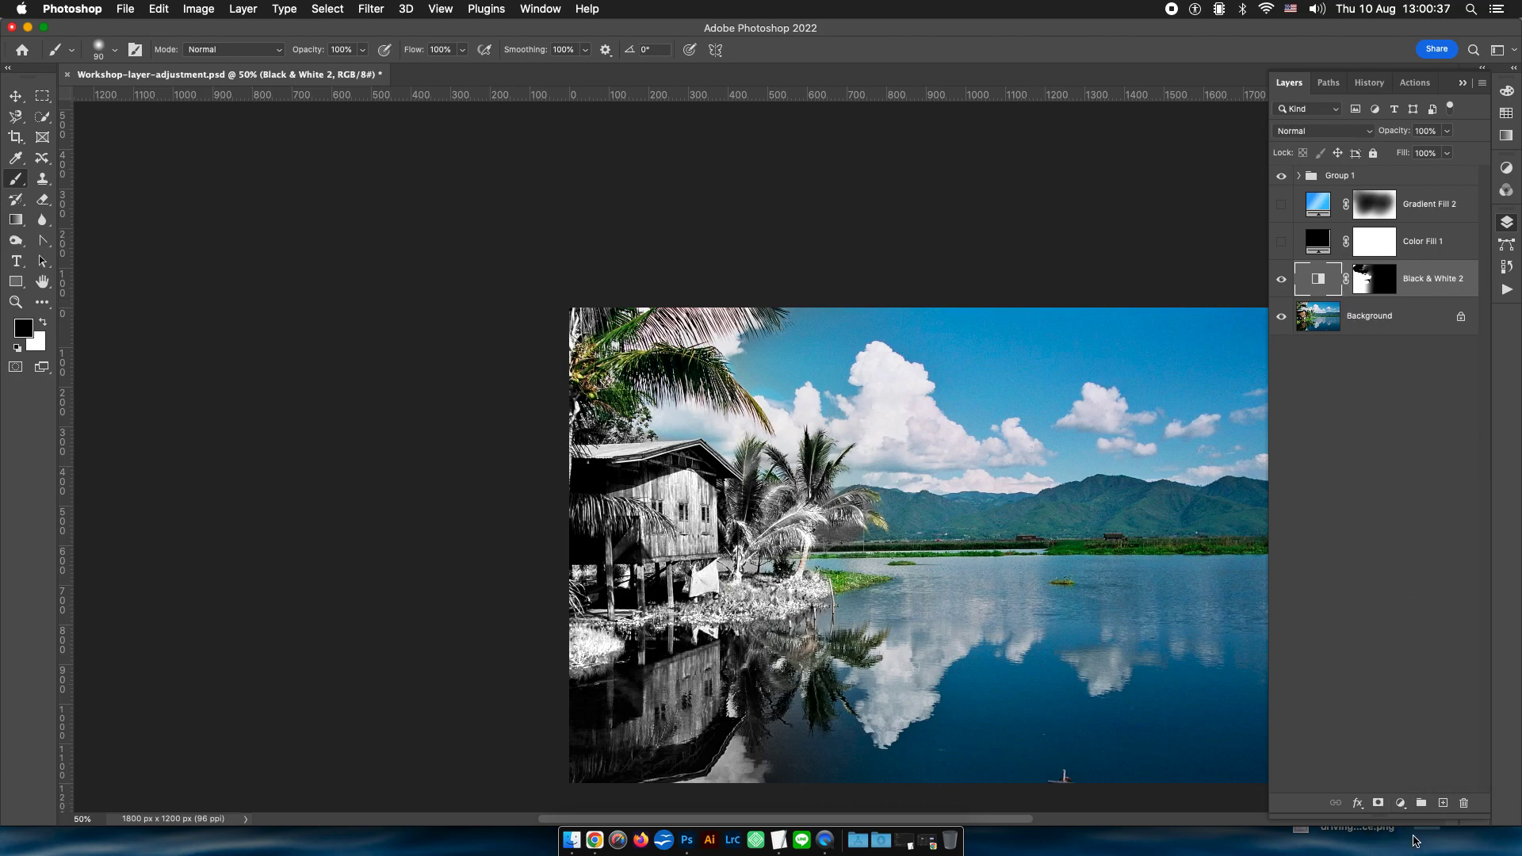
click(1399, 806)
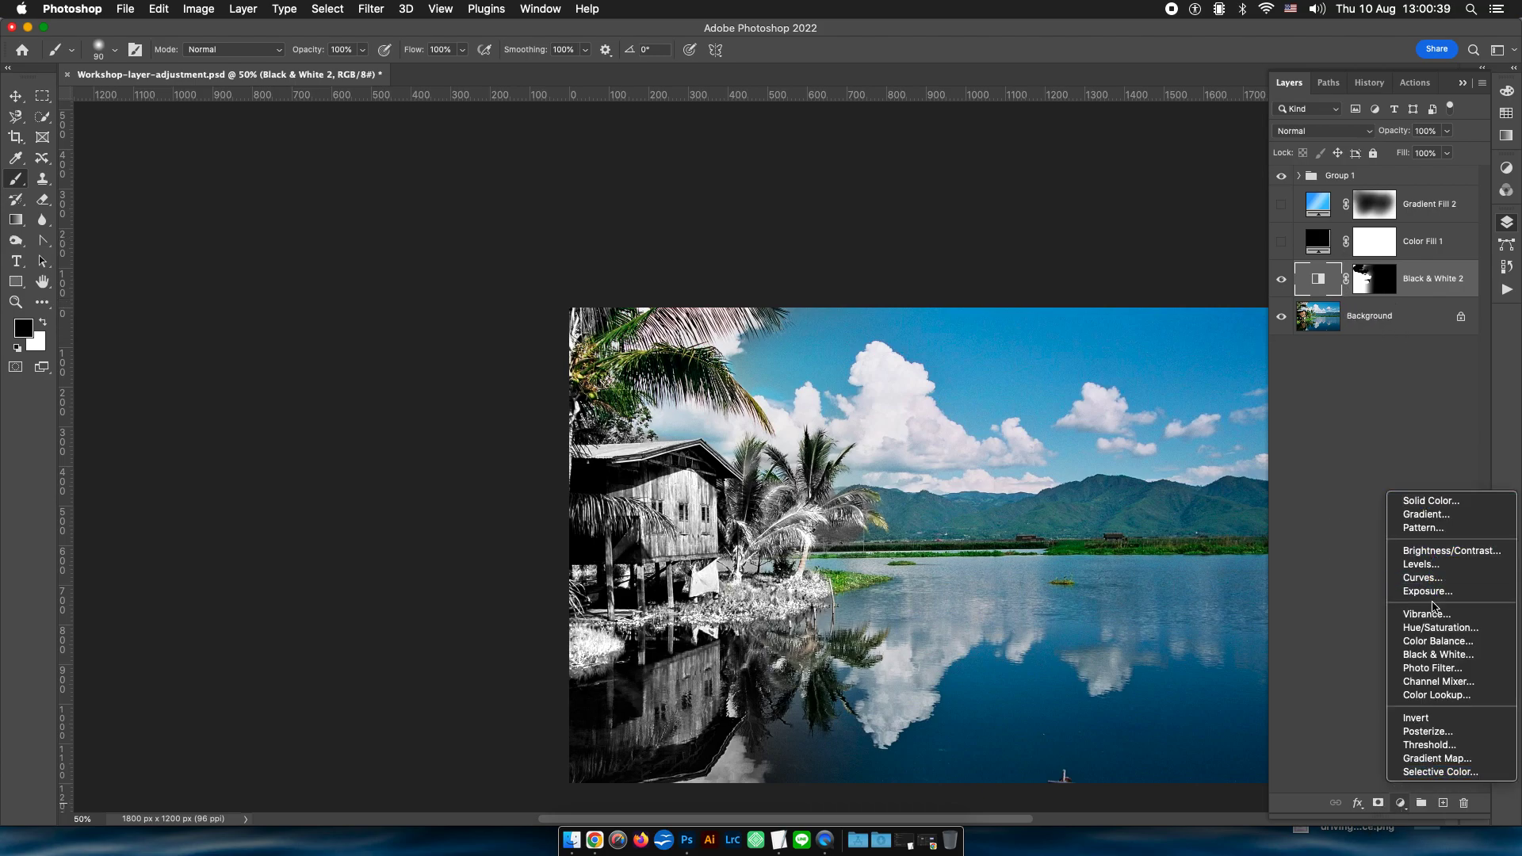
click(1434, 529)
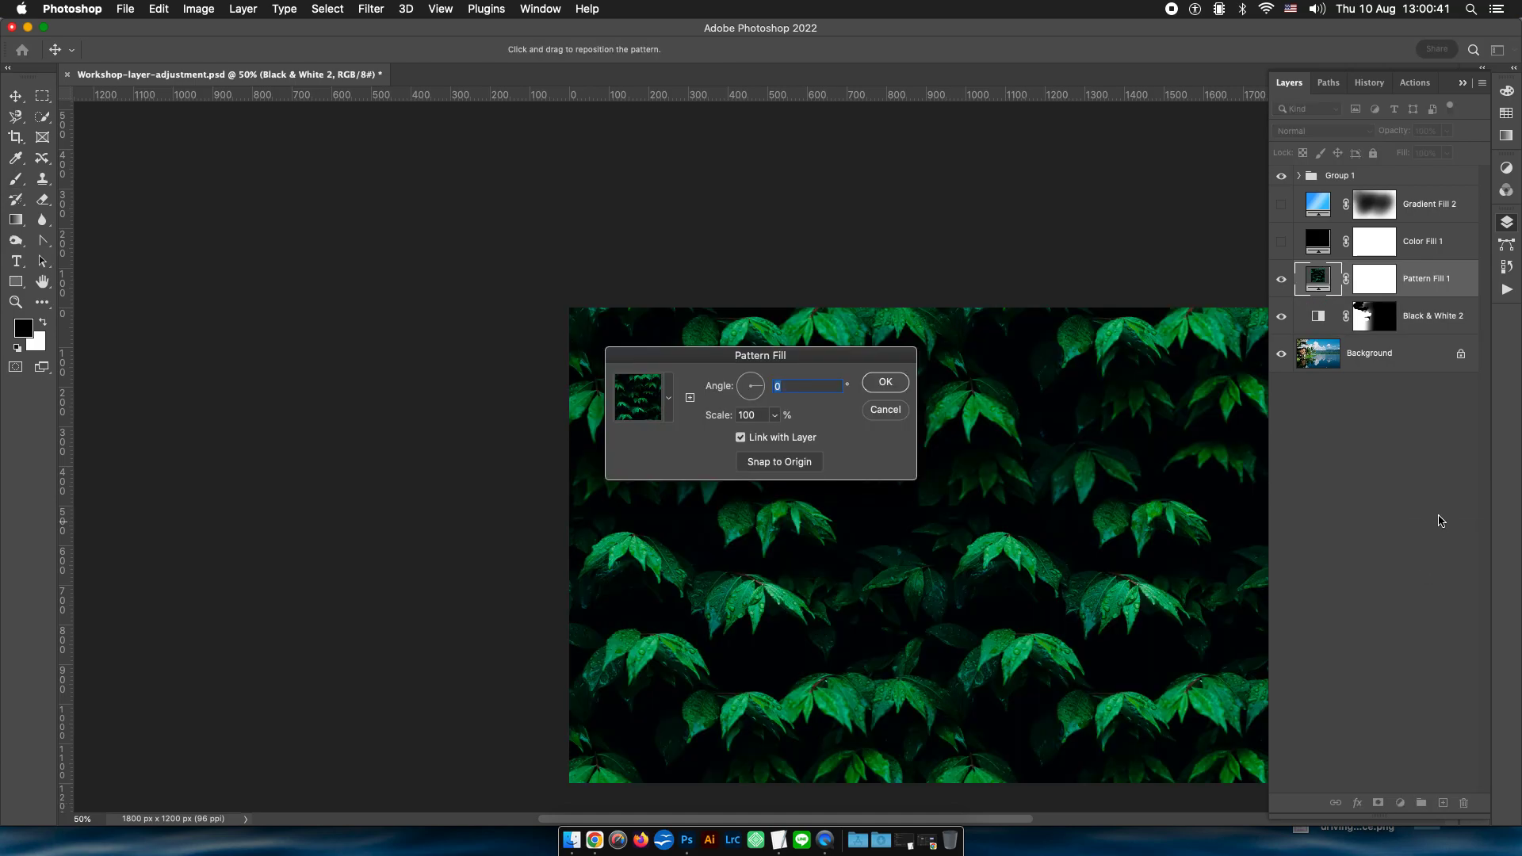
click(885, 387)
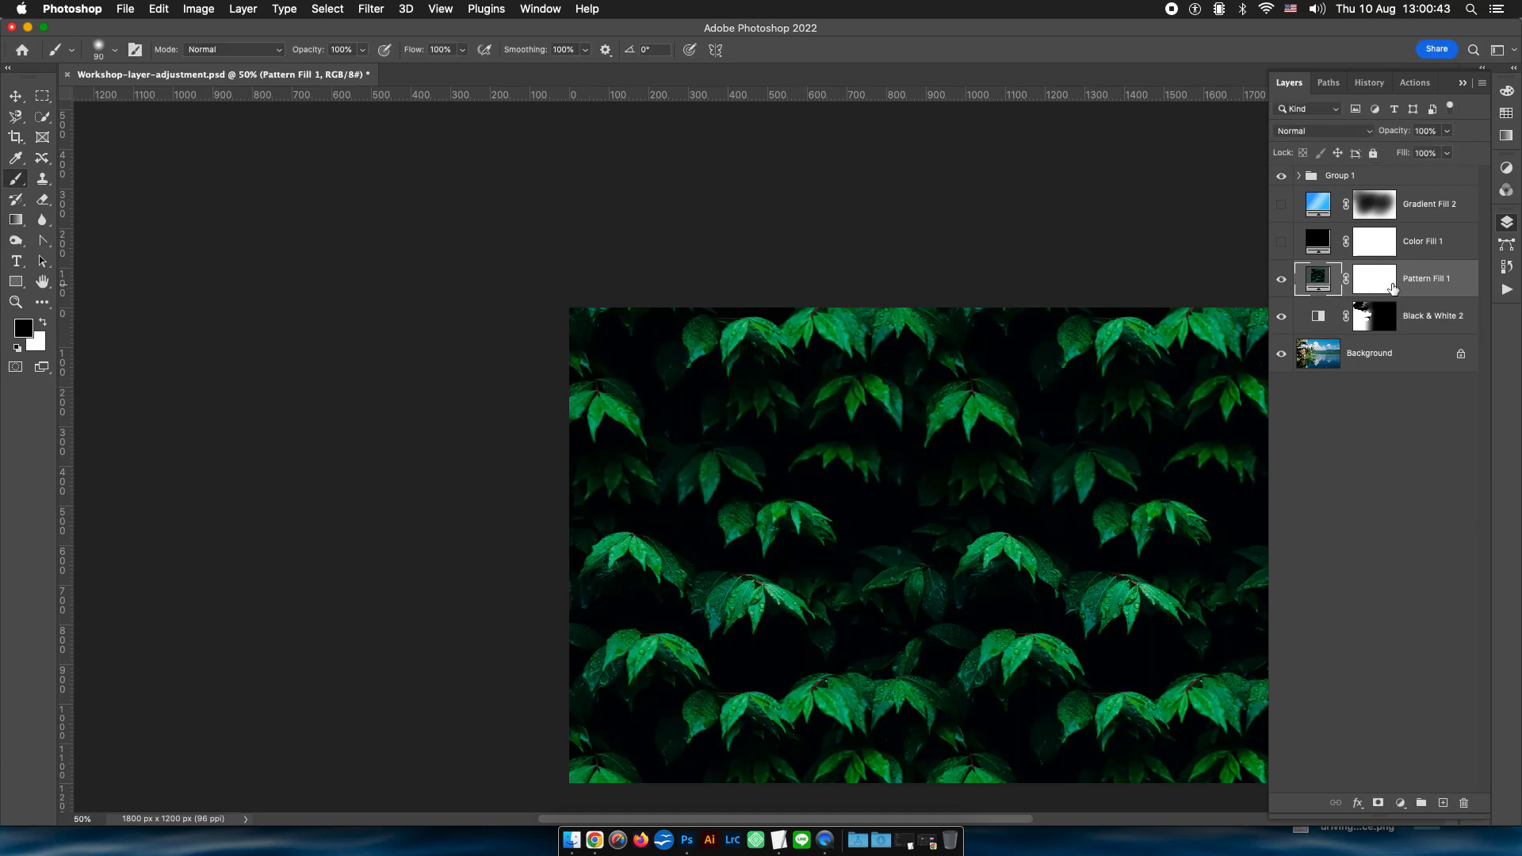
Zoom out, select the Background layer and hide Pattern Fill 1.
key(ctrl+minus)
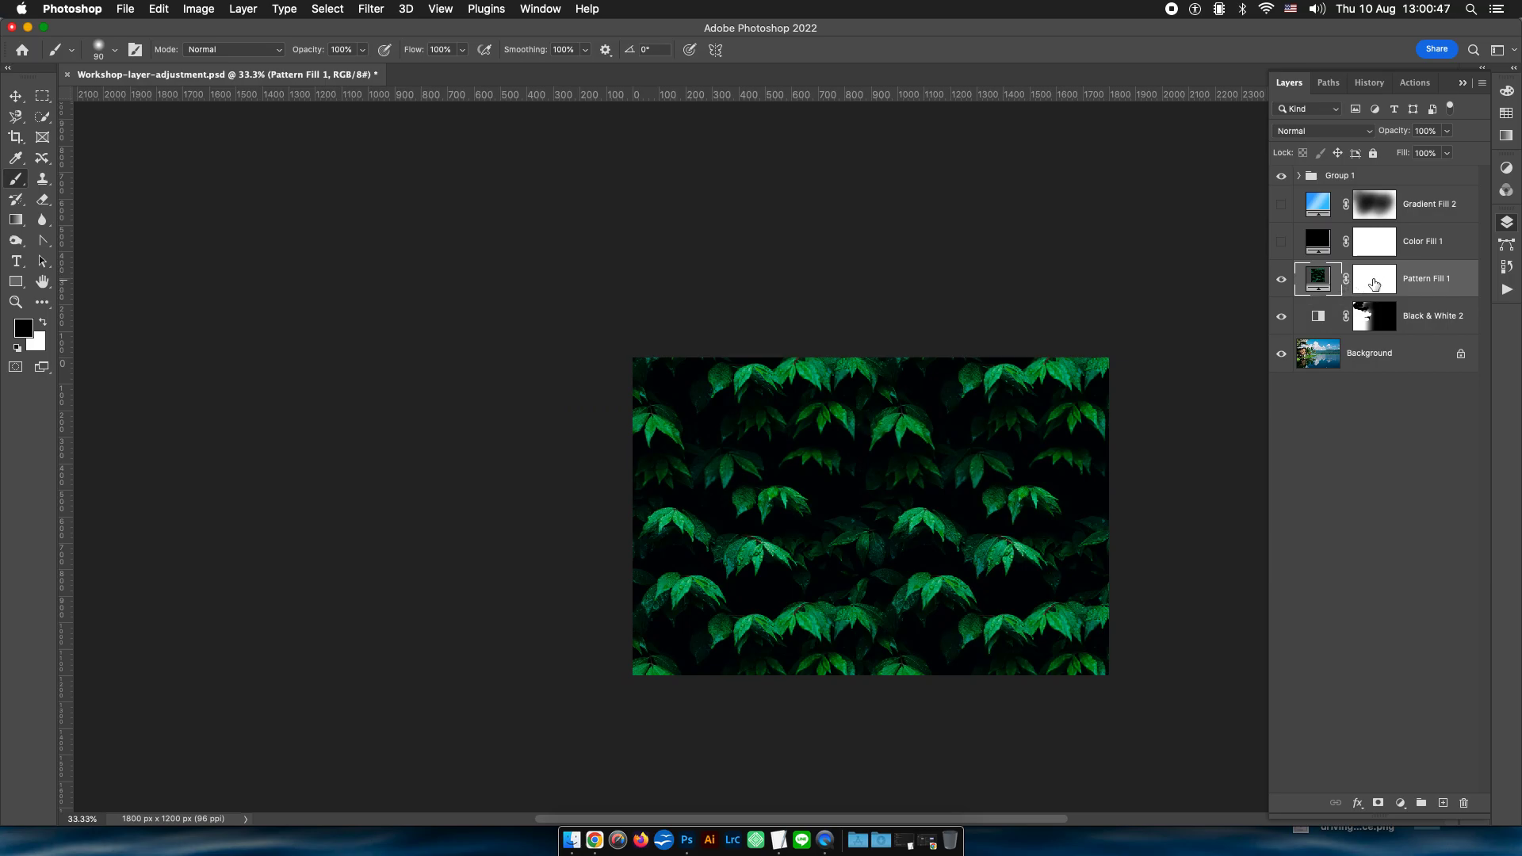
click(1376, 283)
key(x)
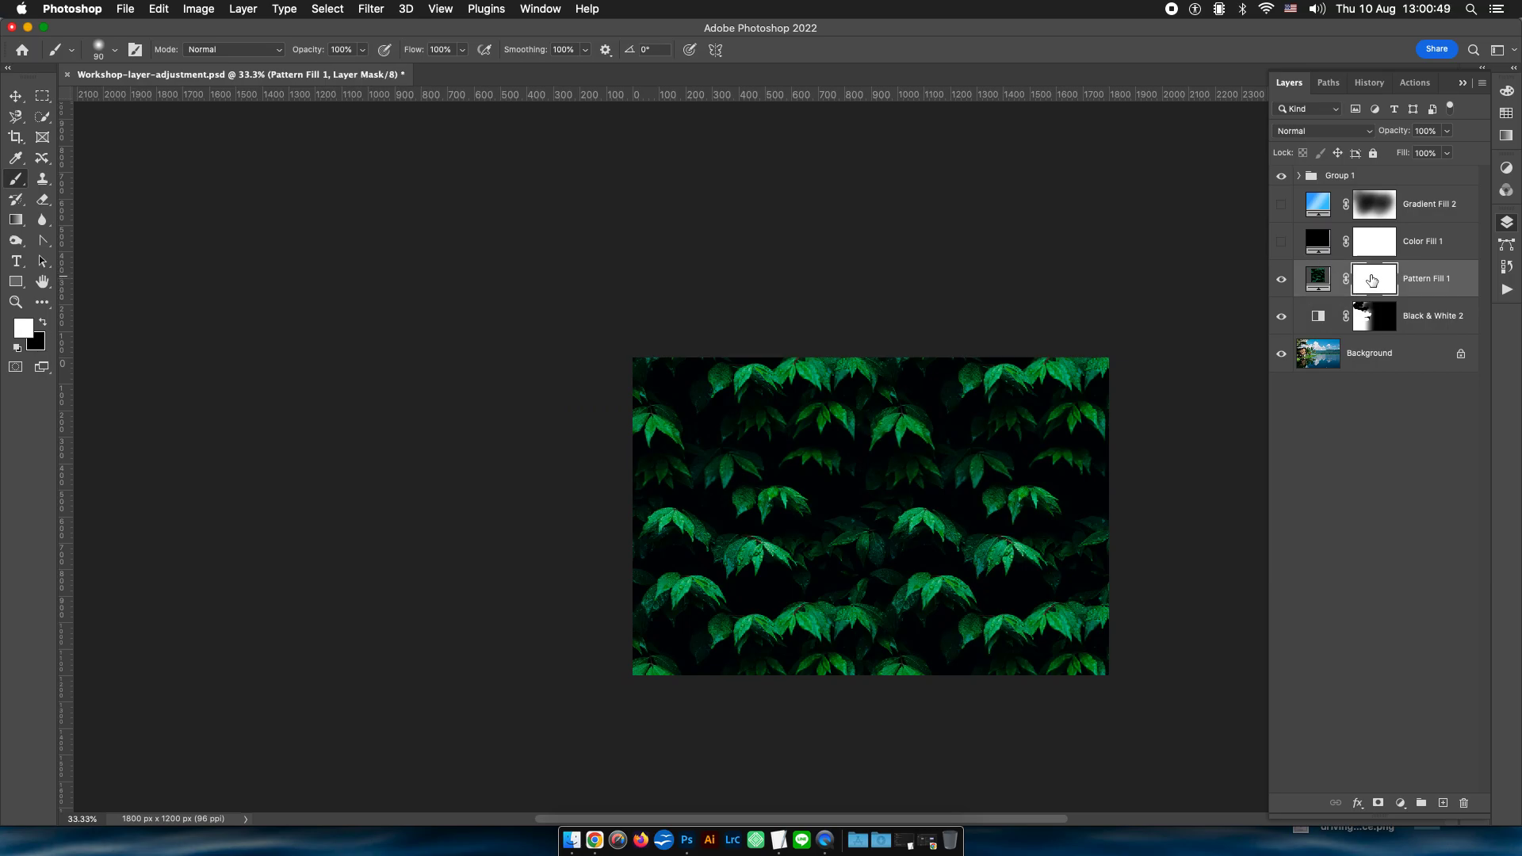
click(1338, 357)
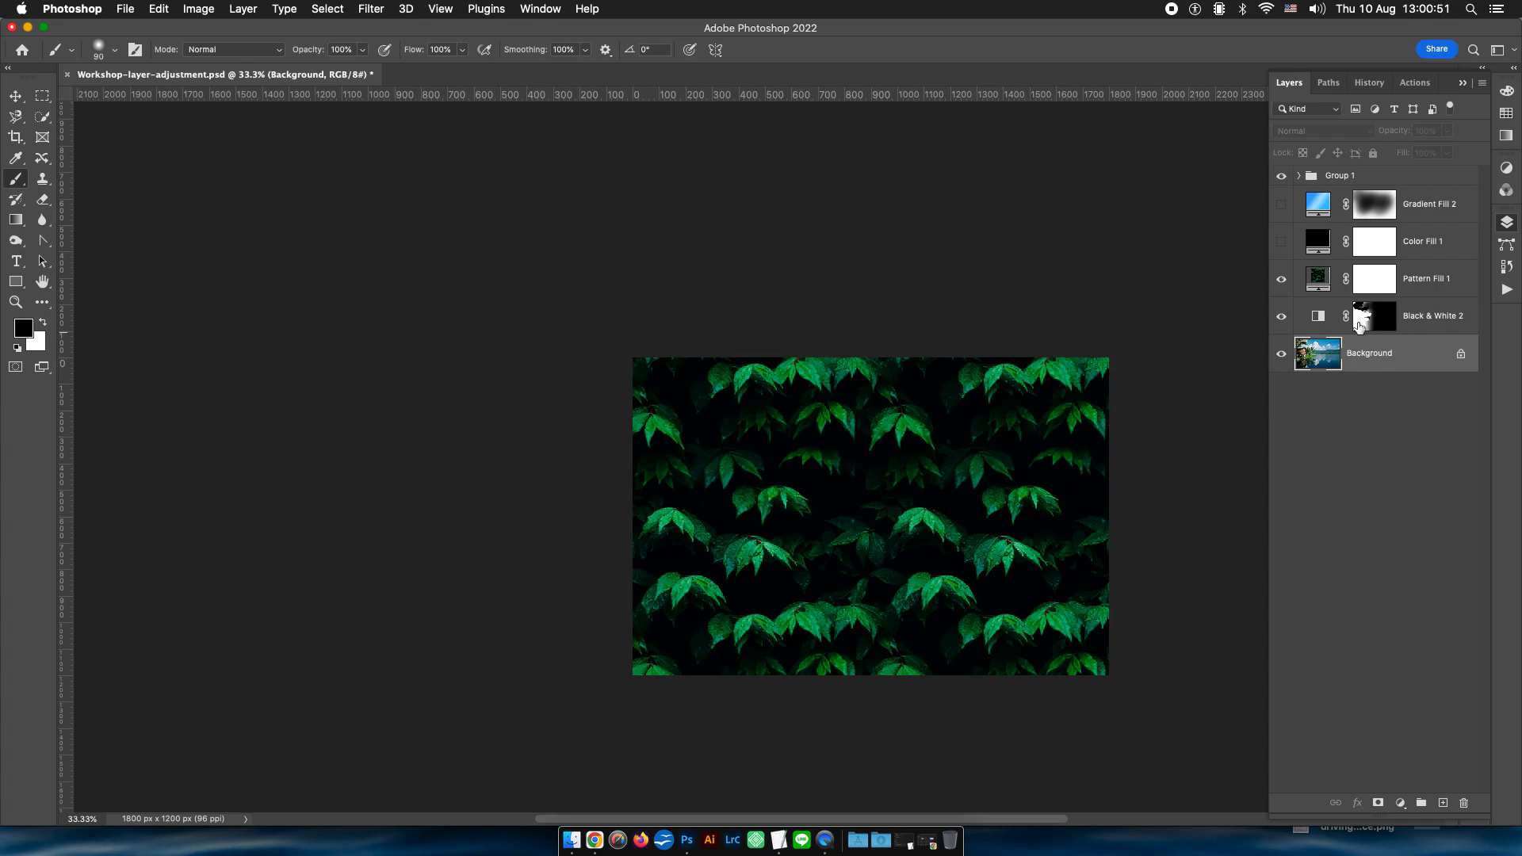
click(1281, 278)
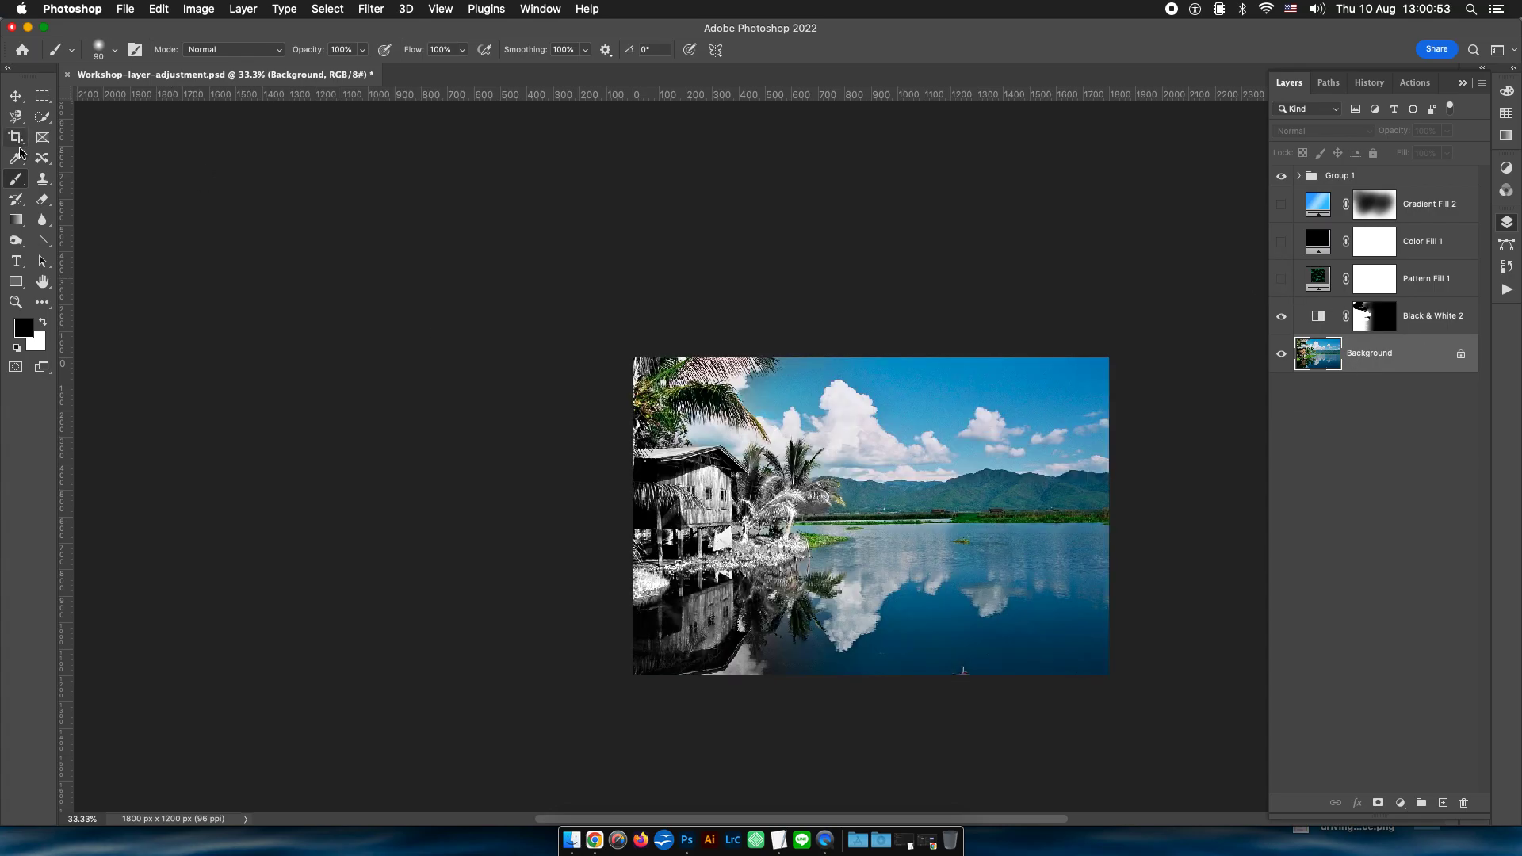
click(15, 123)
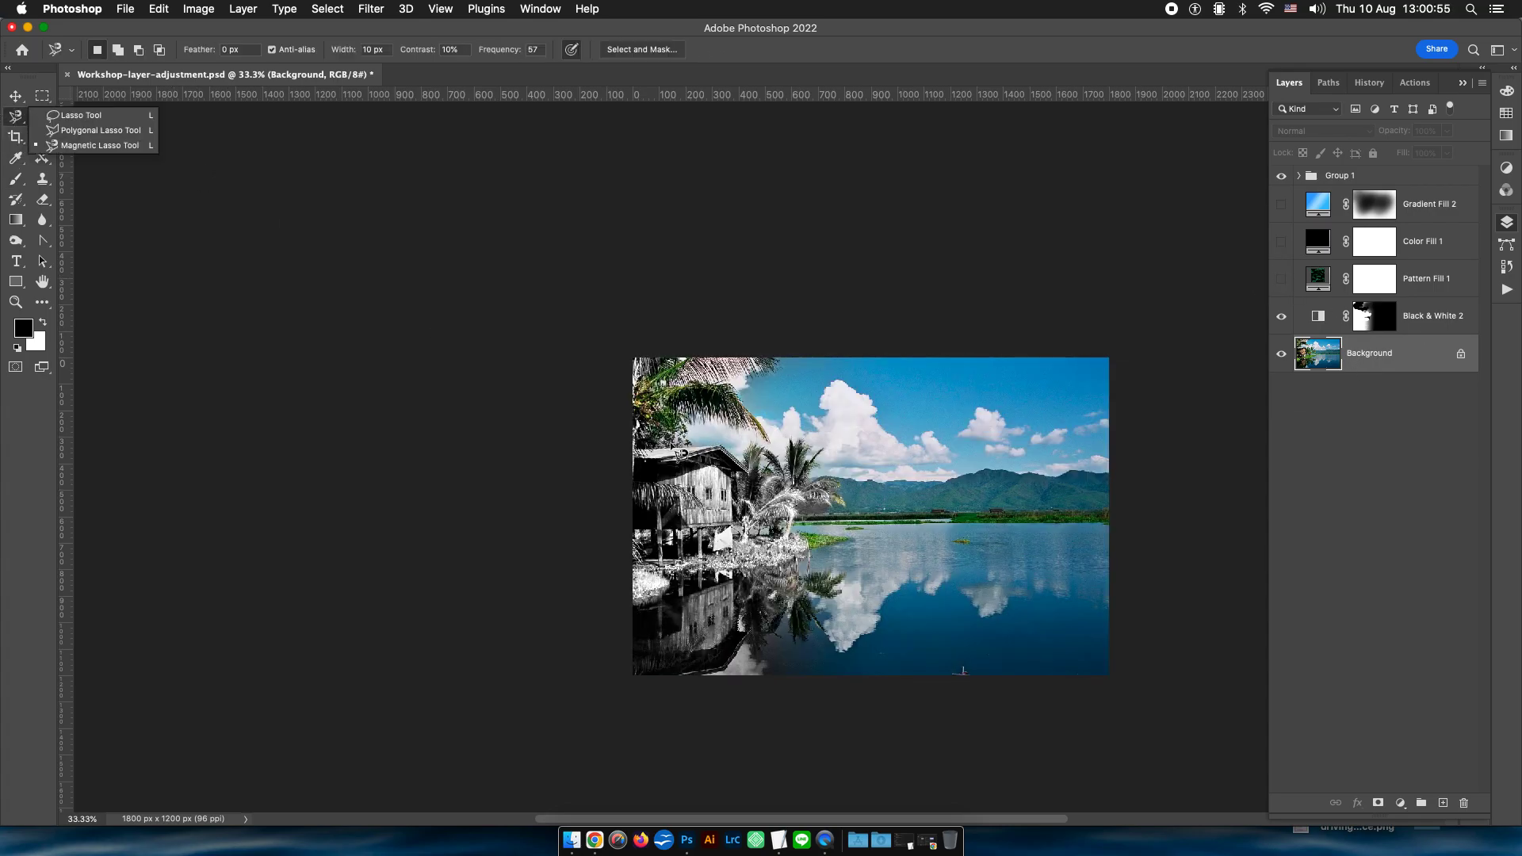
Lasso the house and palms, fill that area on Pattern Fill 1's mask, then hide the layer.
click(790, 365)
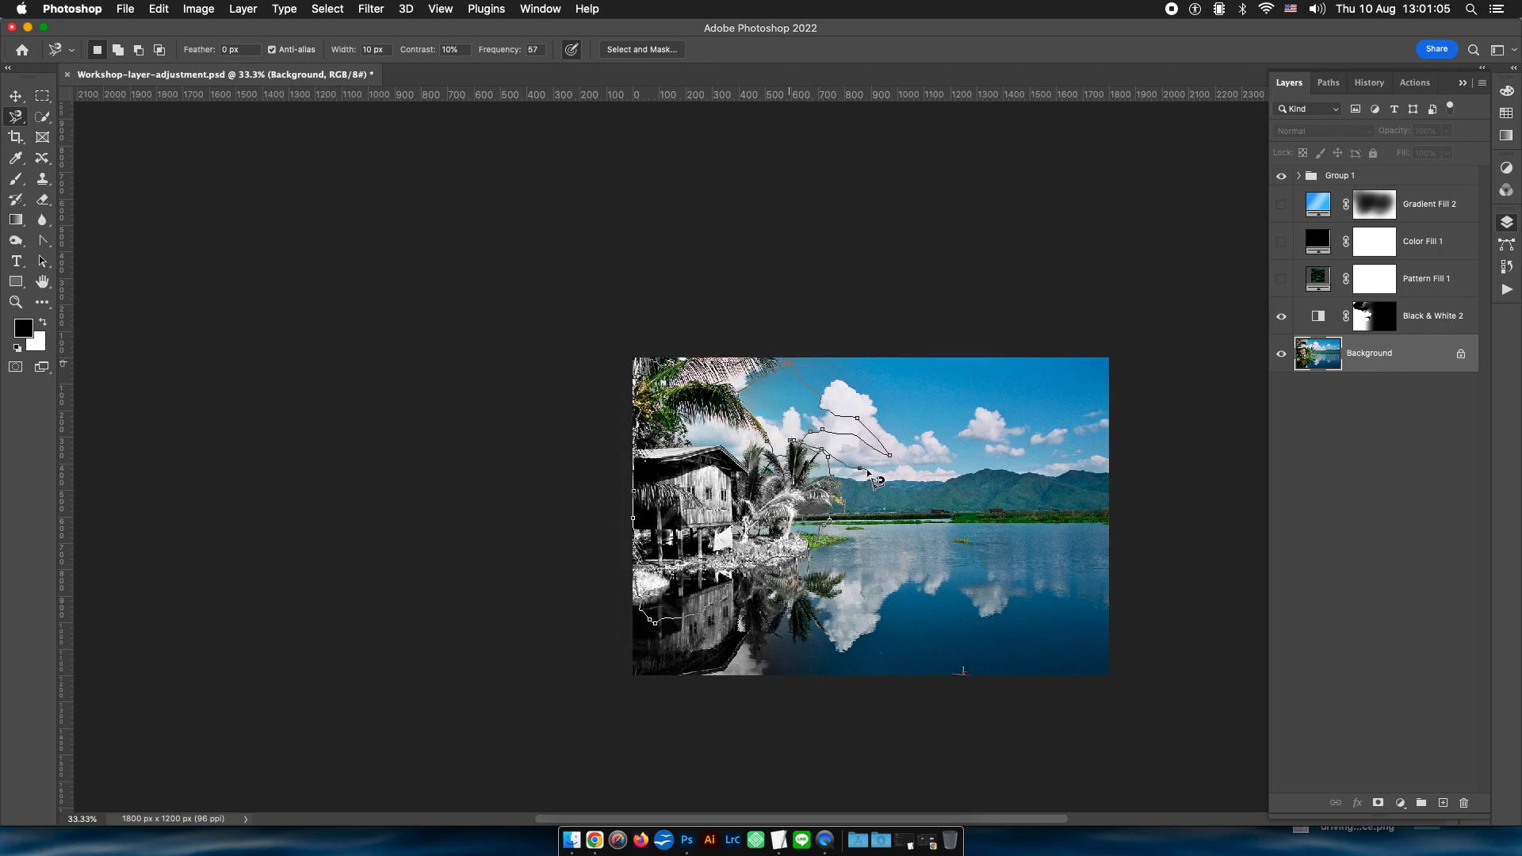
double_click(824, 458)
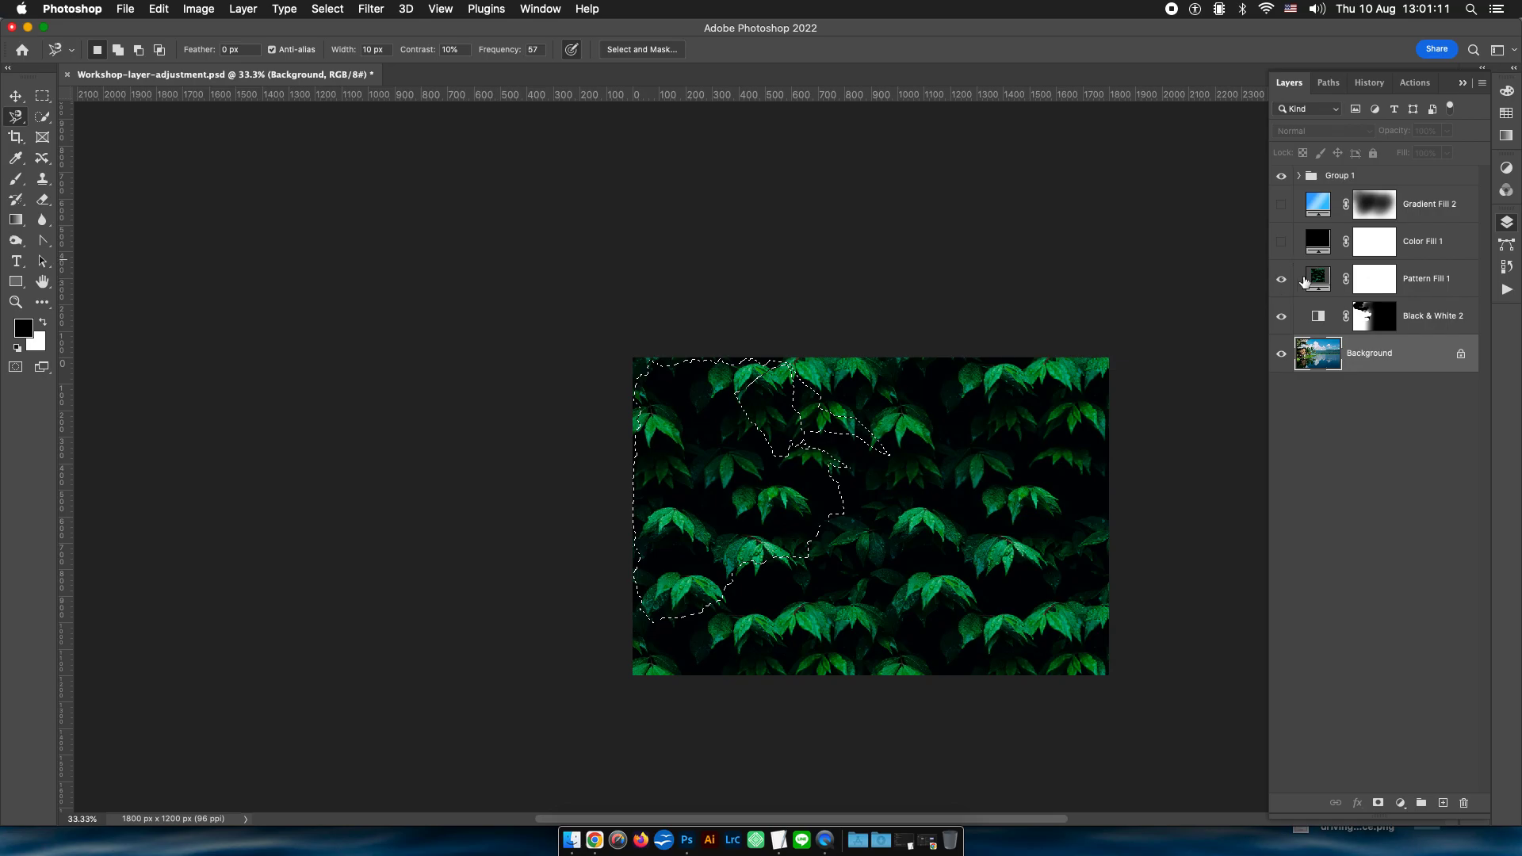
click(1373, 286)
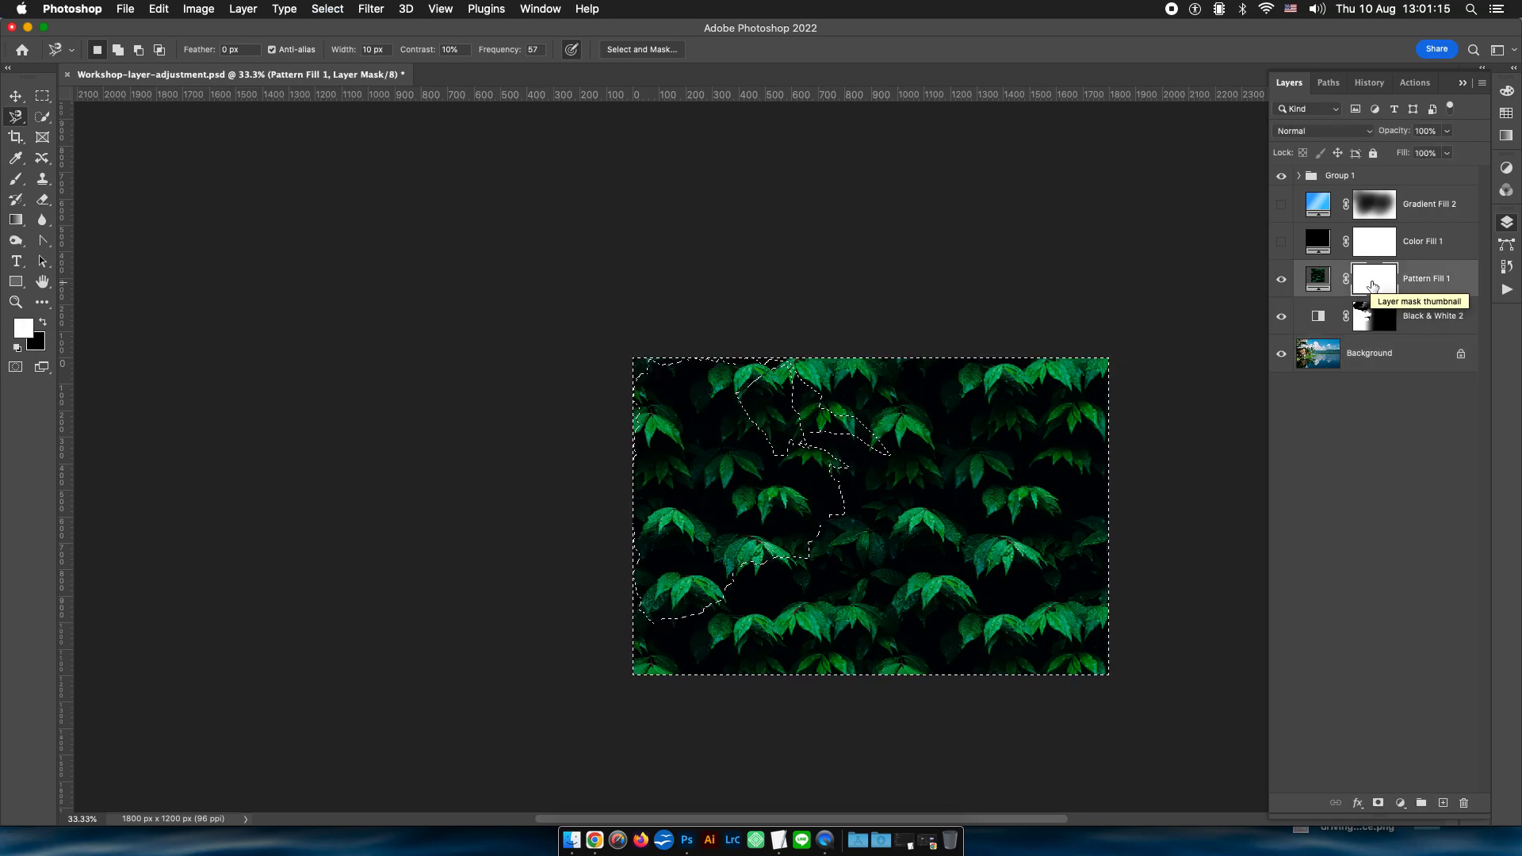
key(BackSpace)
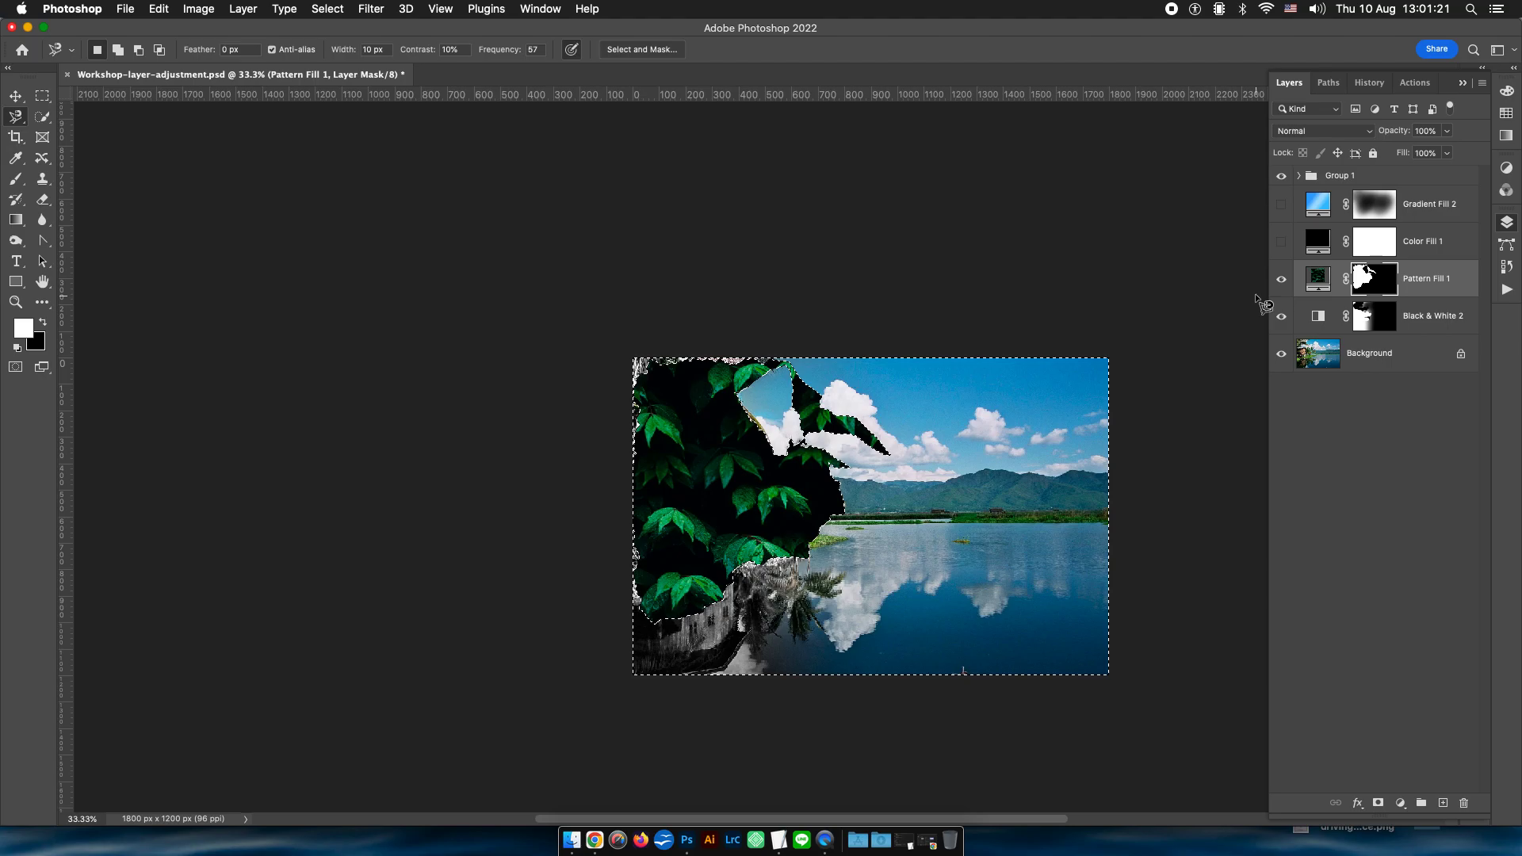
key(super+d)
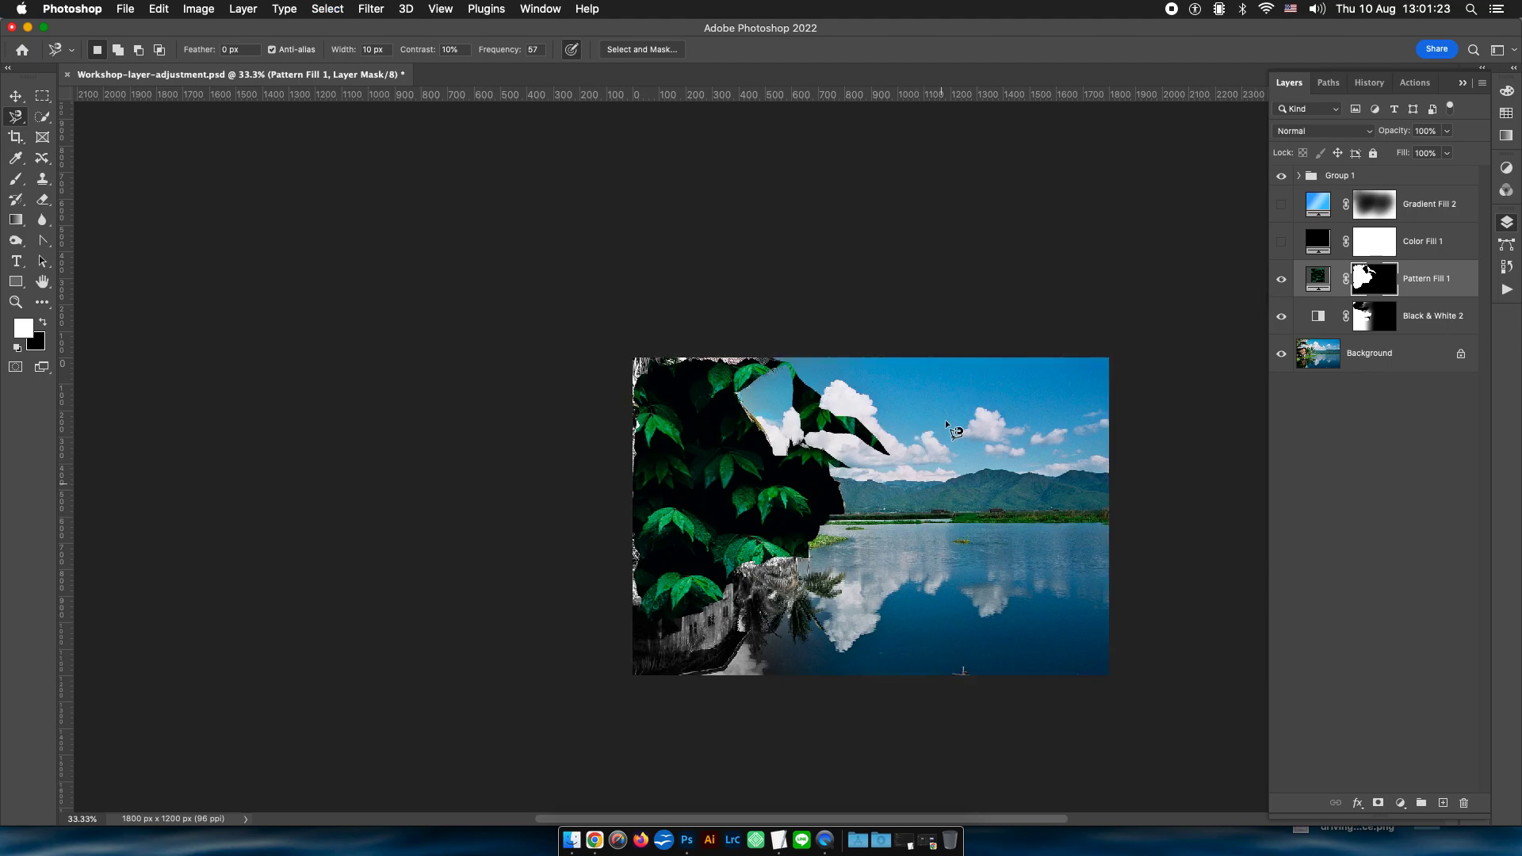
click(1282, 279)
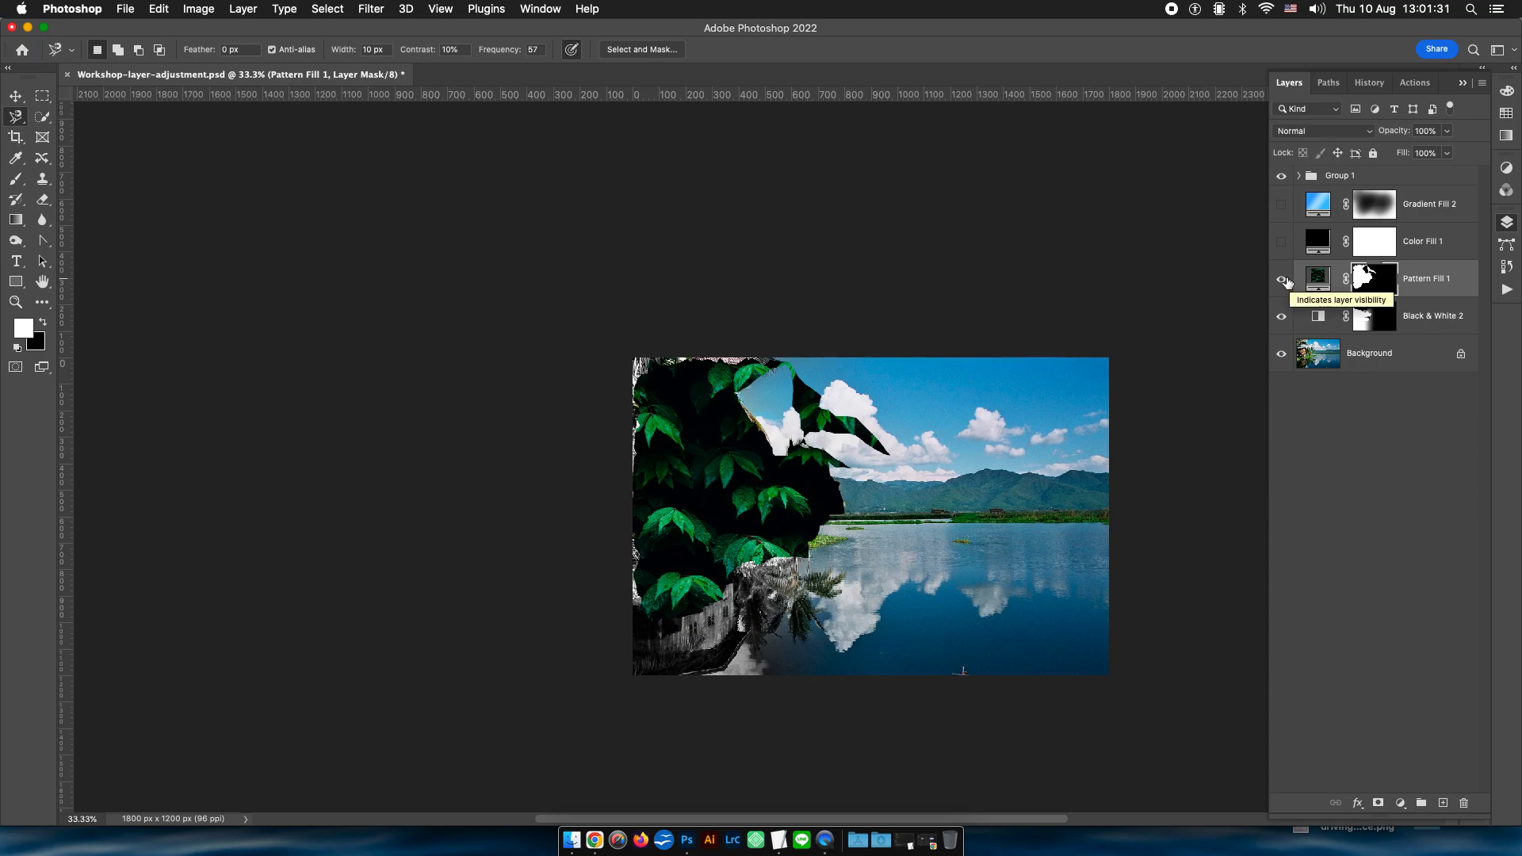
click(1282, 279)
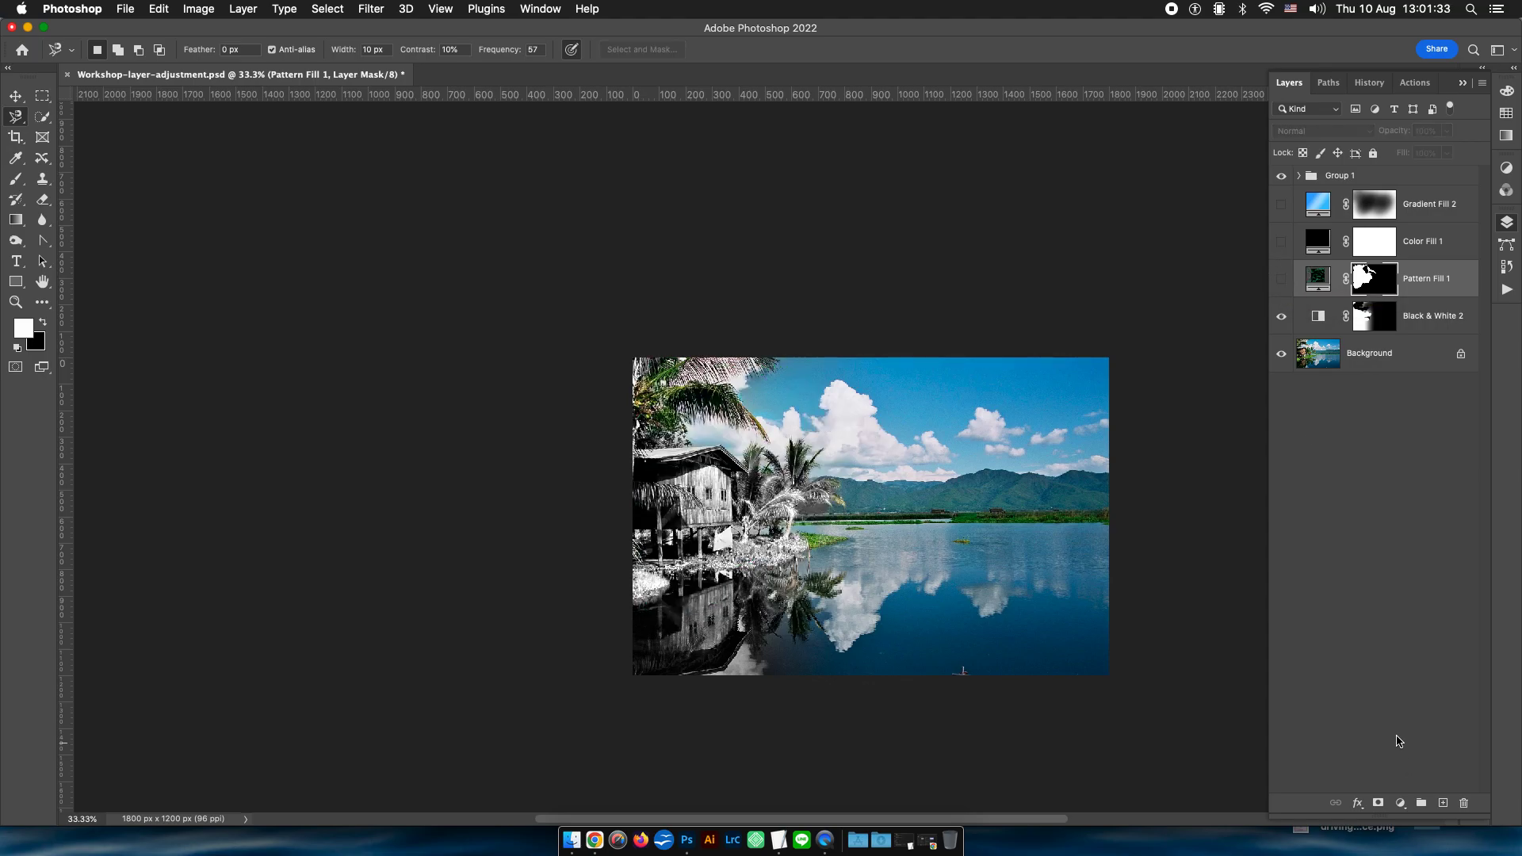
Select the Background layer and hide Black & White 2 so the lake photo shows in full colour.
click(1401, 803)
click(1345, 617)
click(1387, 366)
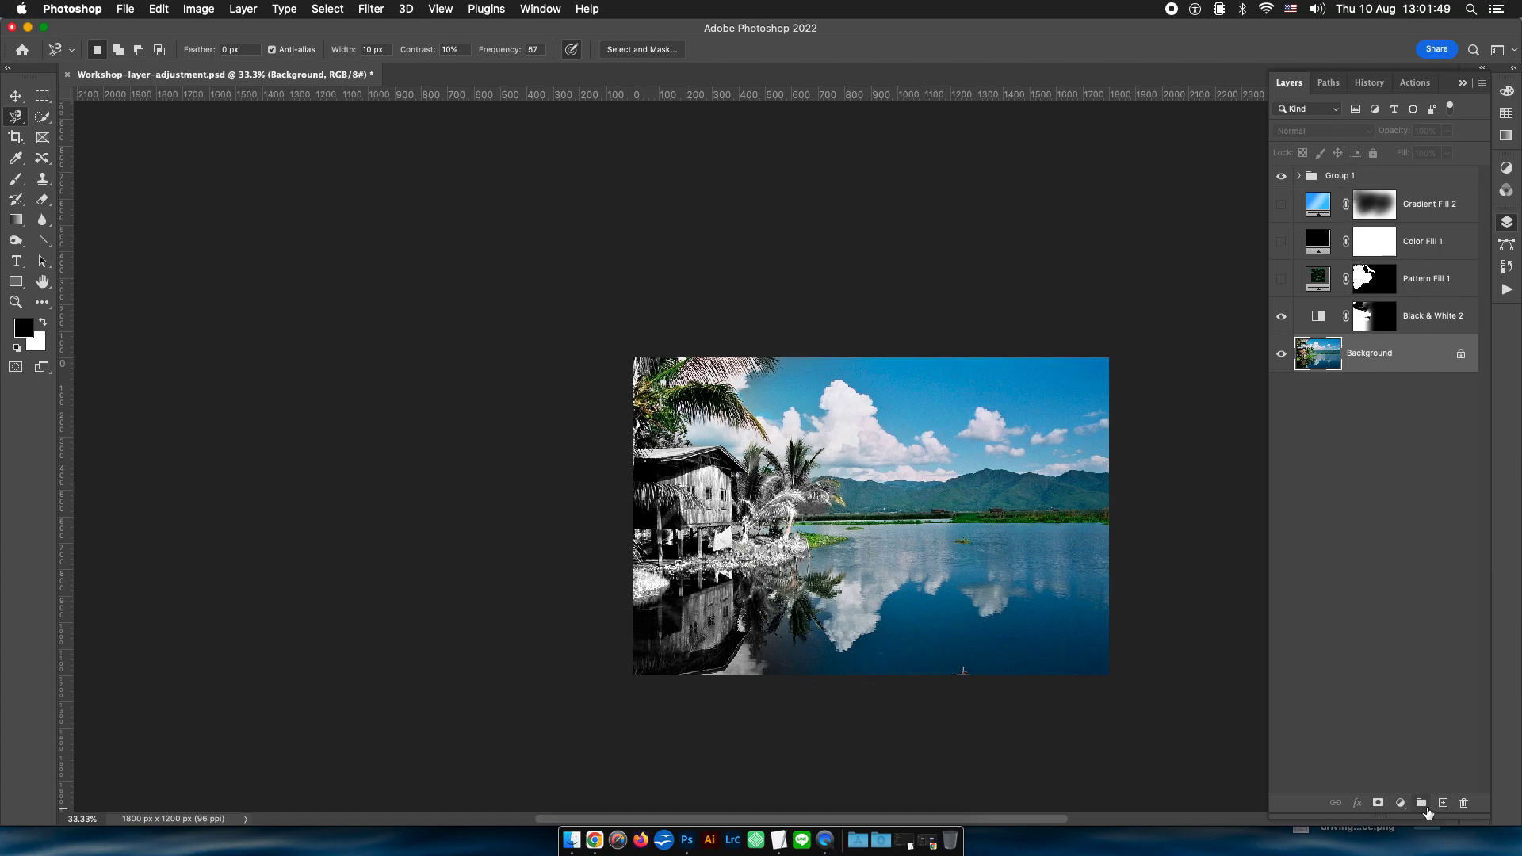
click(1281, 316)
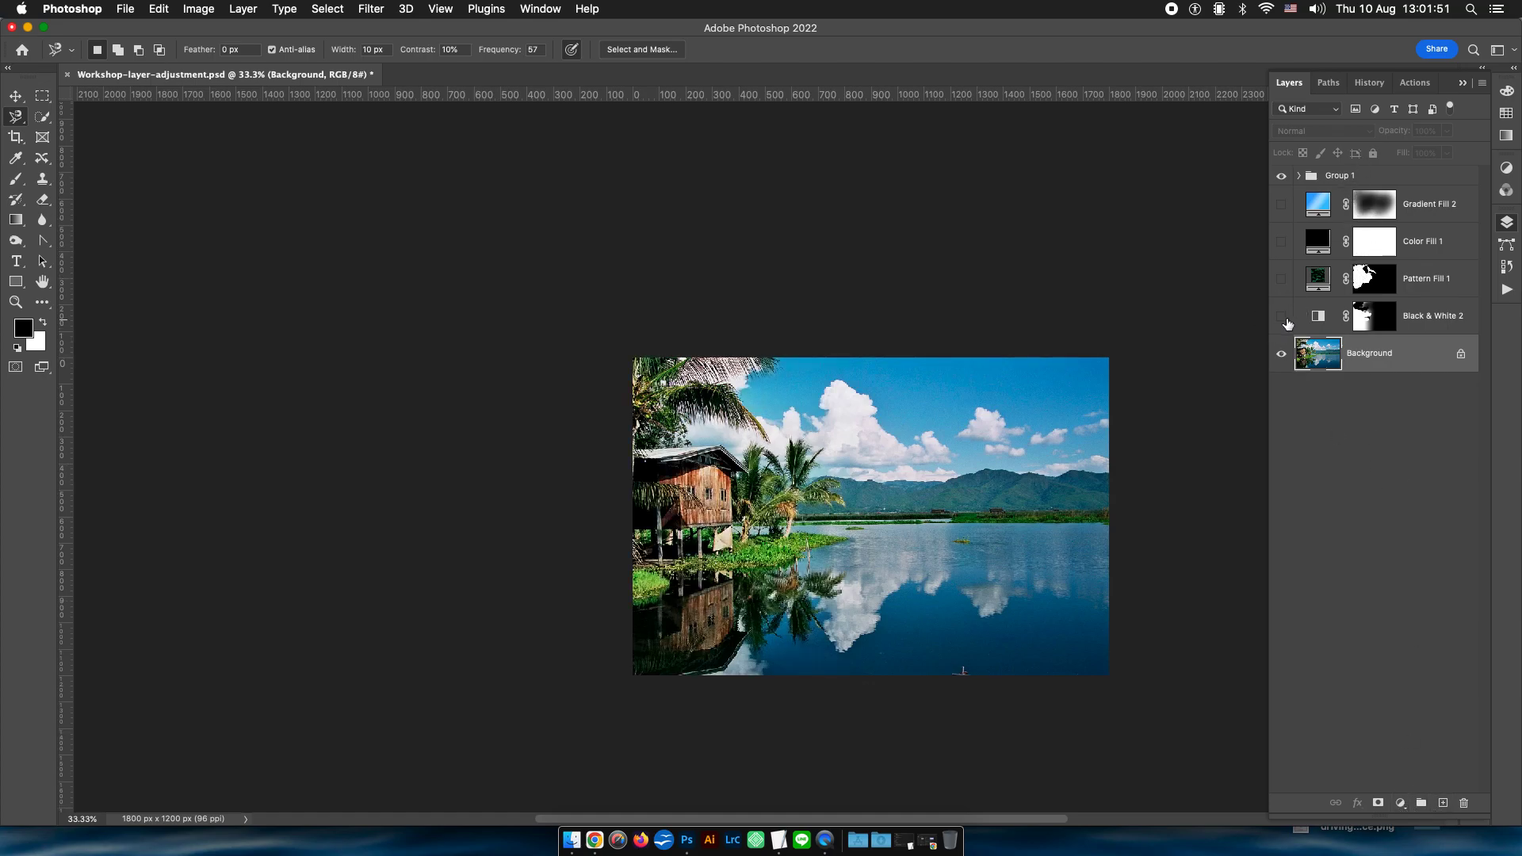
click(1400, 803)
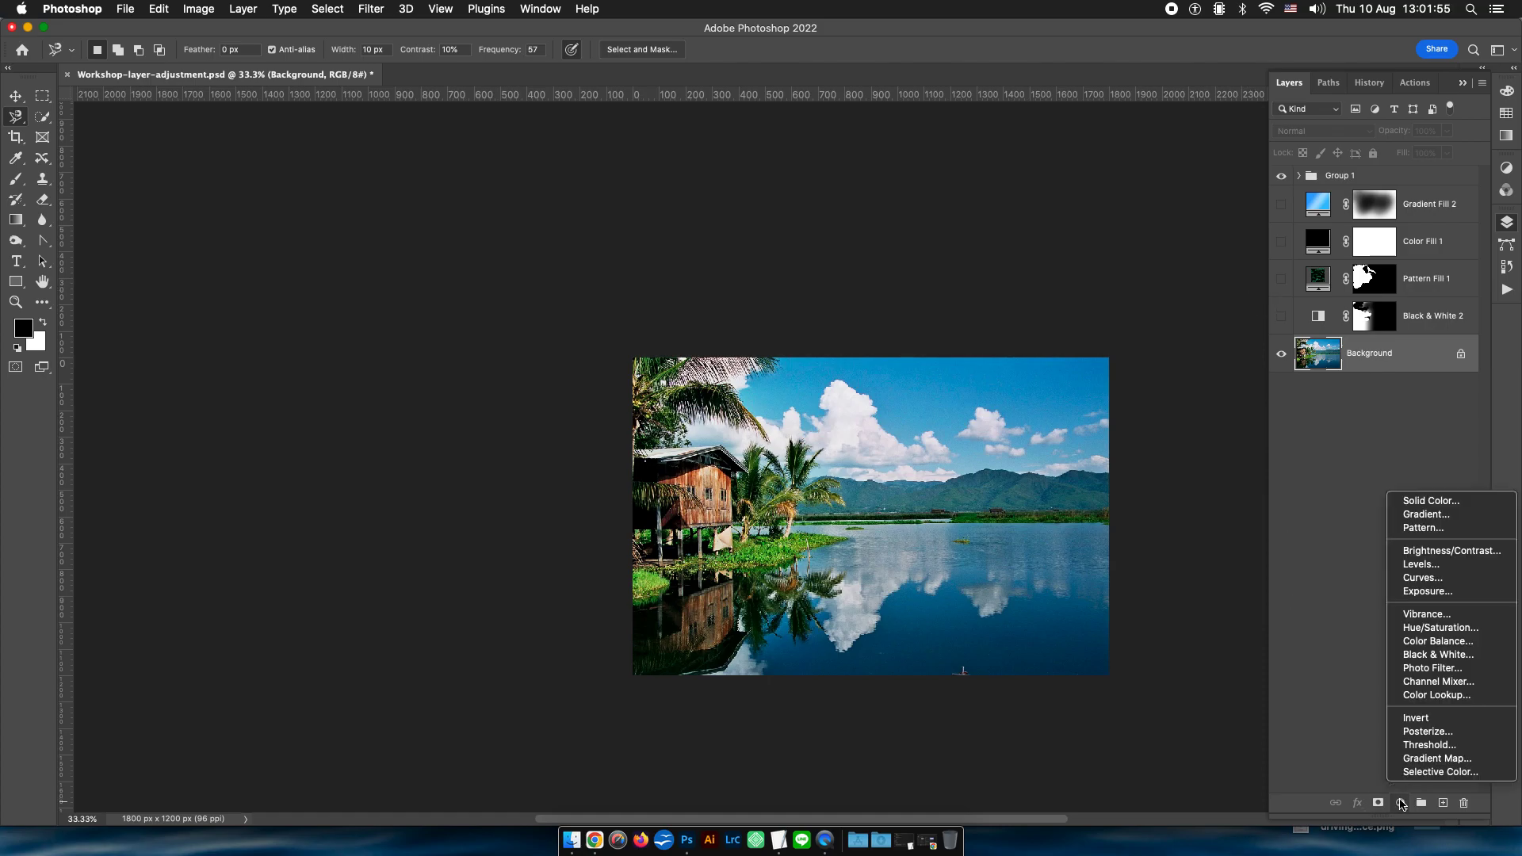
Add an Exposure 1 adjustment layer with exposure +1.90 and gamma 1.31.
click(1435, 593)
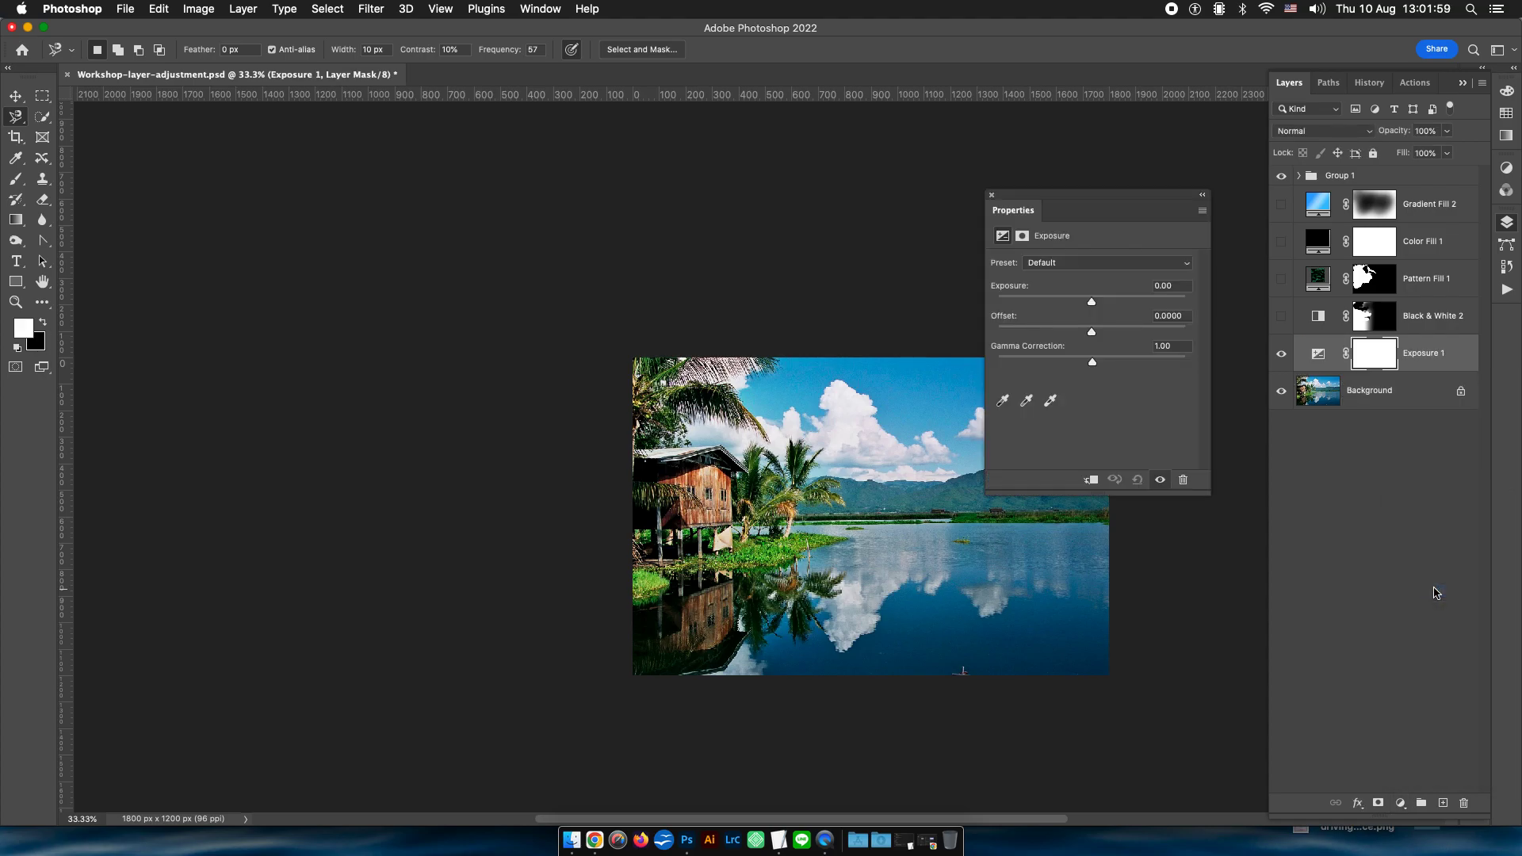
mouse_move(1095, 308)
mouse_down()
mouse_move(1136, 312)
mouse_move(1074, 363)
mouse_up()
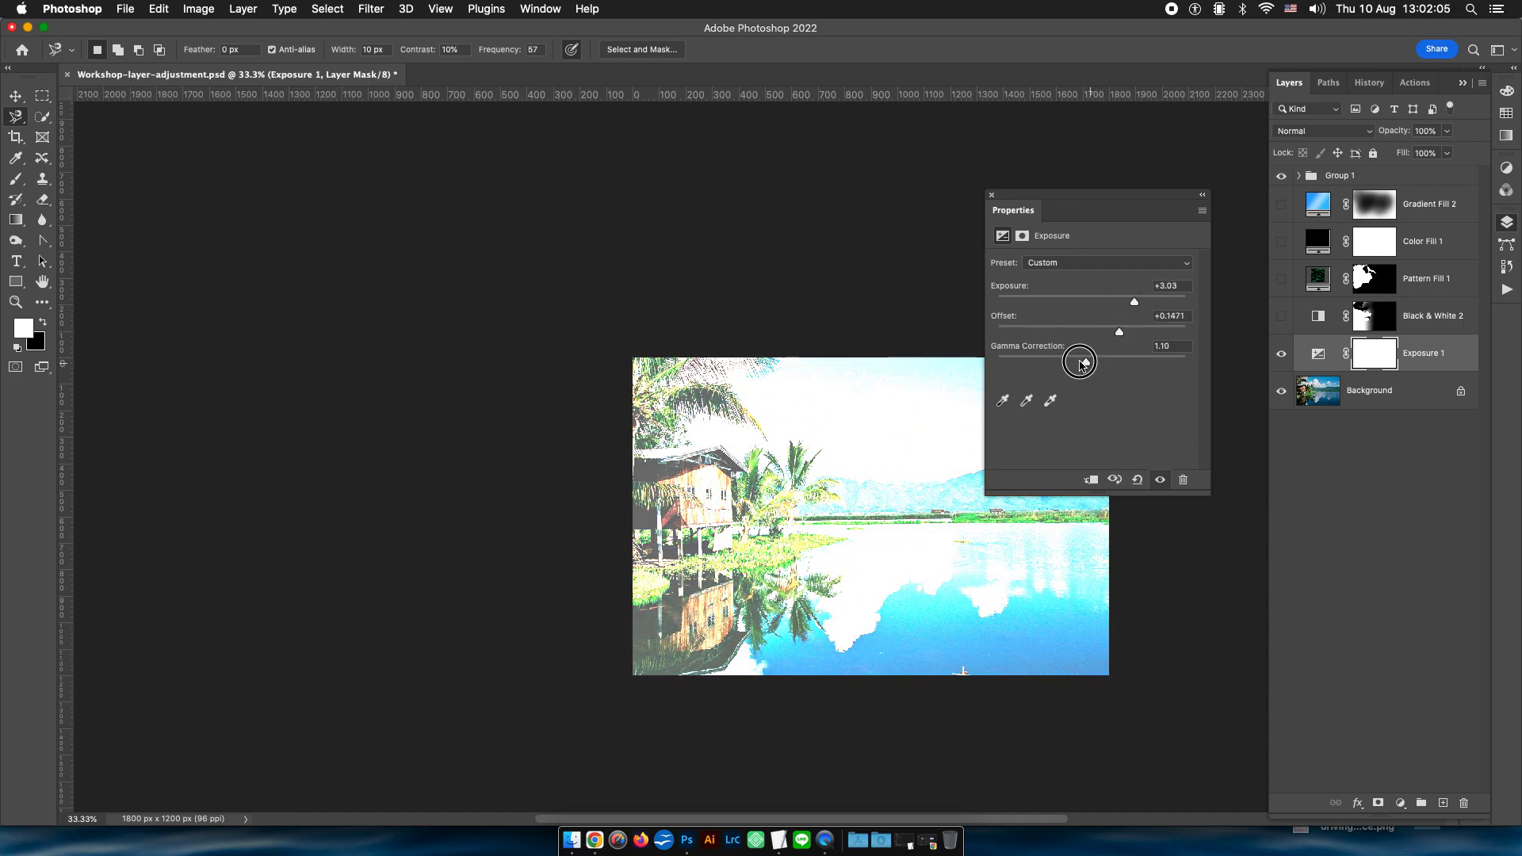
drag(1135, 305, 1093, 330)
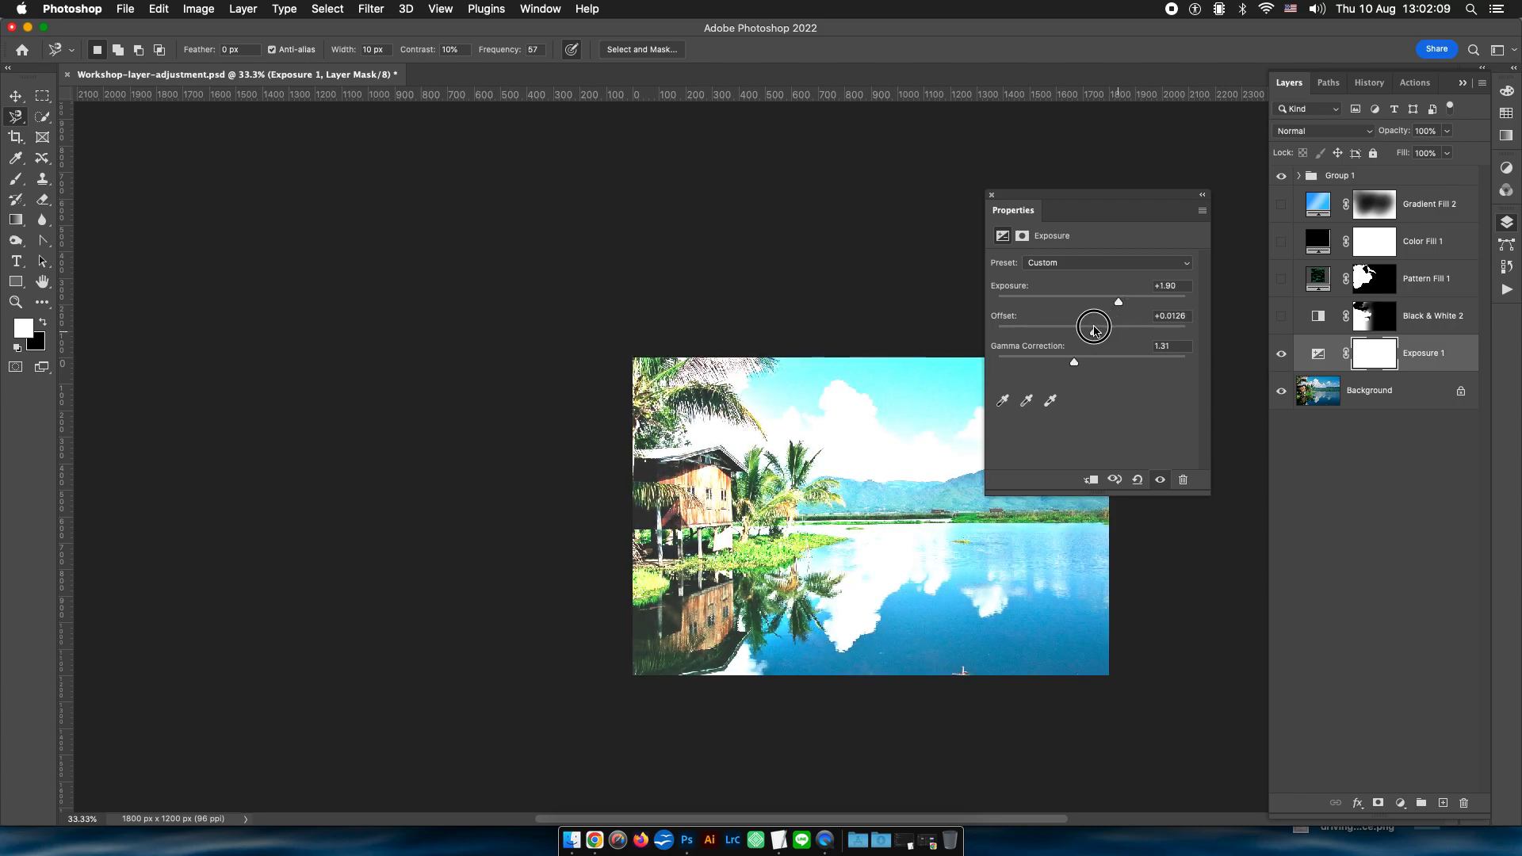
click(991, 195)
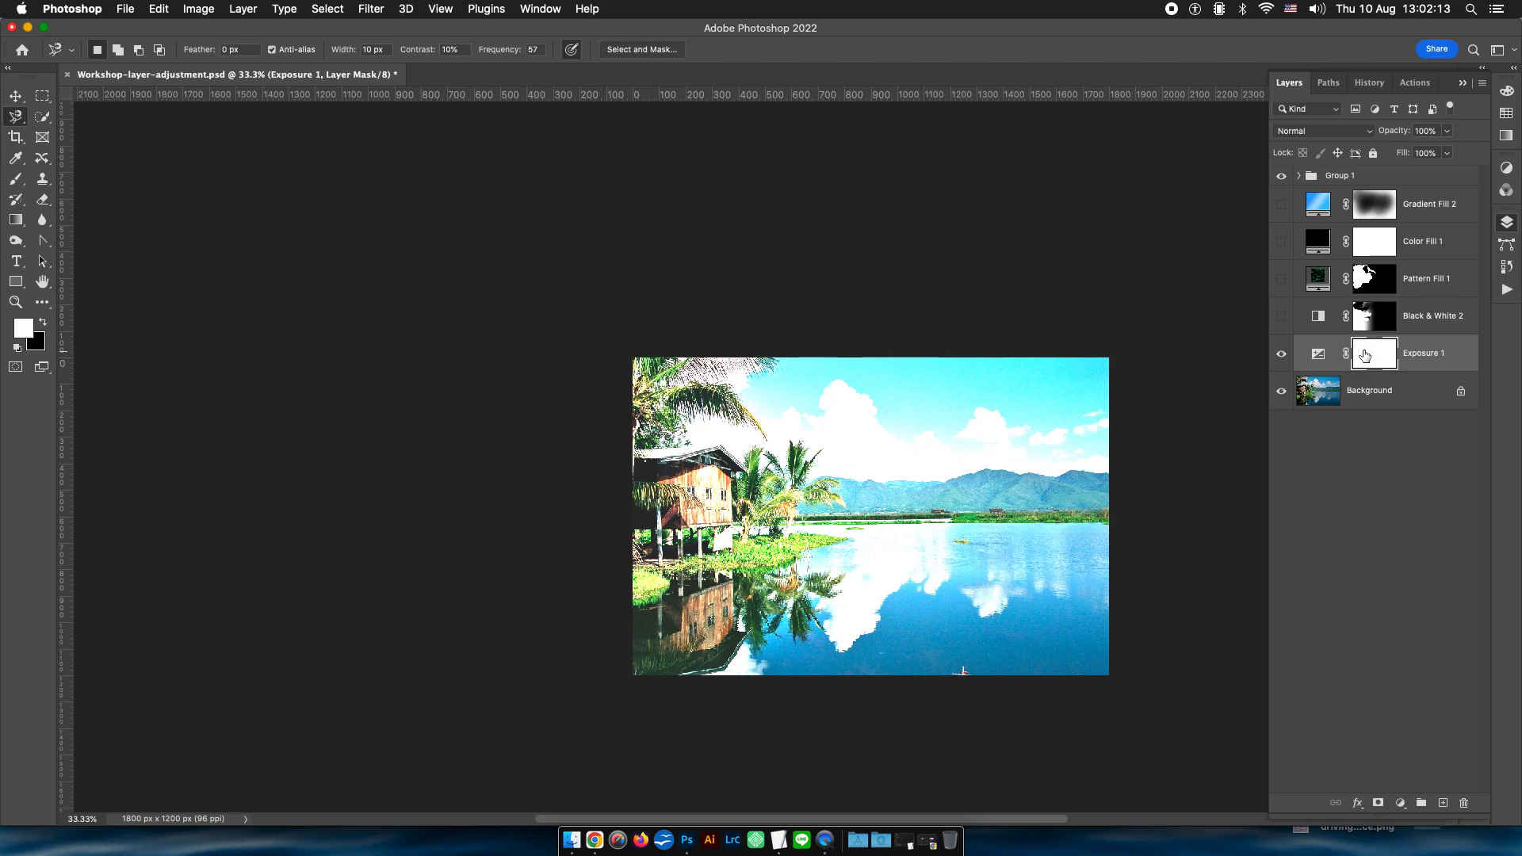
Paint black over the sky on the Exposure 1 mask with a 400 px brush.
key(b)
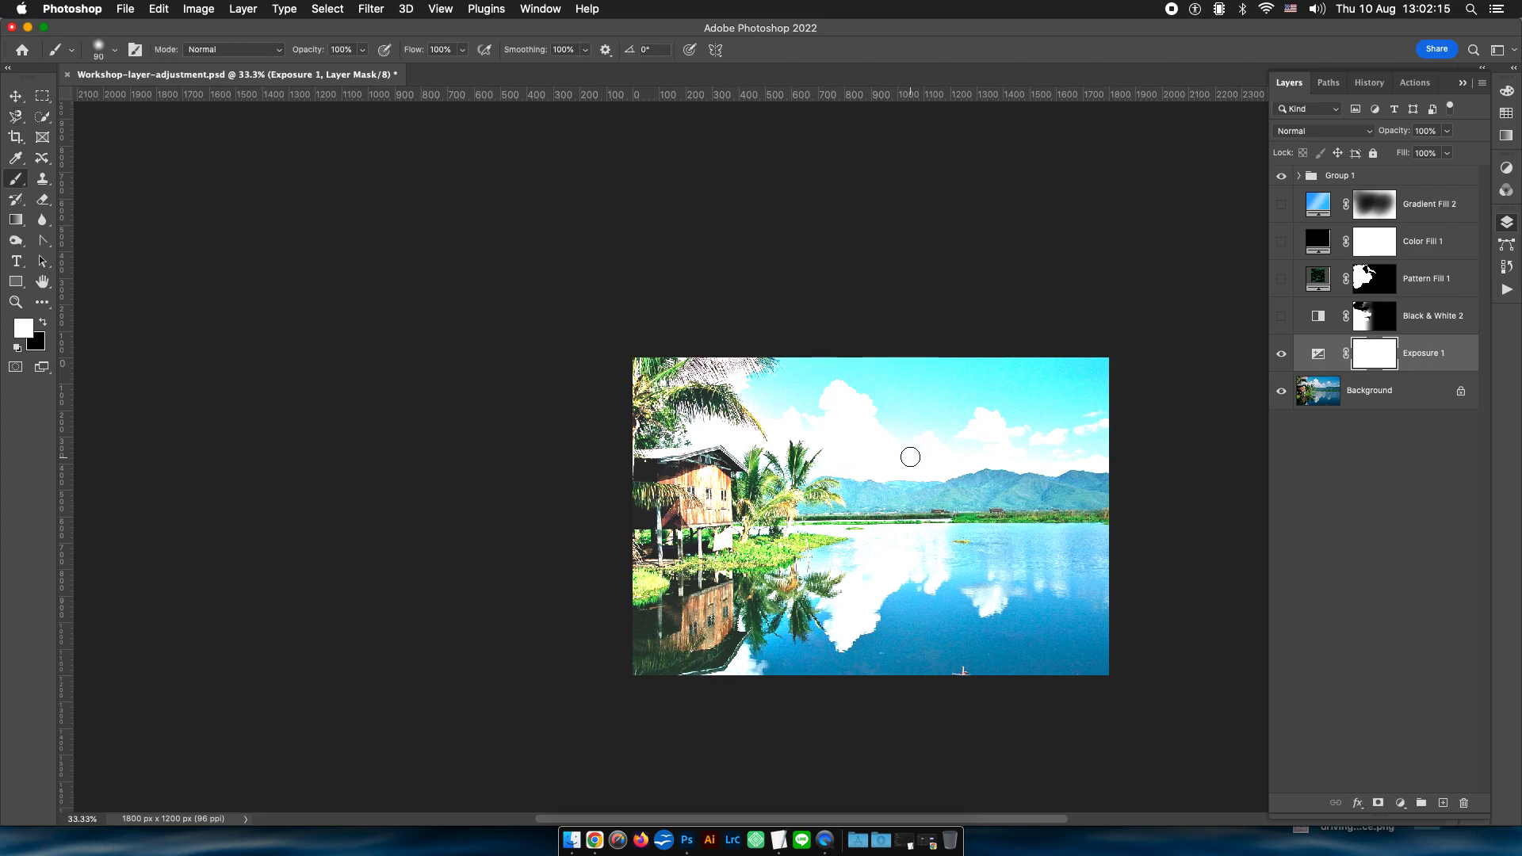
key(x)
key(bracketright)
key(bracketright)
mouse_move(910, 442)
mouse_down()
mouse_move(1082, 410)
mouse_move(788, 403)
mouse_move(944, 462)
mouse_move(826, 418)
mouse_move(757, 367)
mouse_move(834, 469)
mouse_up()
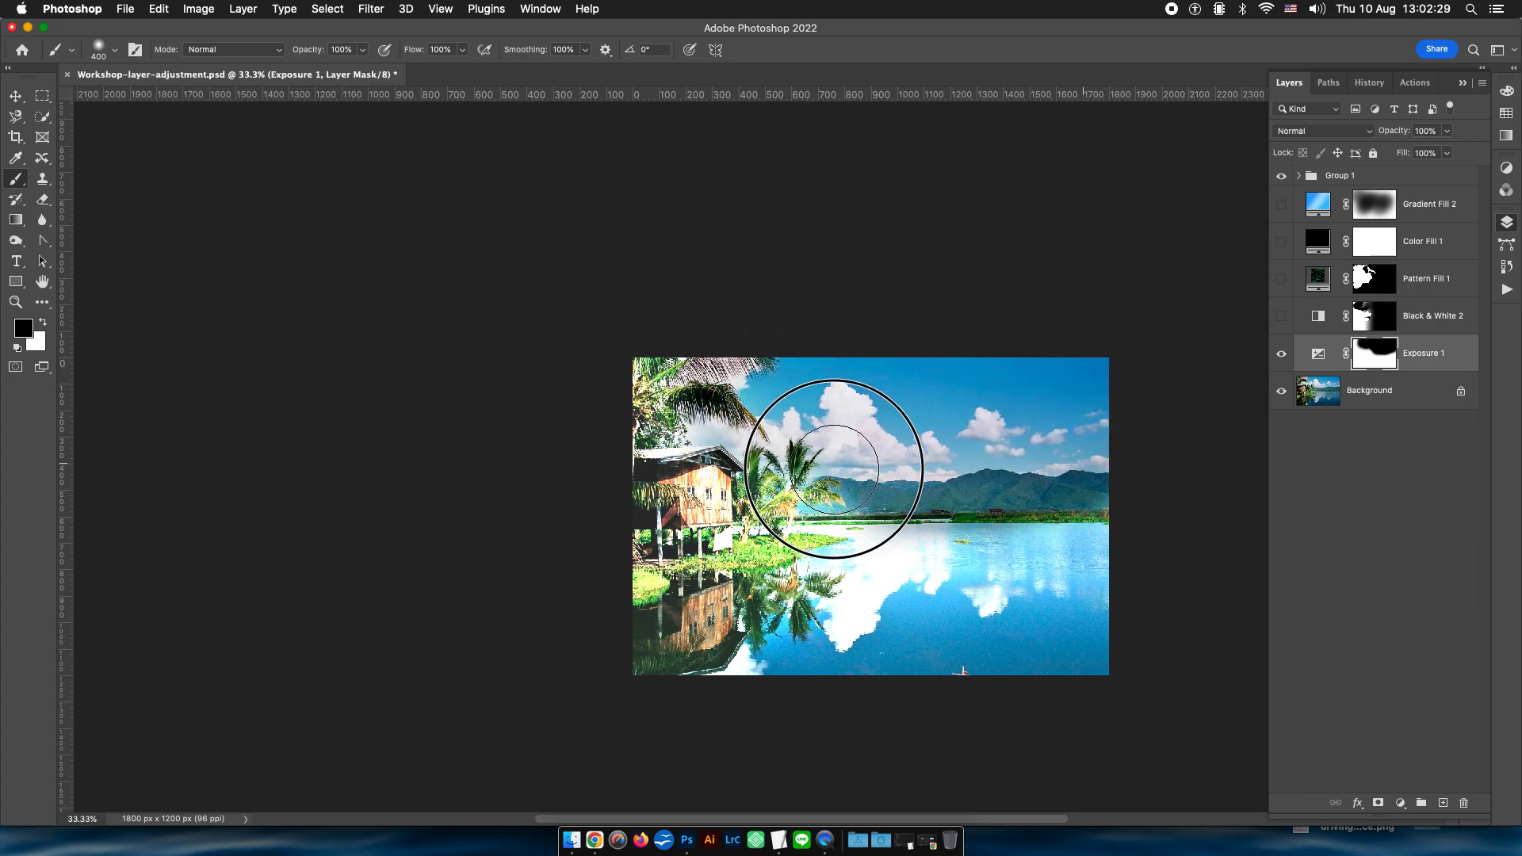
drag(834, 469, 927, 461)
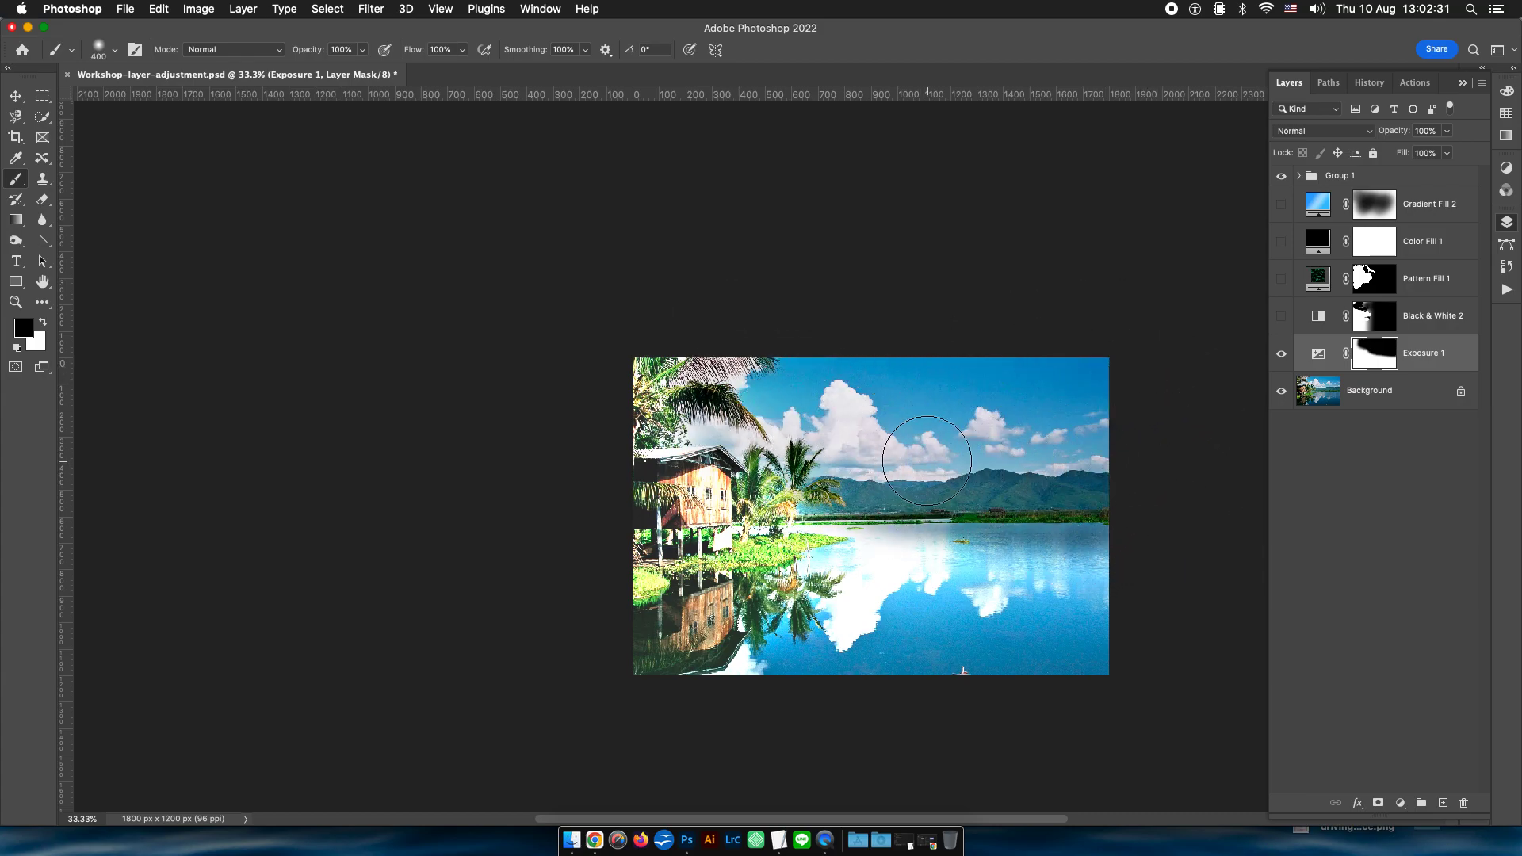
Refine the Exposure 1 mask along the water and horizon, alternating white and black.
key(x)
mouse_move(952, 555)
mouse_down()
mouse_move(1114, 578)
mouse_move(1027, 589)
mouse_up()
key(x)
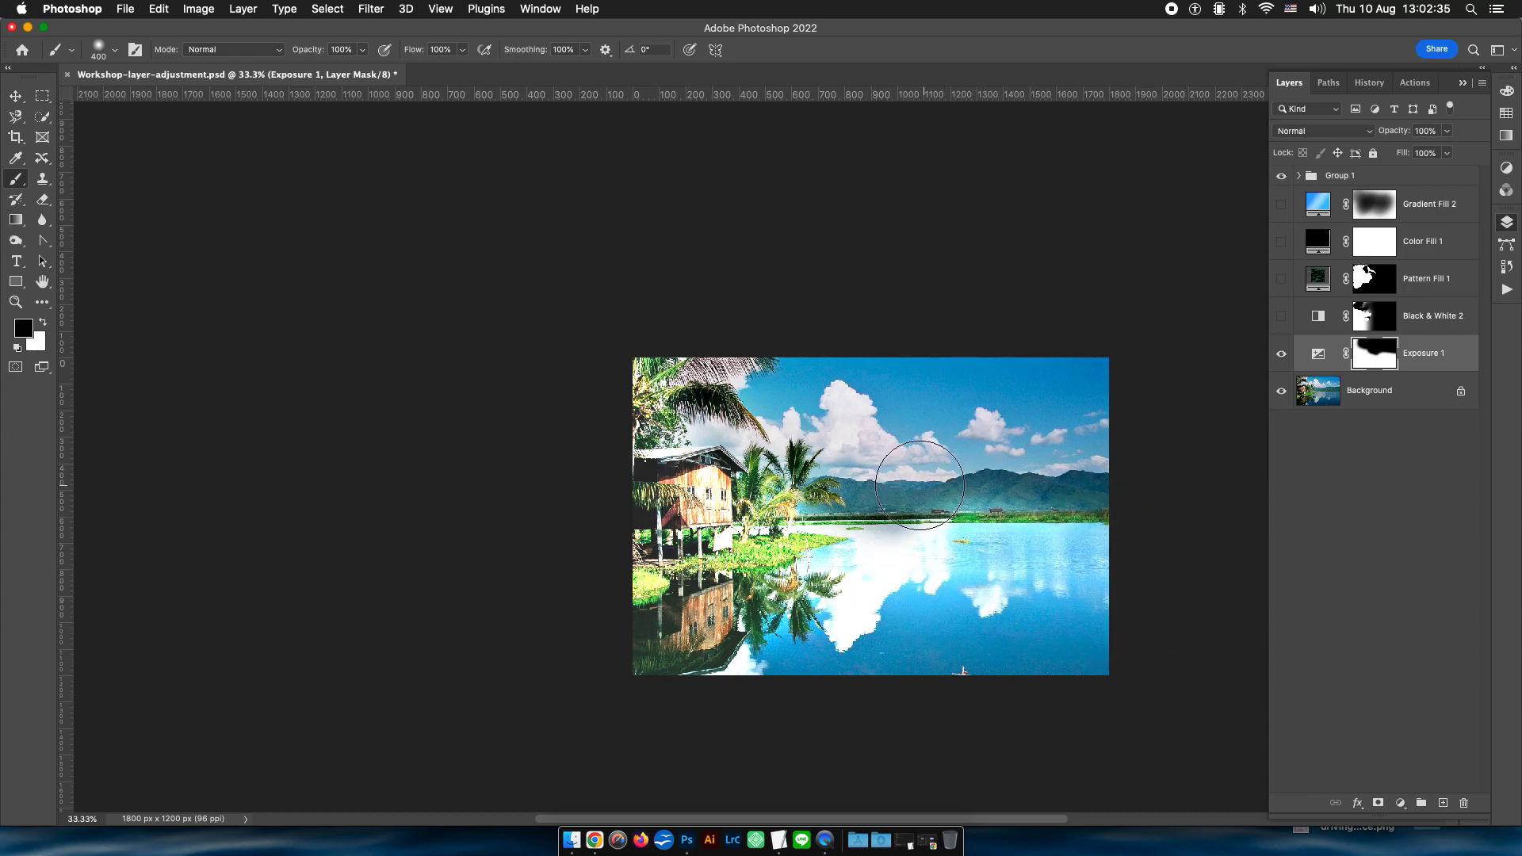
drag(919, 485, 1183, 504)
mouse_move(987, 559)
mouse_down()
mouse_move(933, 558)
mouse_move(1181, 555)
mouse_up()
key(x)
key(x)
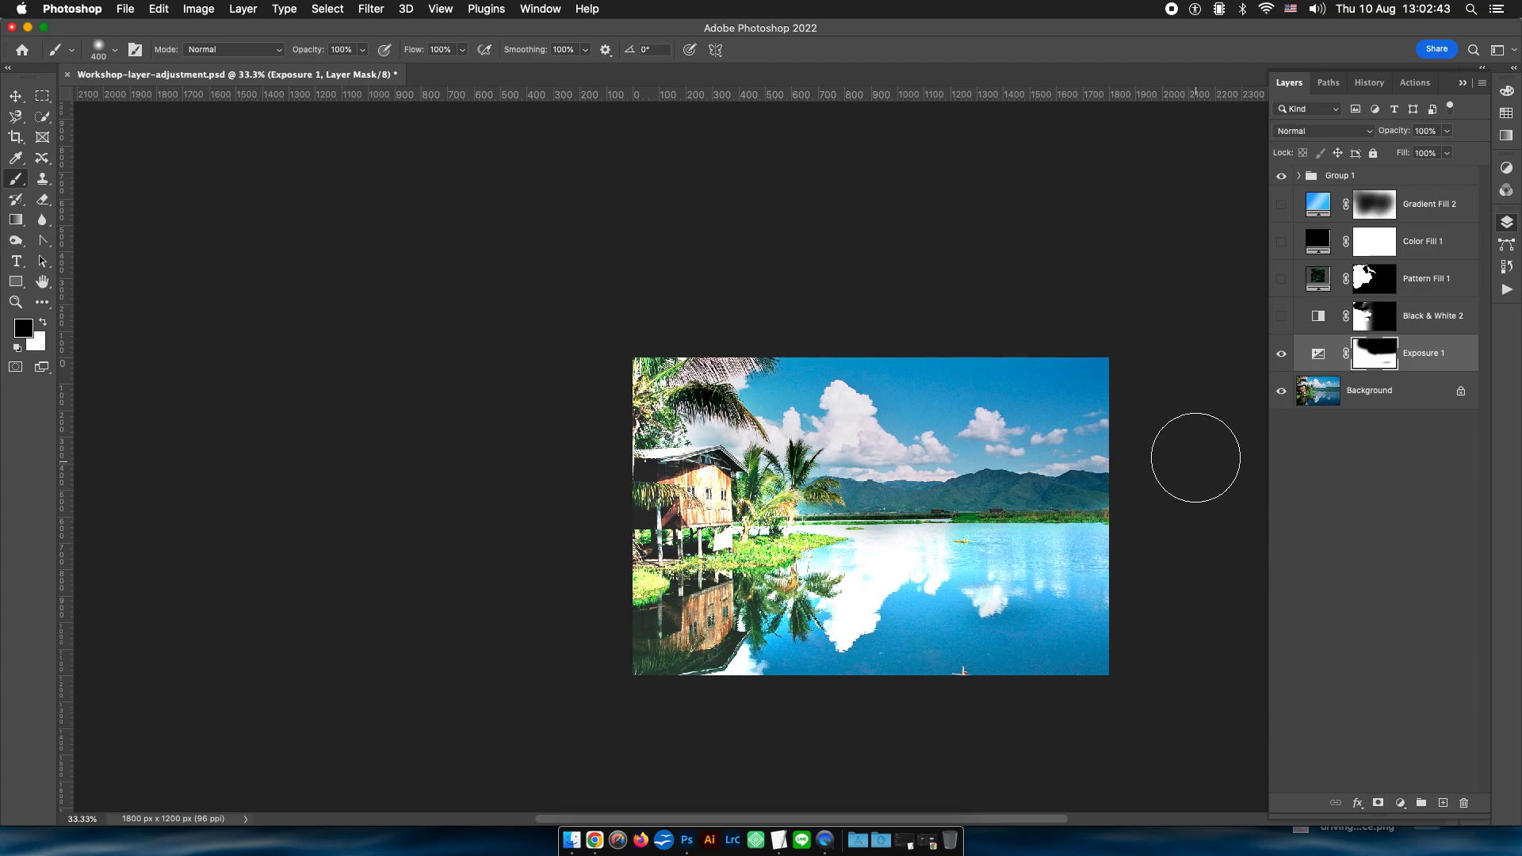
Toggle Exposure 1 visibility to compare before and after, leaving it hidden.
click(1281, 357)
click(1281, 357)
click(1281, 356)
Disable and then re-enable the Exposure 1 layer mask to check its effect on the sky.
right_click(1393, 362)
click(1282, 362)
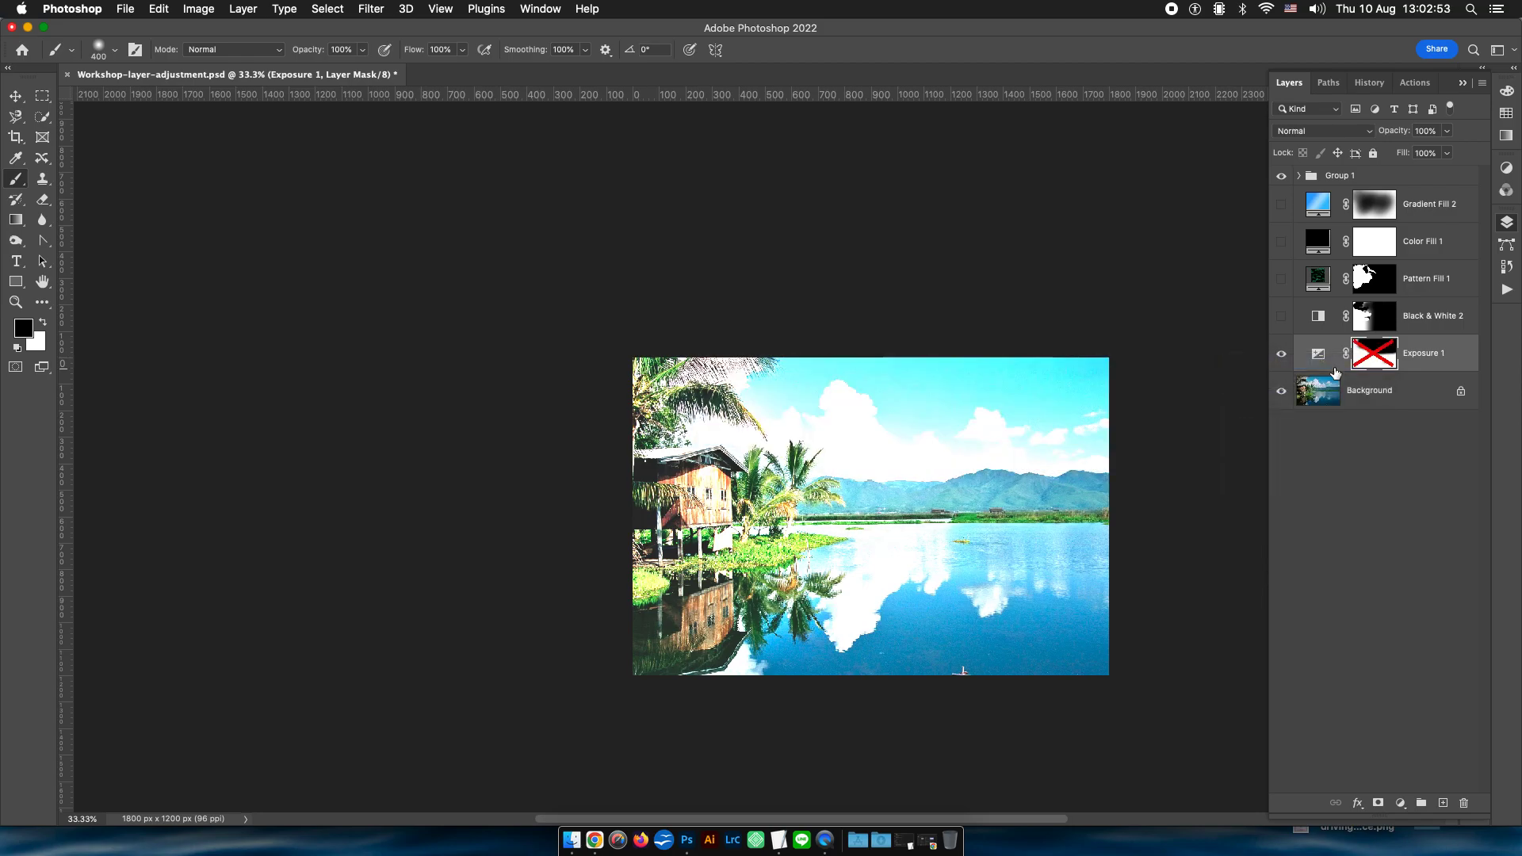
right_click(1387, 358)
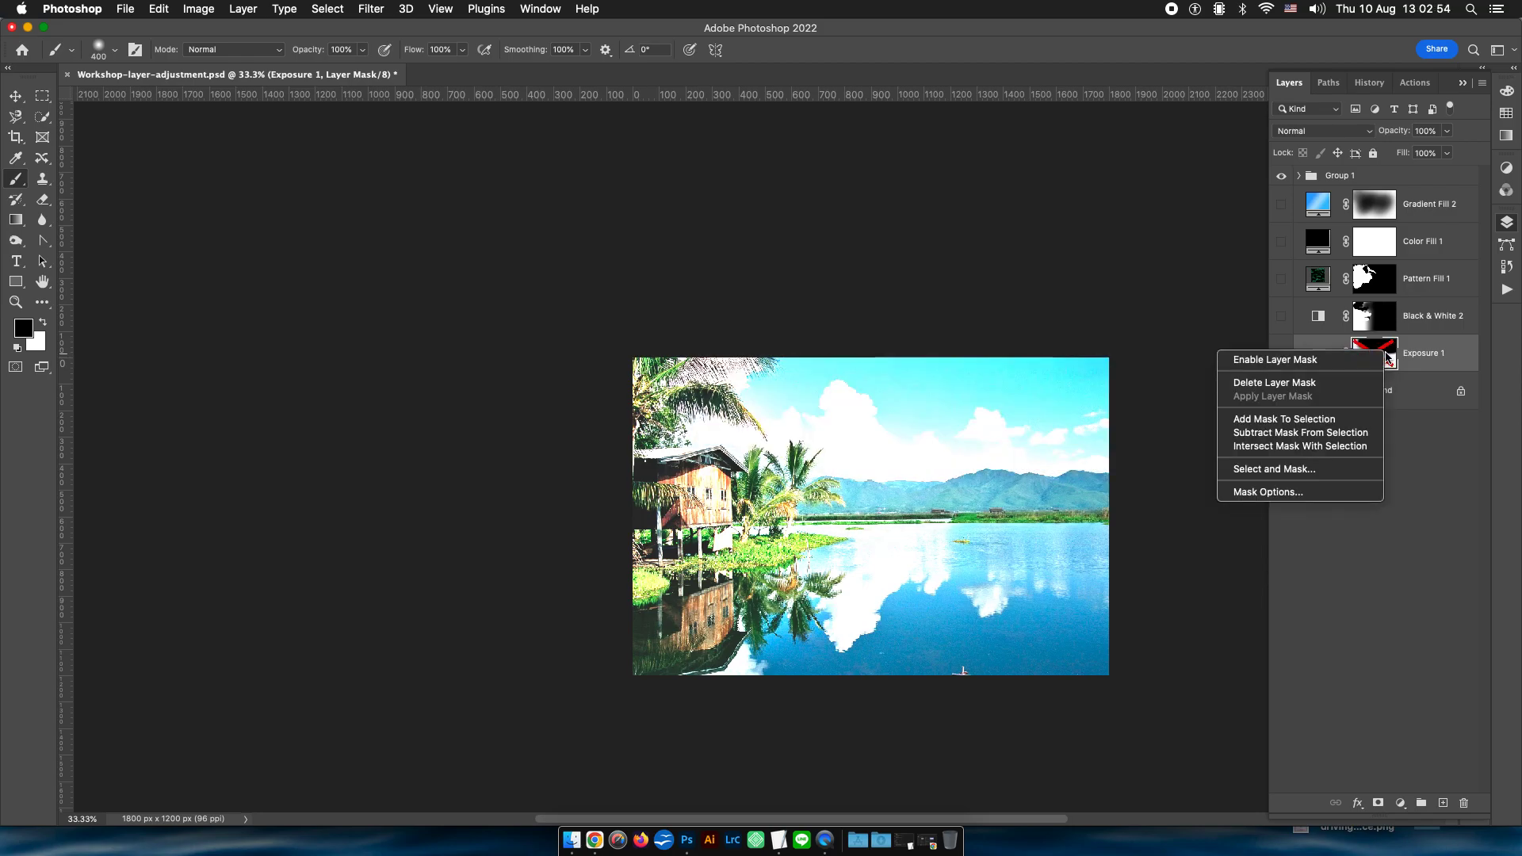
click(1348, 367)
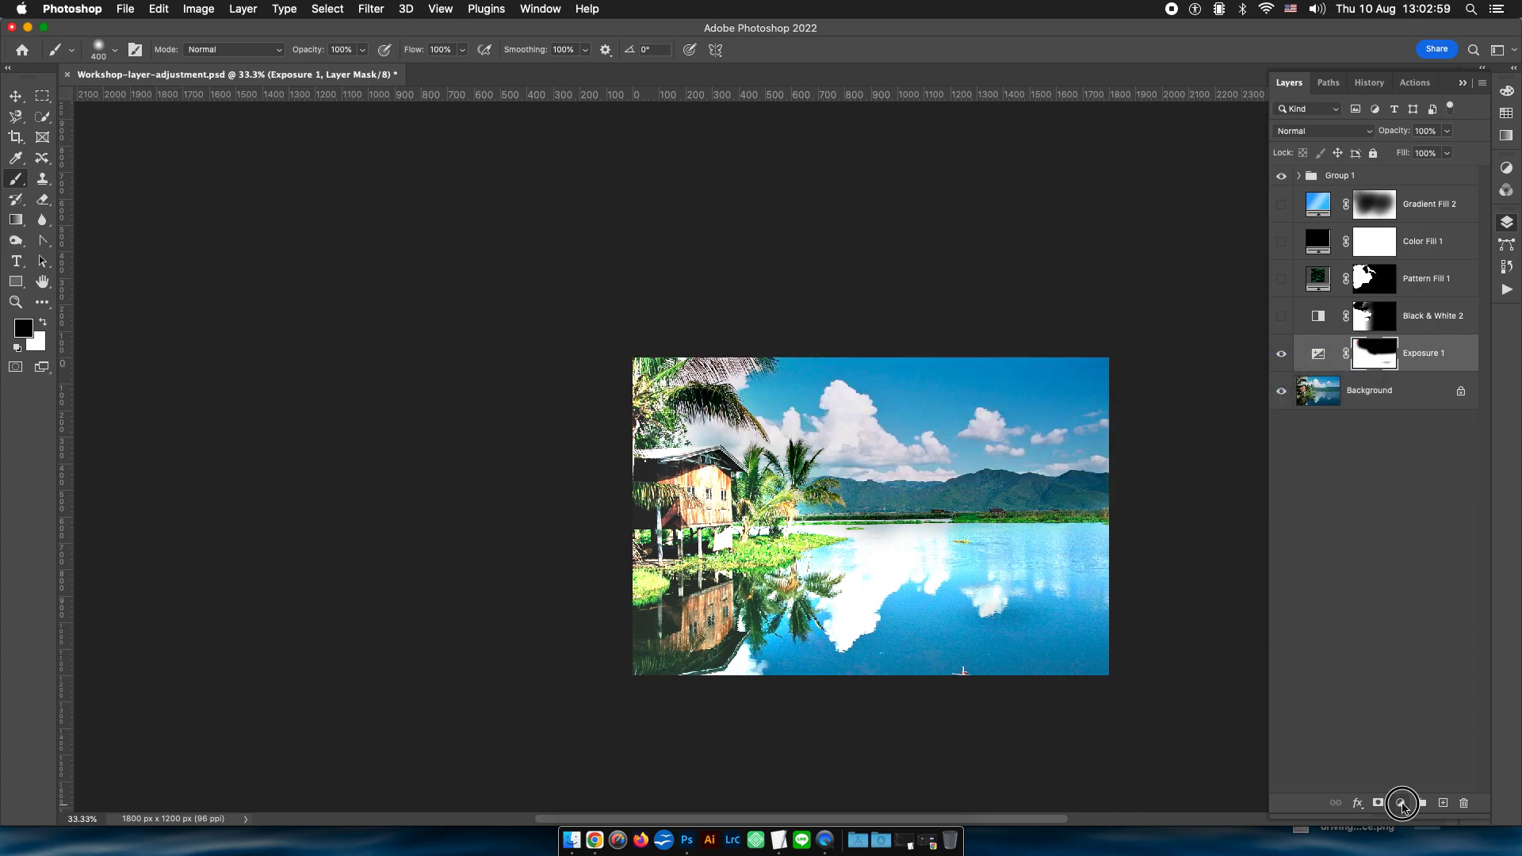
click(1400, 801)
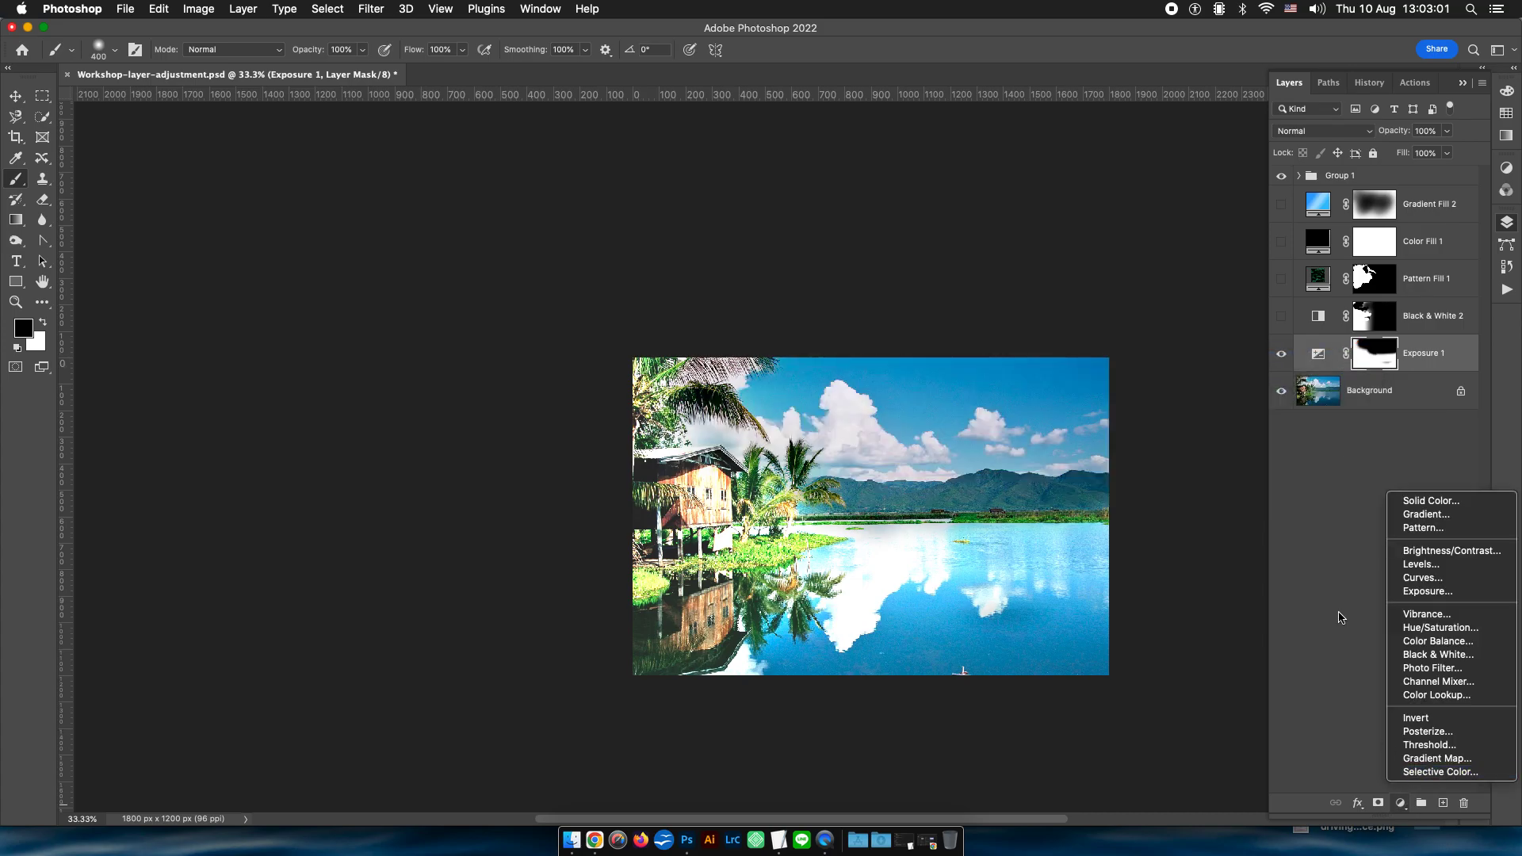